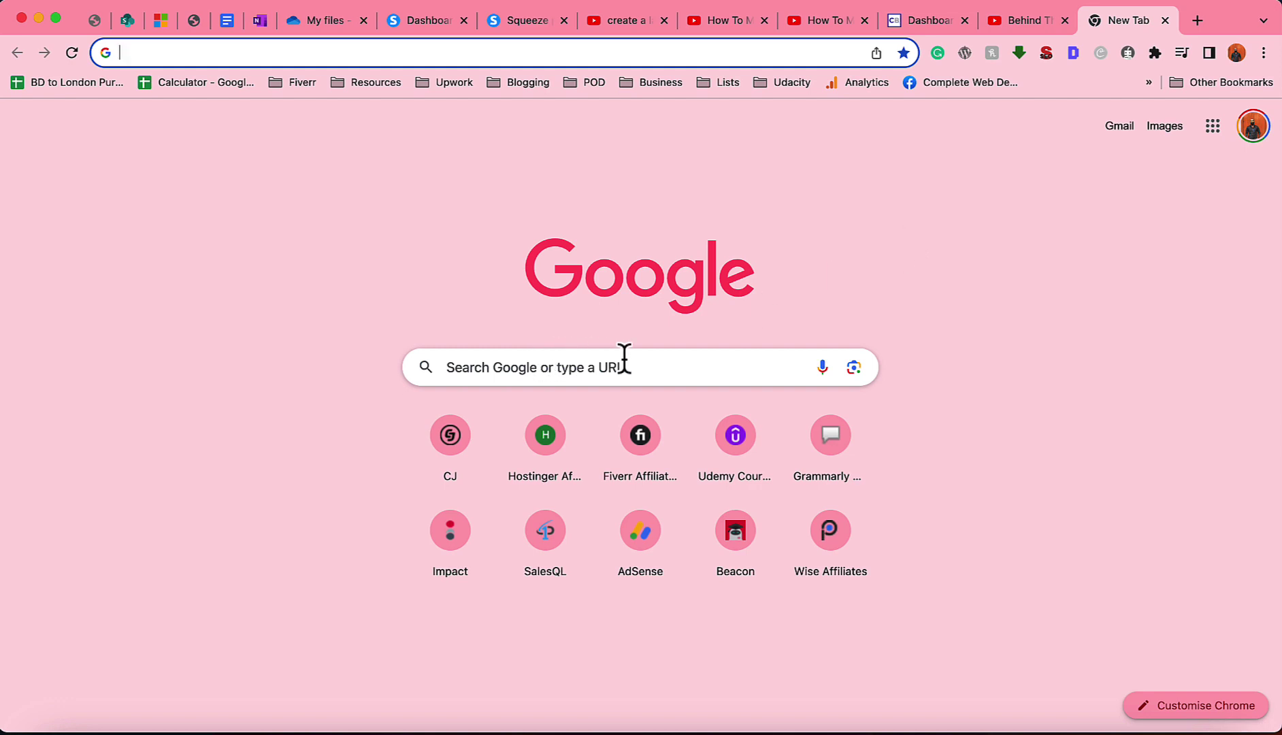
click(623, 357)
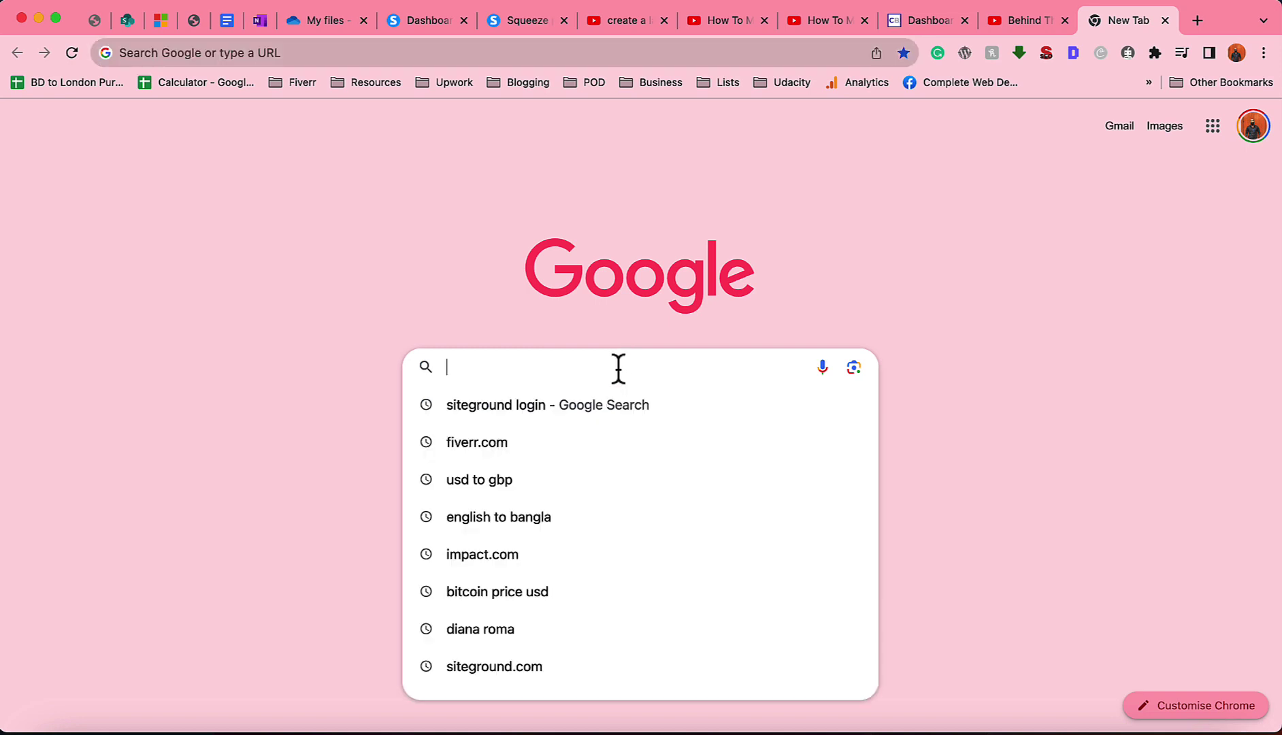
text(site:linkedin.com)
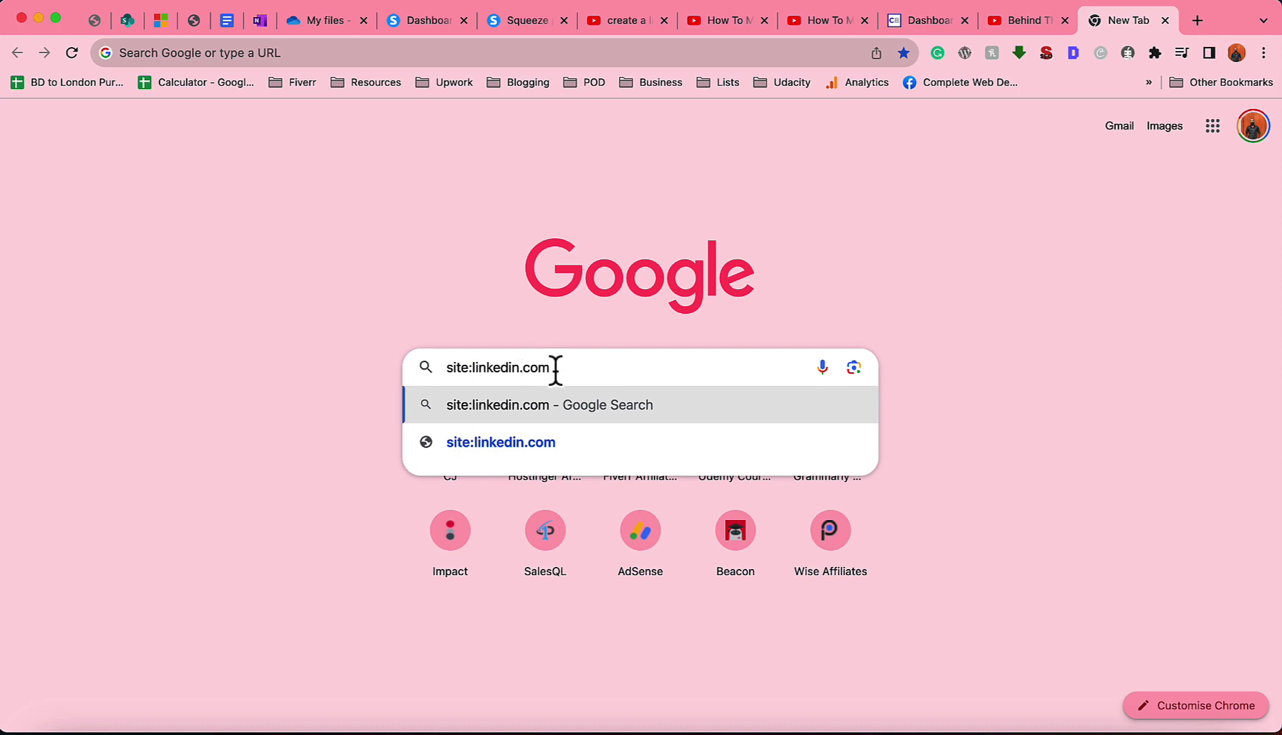
drag(554, 369, 447, 368)
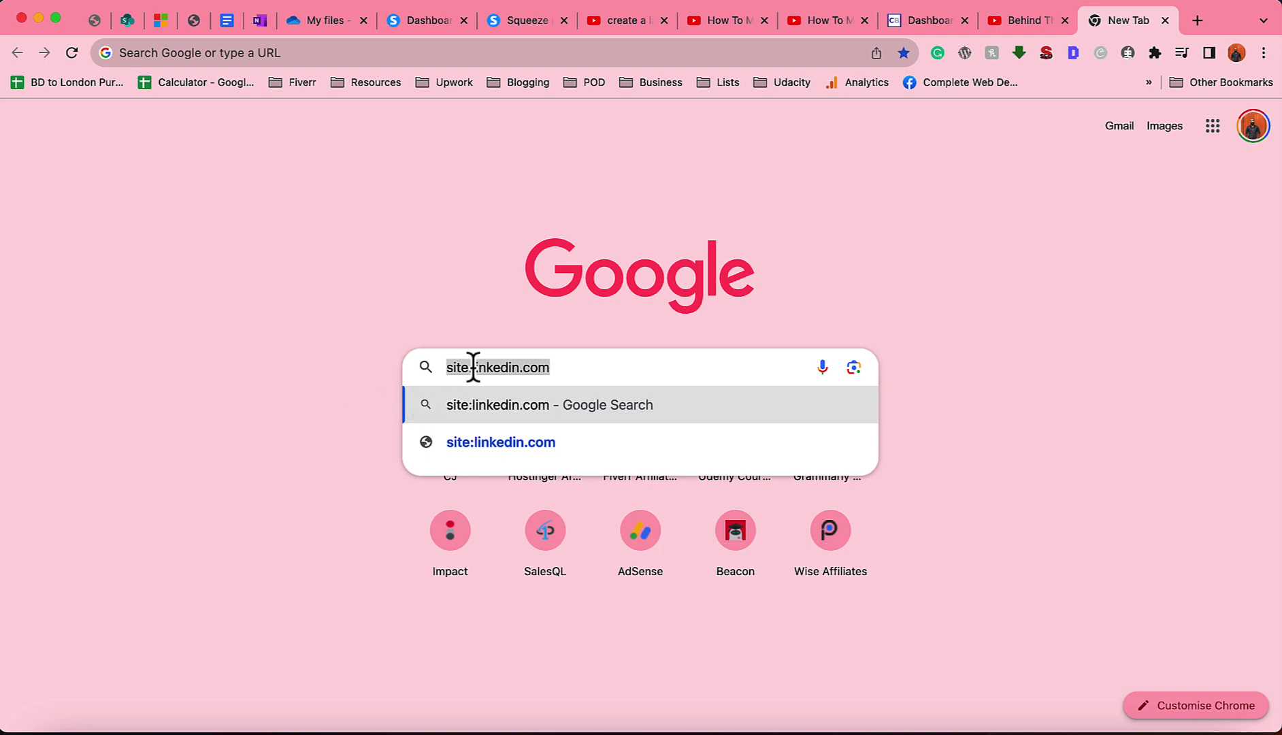
double_click(483, 368)
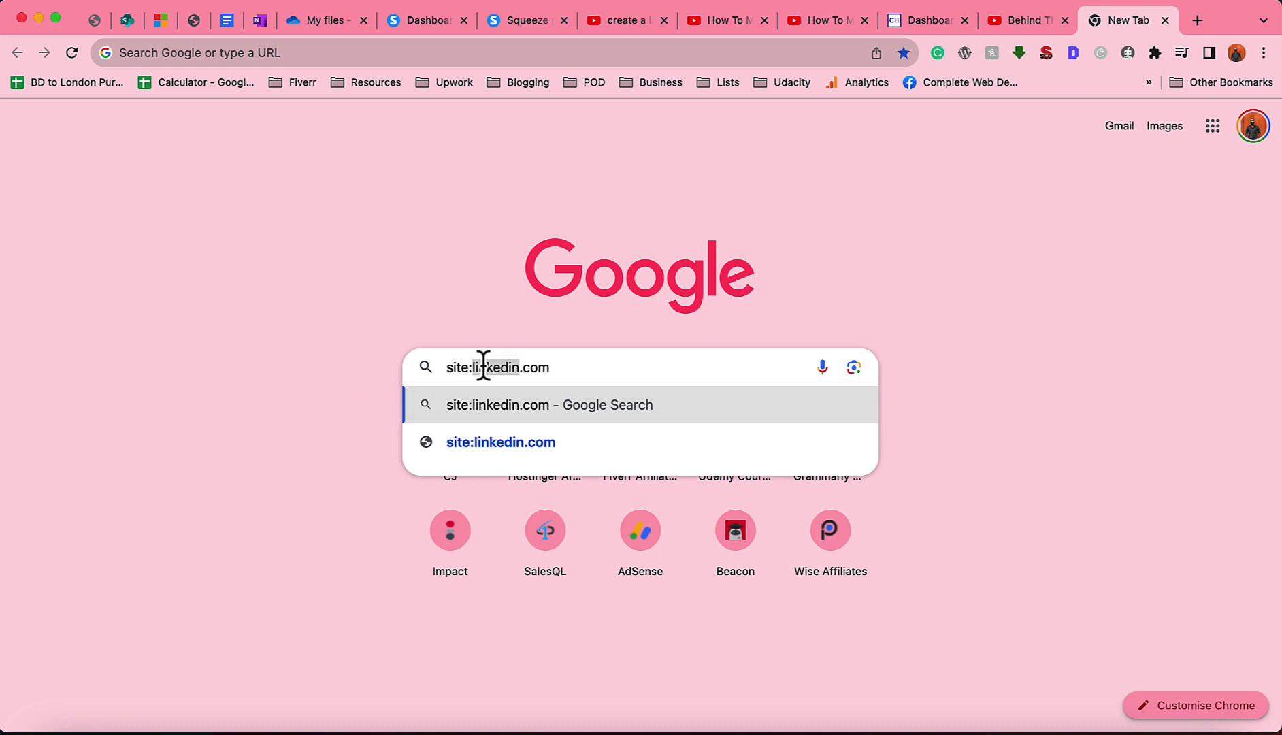
click(581, 367)
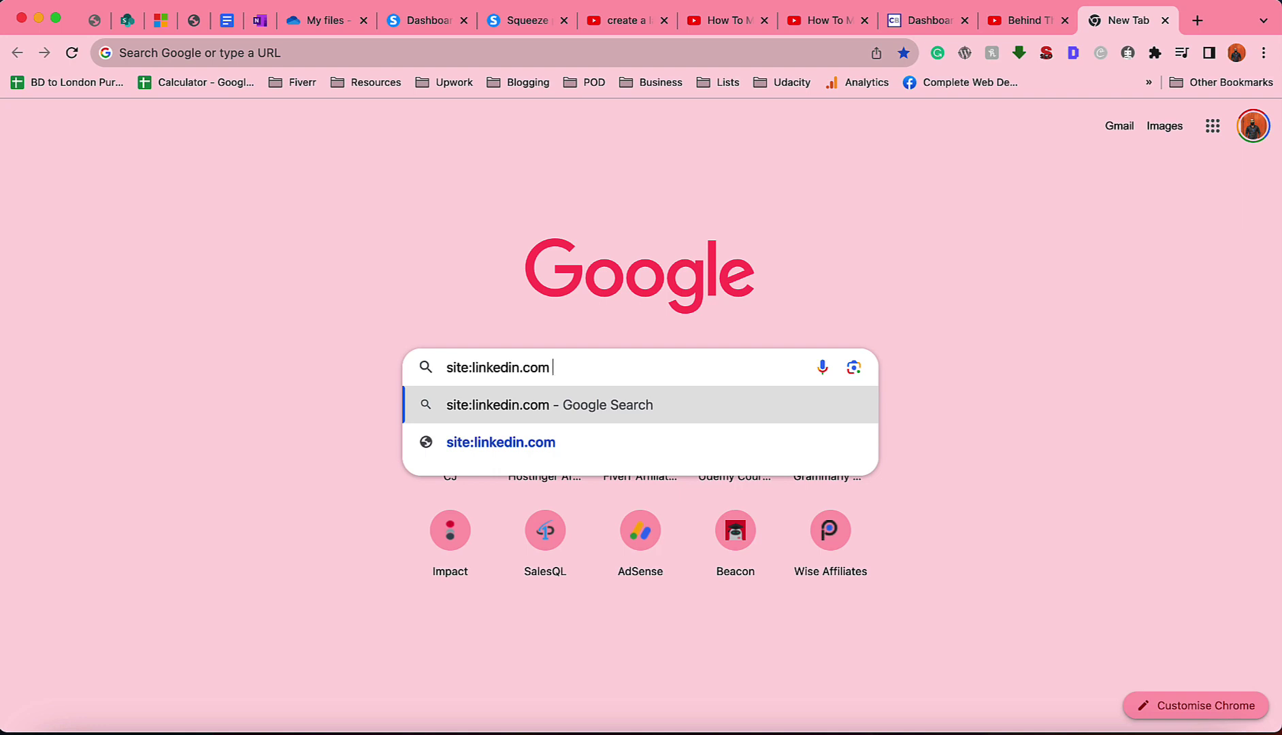
text(")
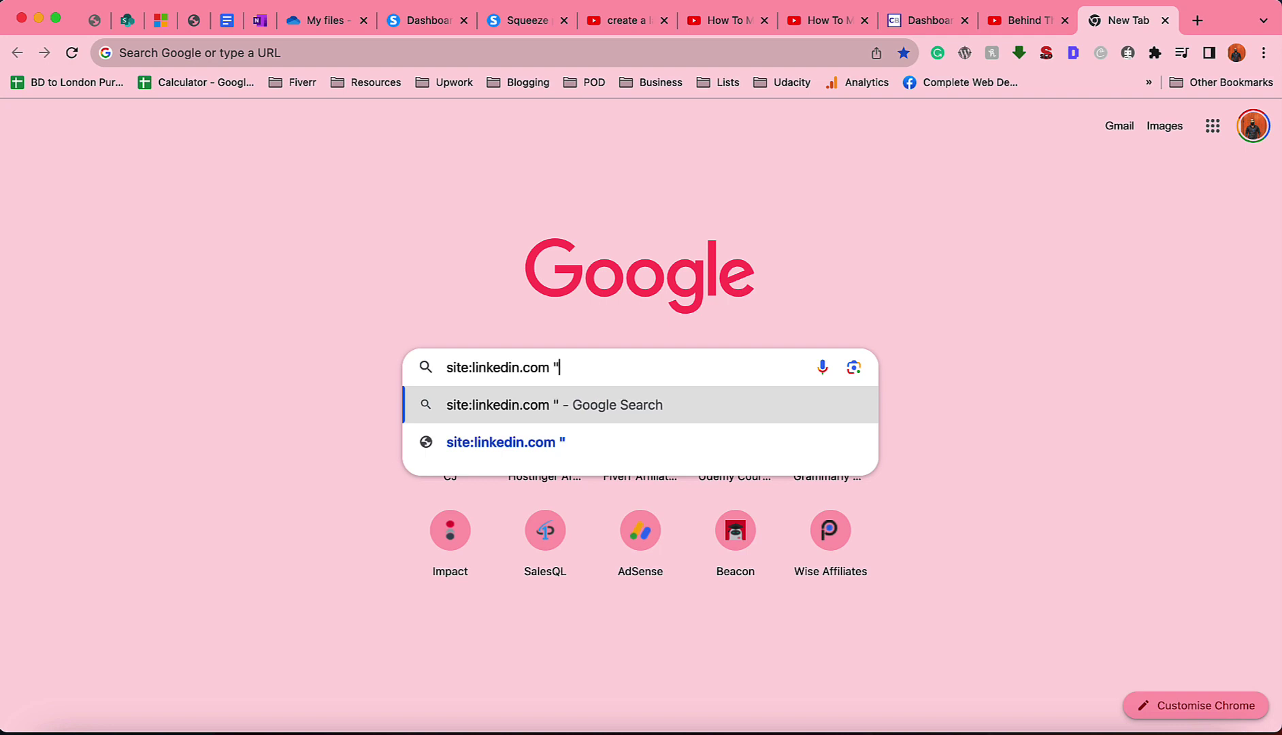
text(digital )
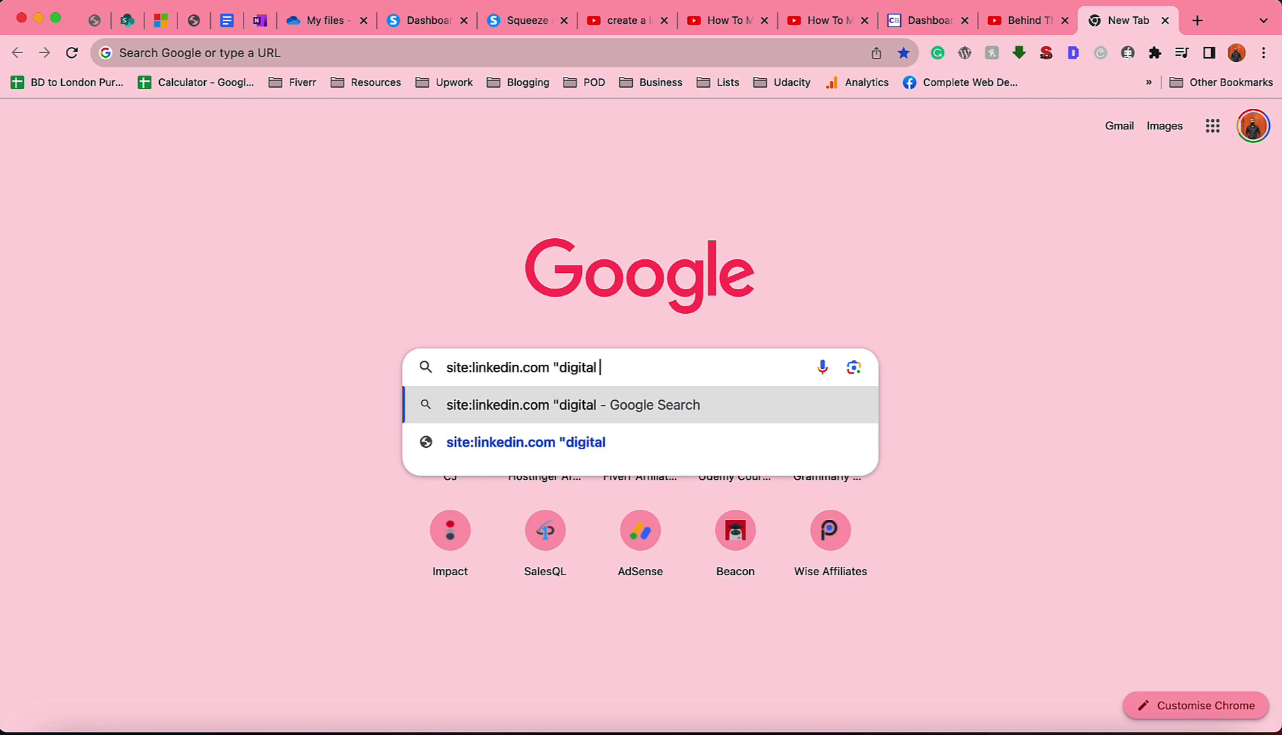
text(marke)
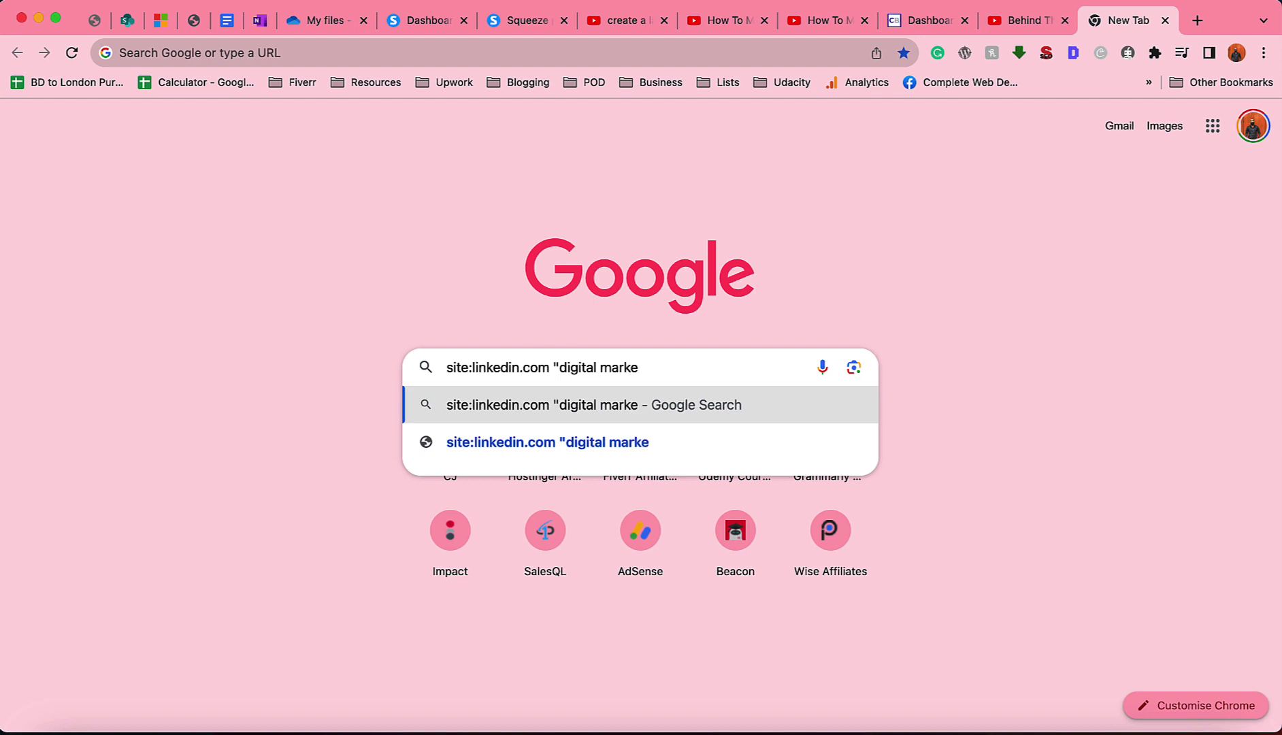
text(ters)
key(BackSpace)
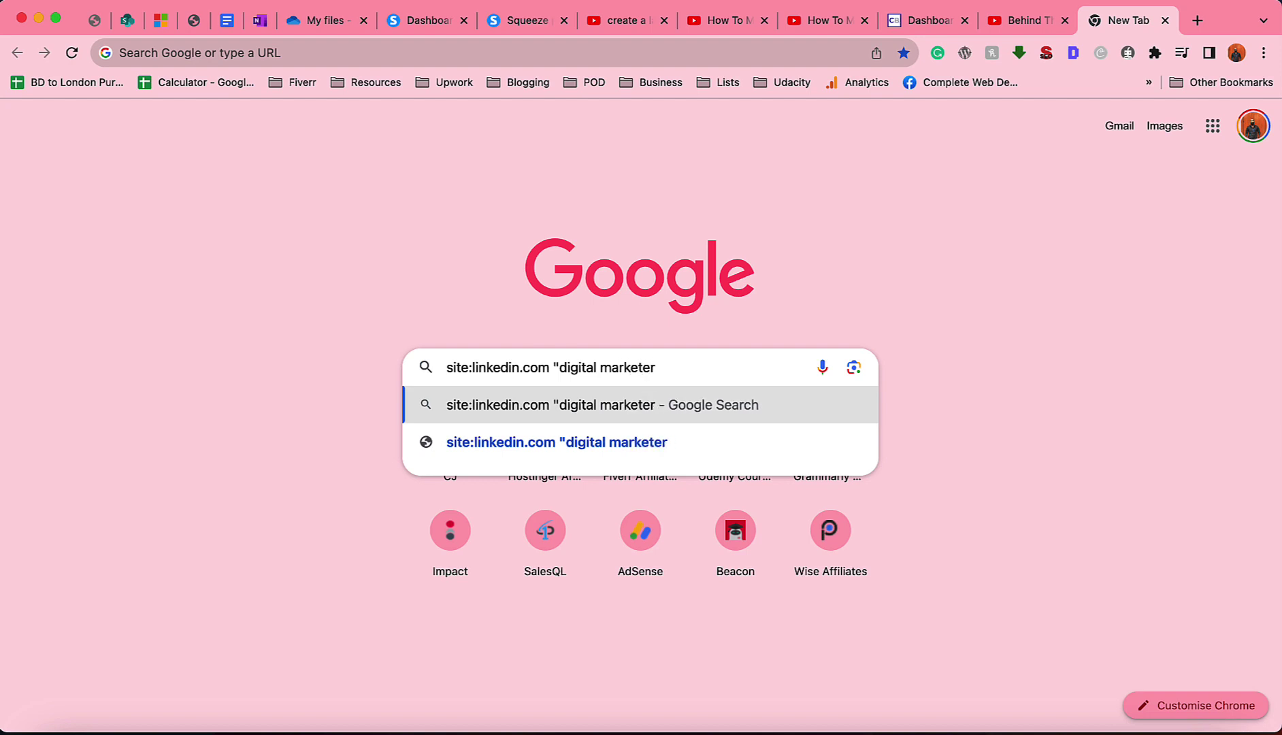
text(")
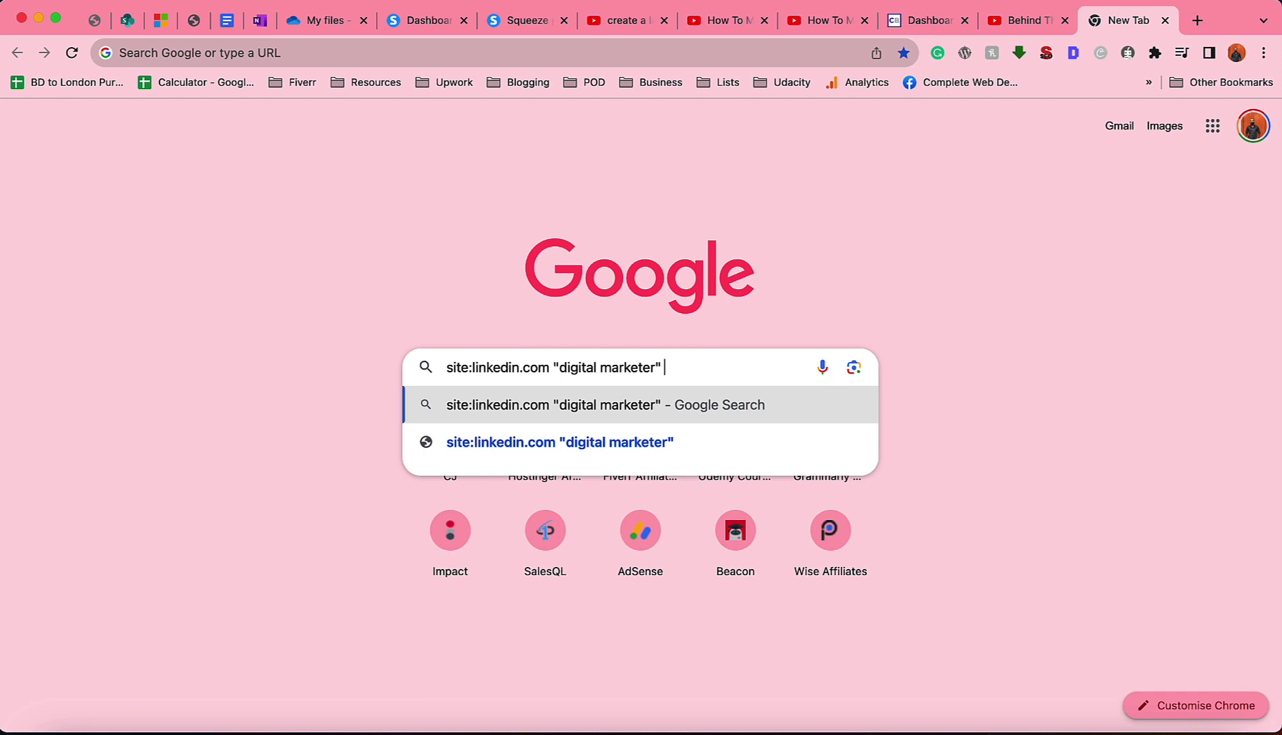
text("new yo)
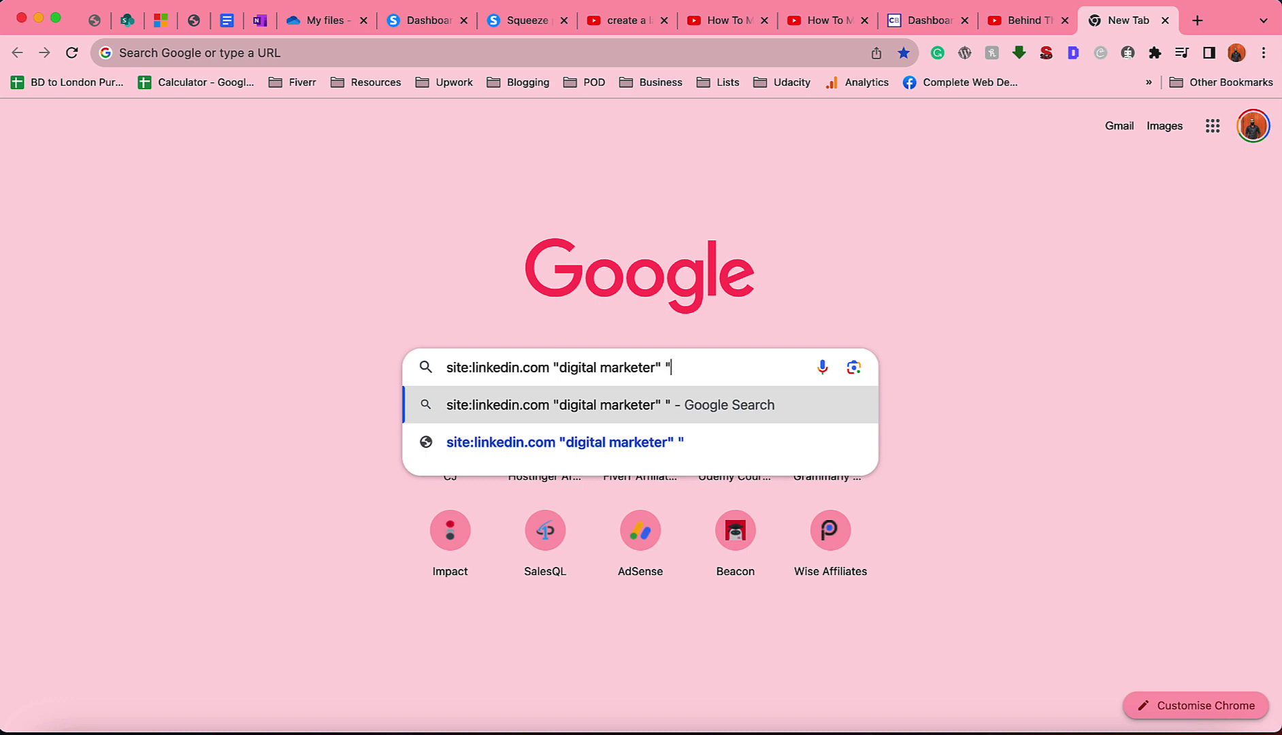
text(r)
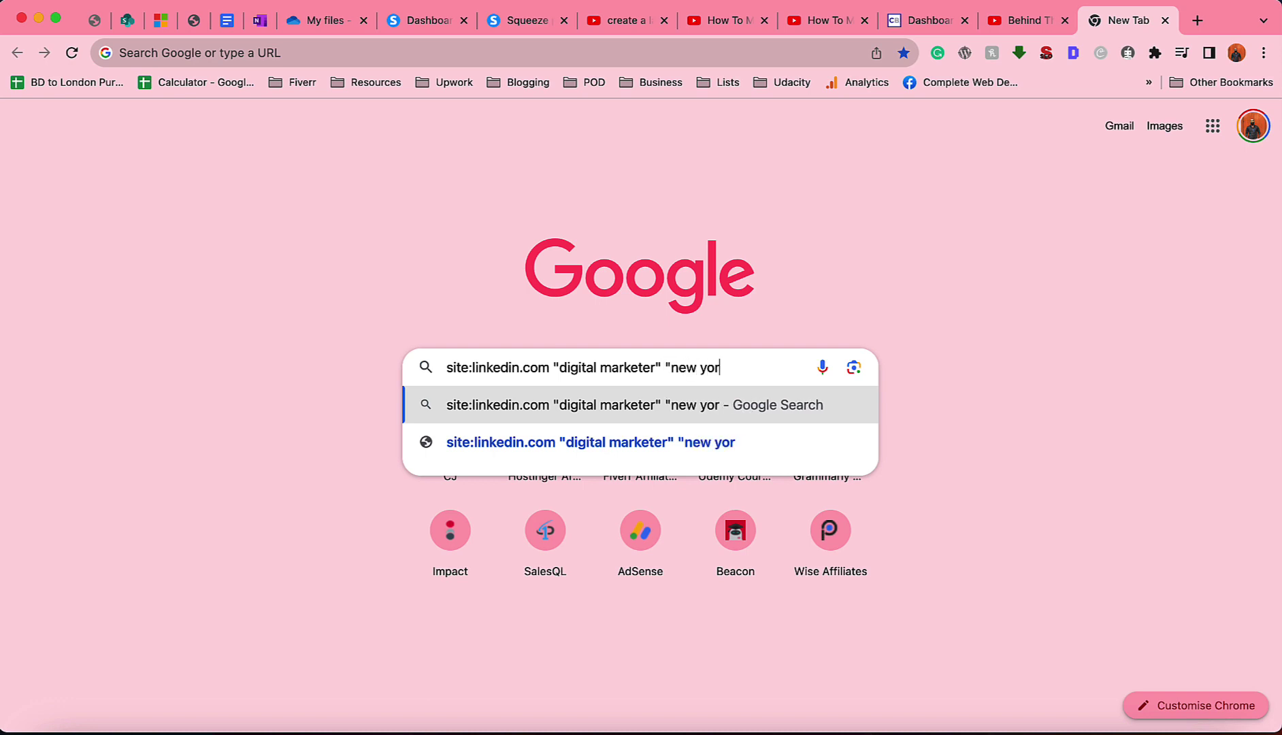
text(k, united states")
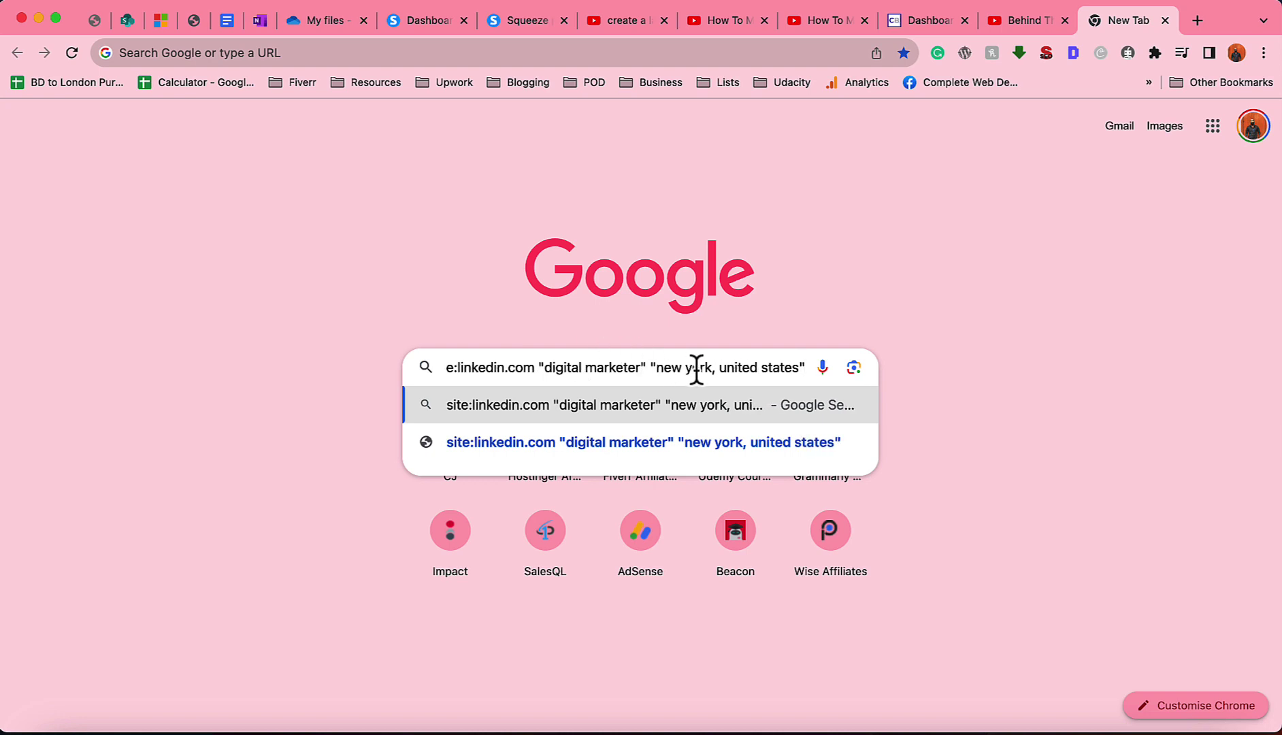
drag(545, 368, 616, 370)
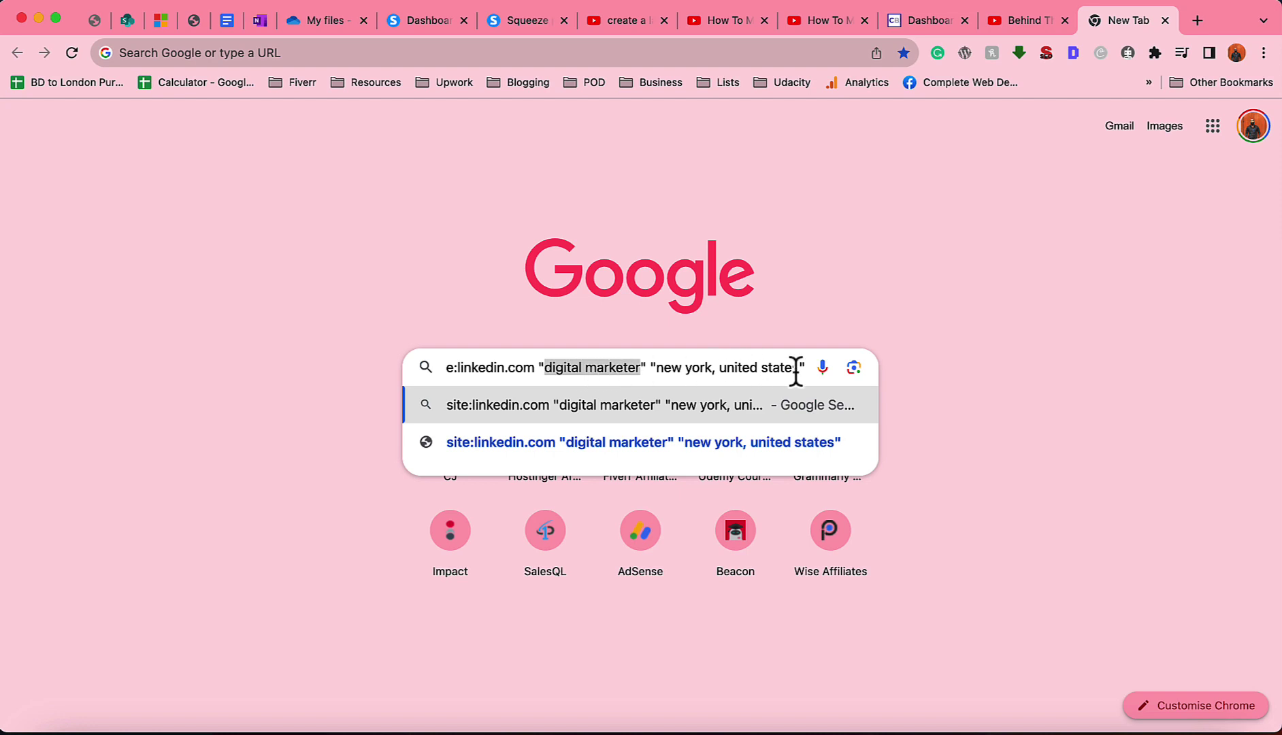
click(795, 373)
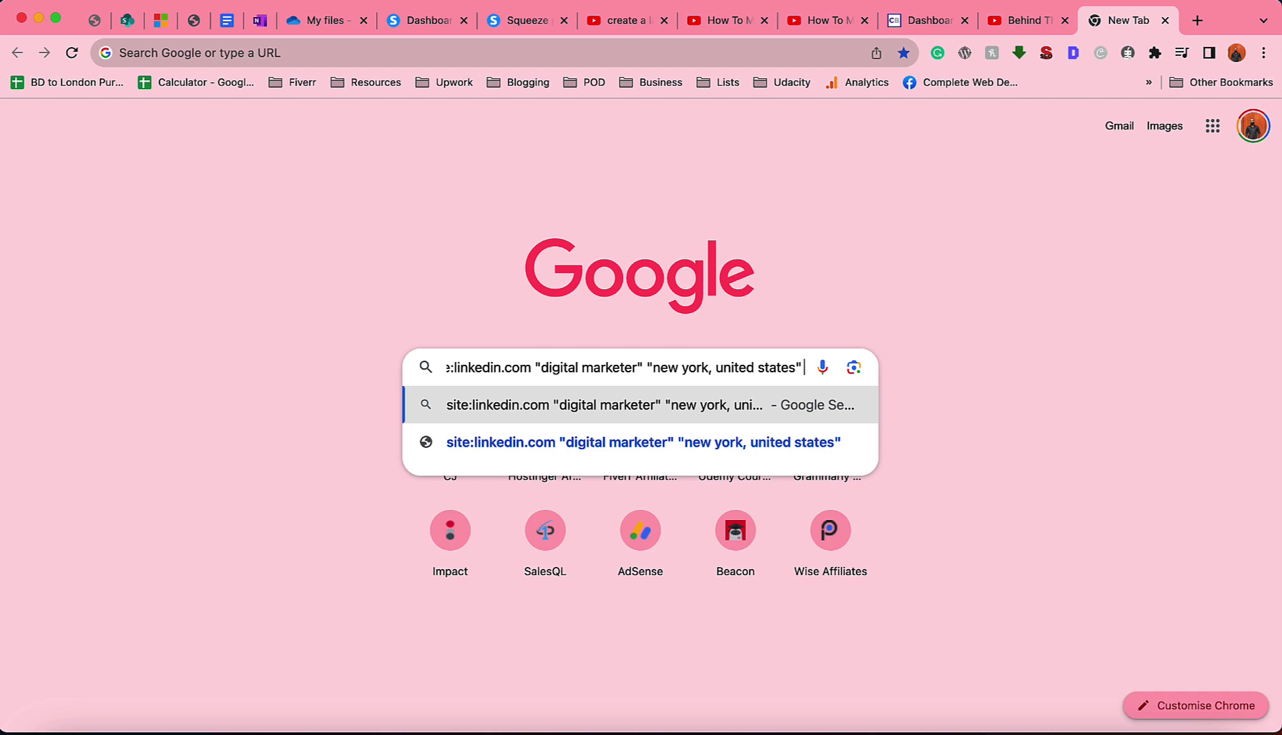
text(")
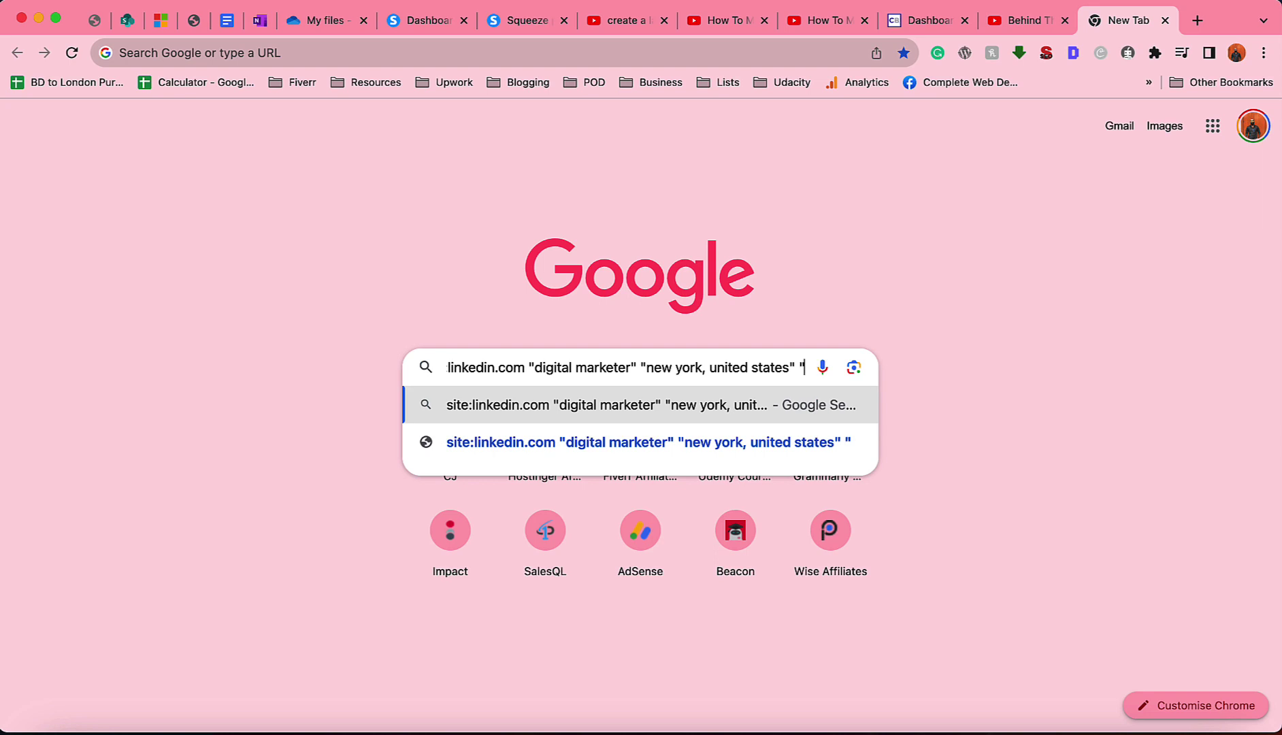
text(@)
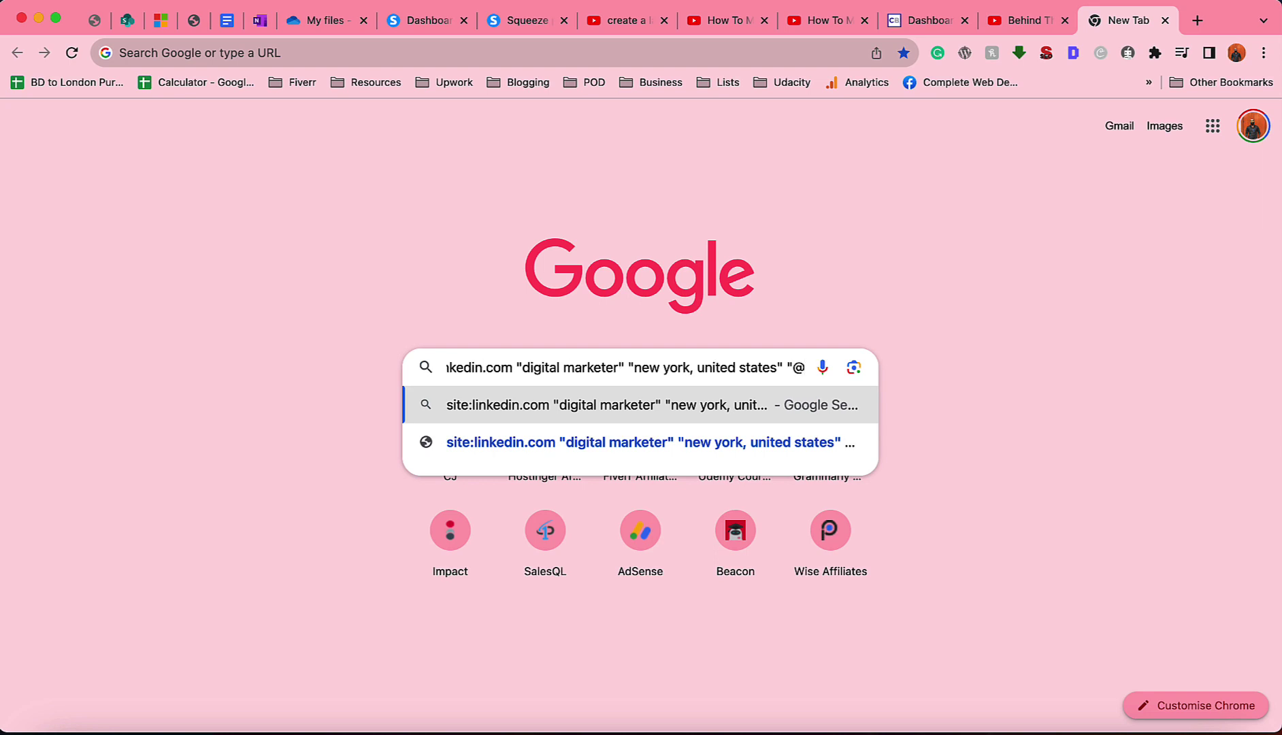
text(gmail.com")
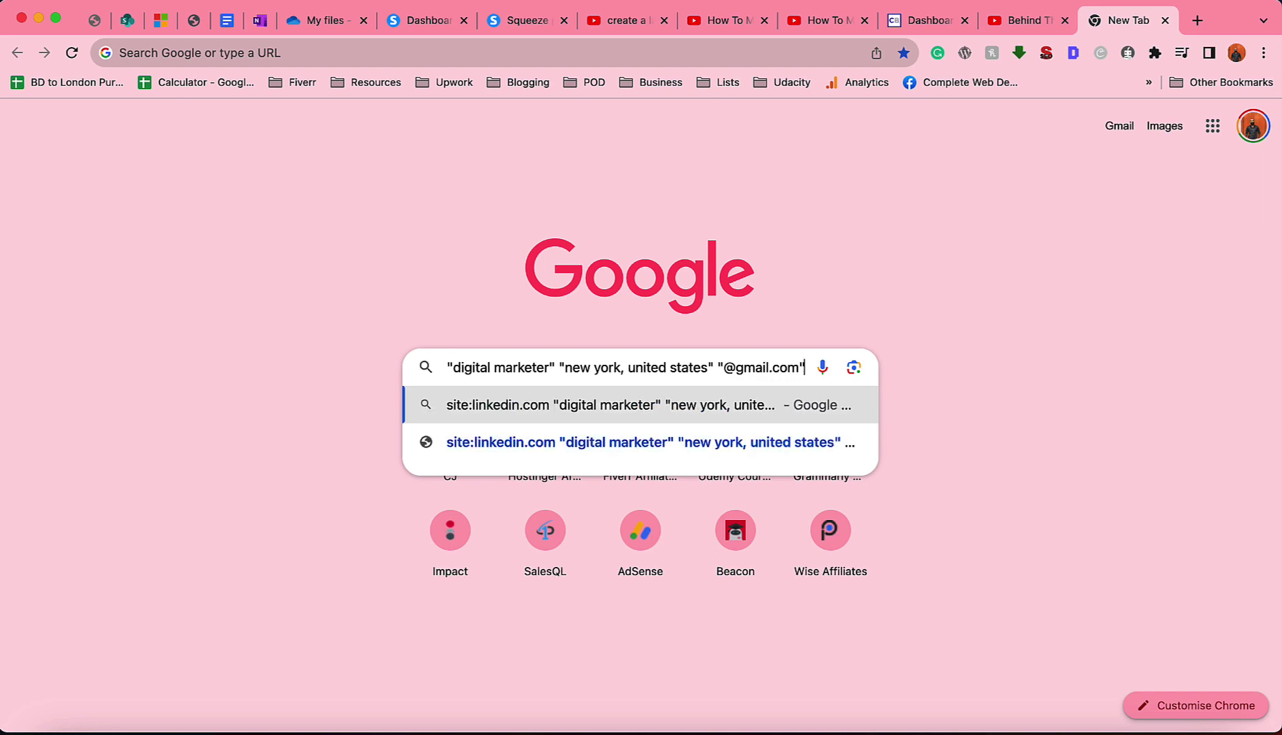
- Run the LinkedIn Gmail search and review the full query on the results page
key(Return)
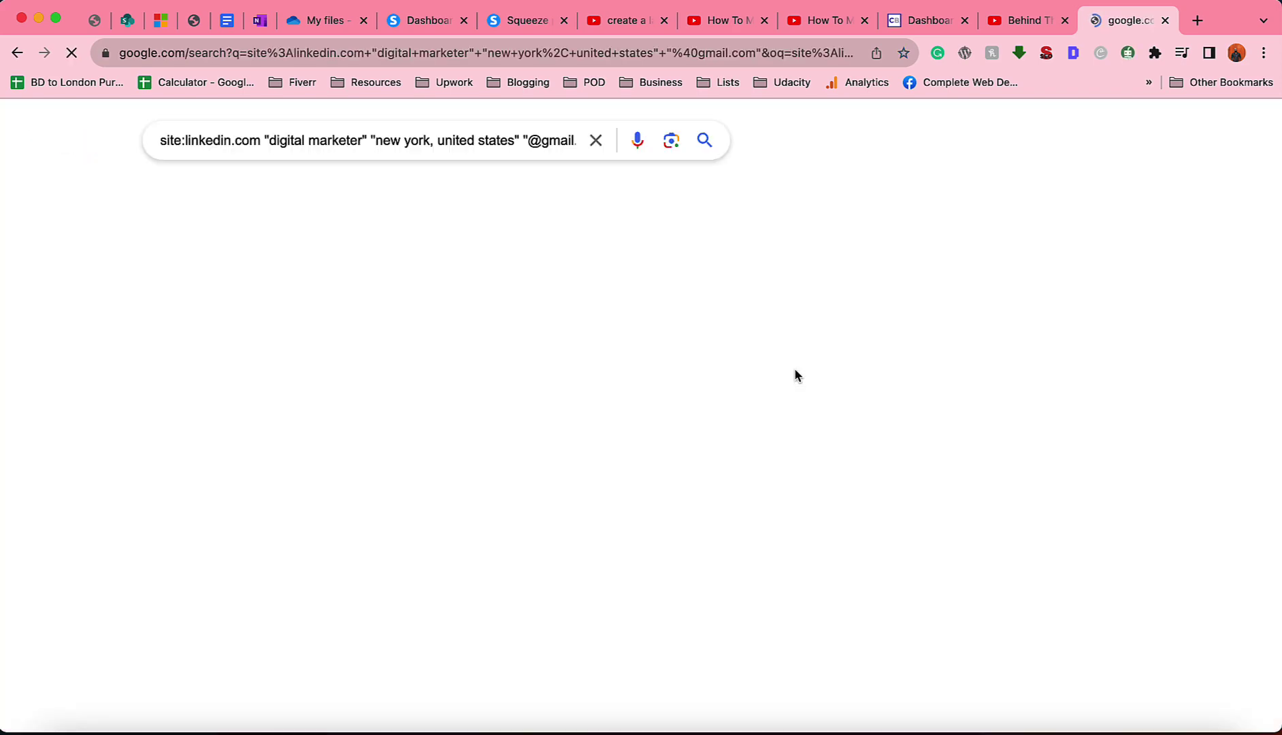
click(417, 136)
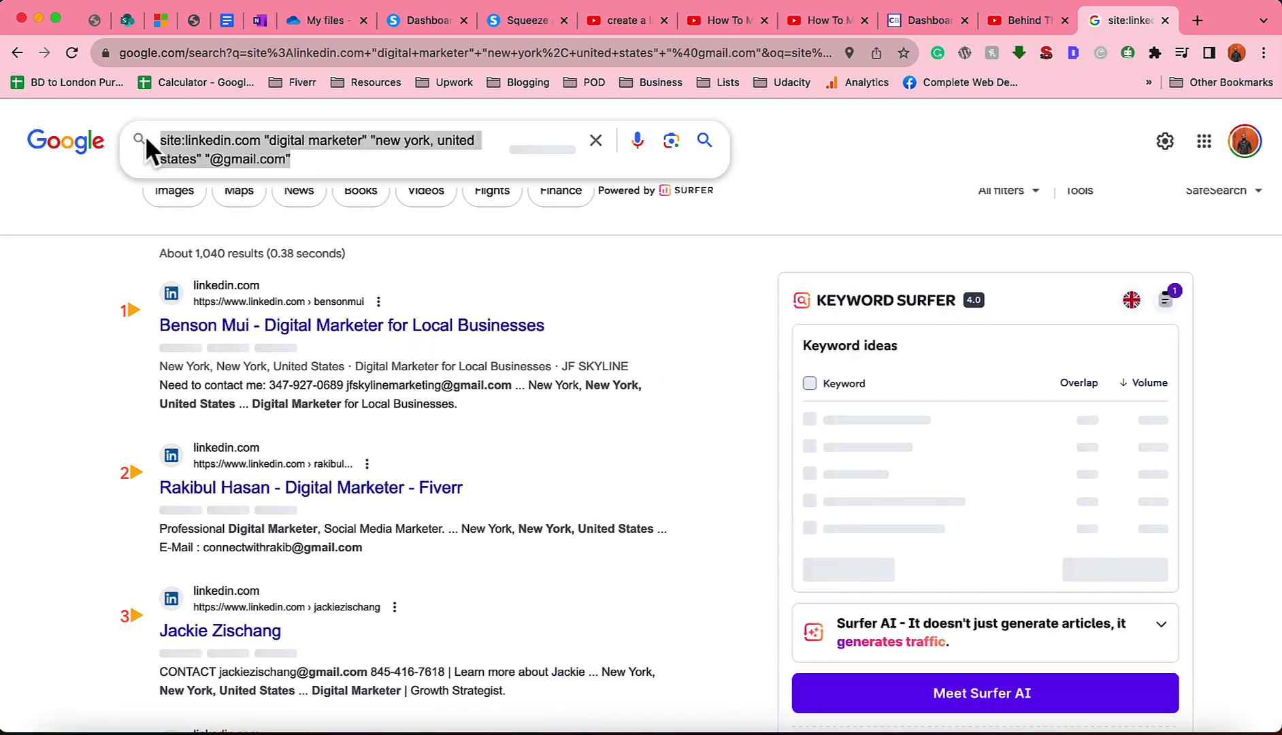
click(83, 307)
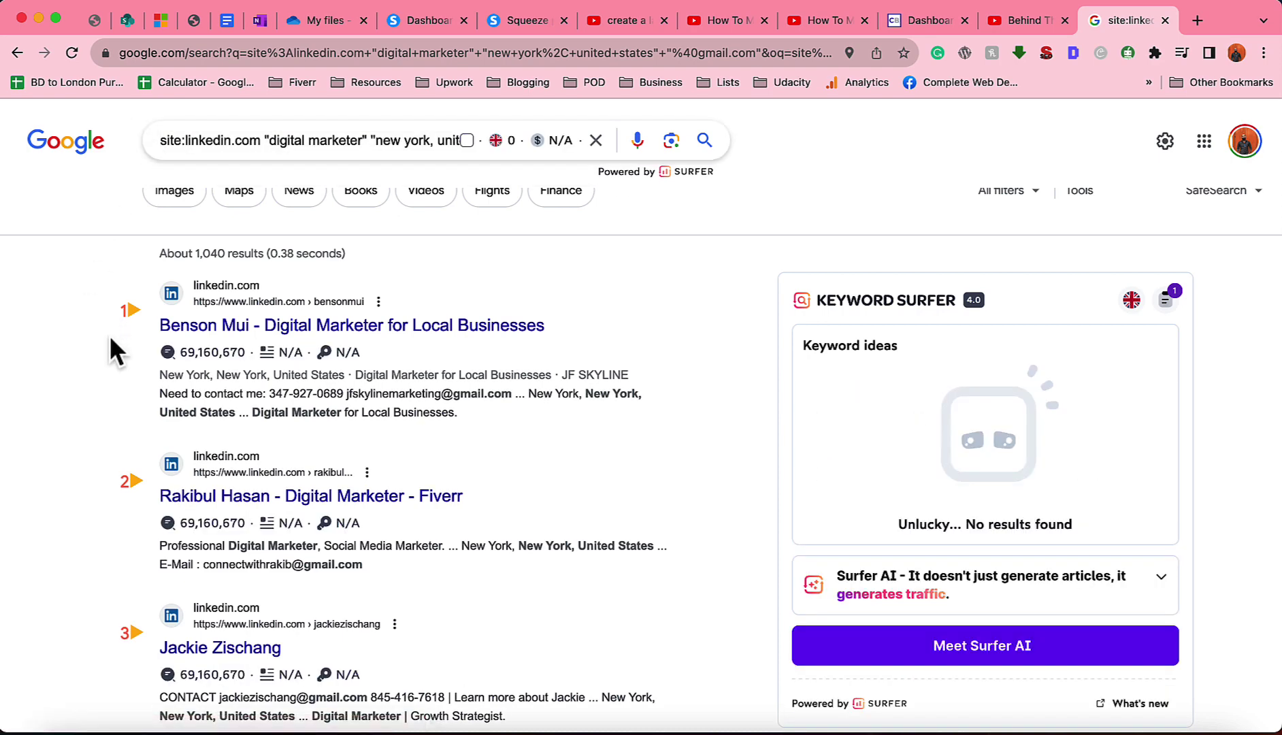
scroll(119, 478, down, 3)
scroll(116, 537, up, 3)
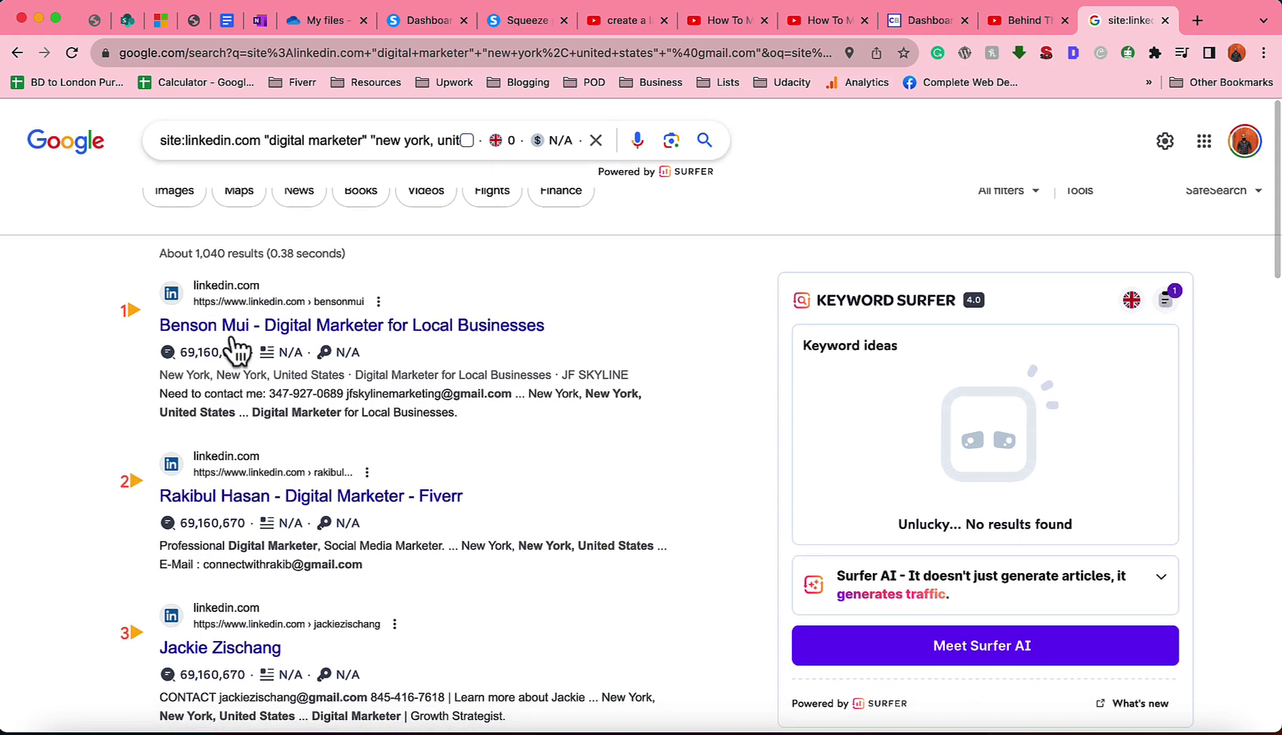
- Open LinkedIn profile results 1–4 and 10 in background tabs
super+click(163, 332)
super+click(230, 502)
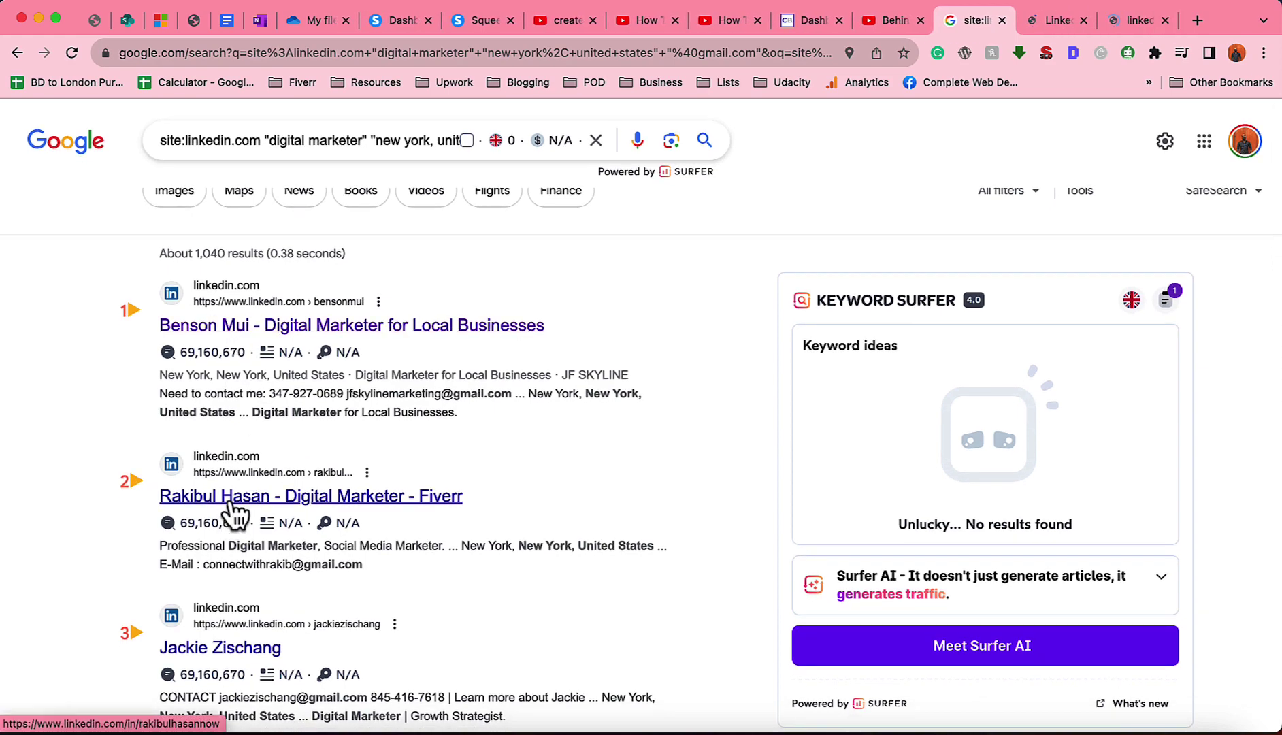
scroll(230, 470, down, 4)
super+click(228, 412)
super+click(211, 559)
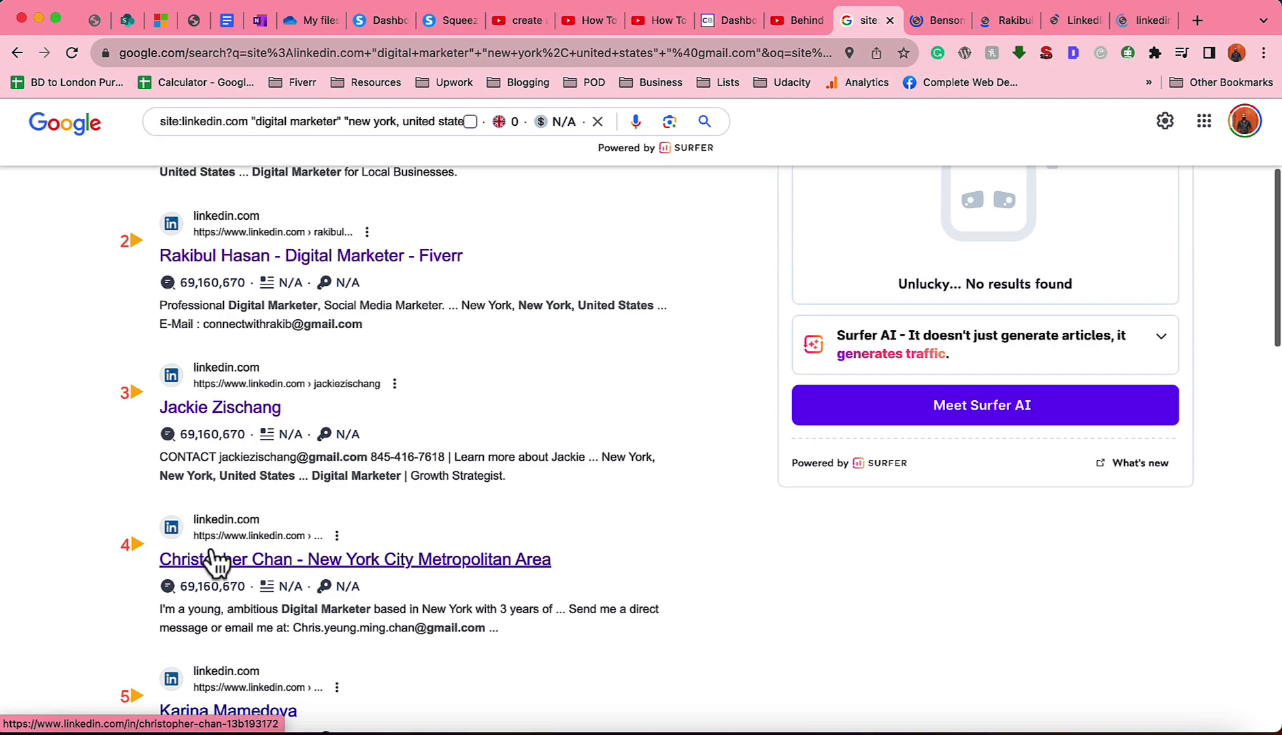
scroll(212, 555, down, 10)
scroll(238, 421, up, 3)
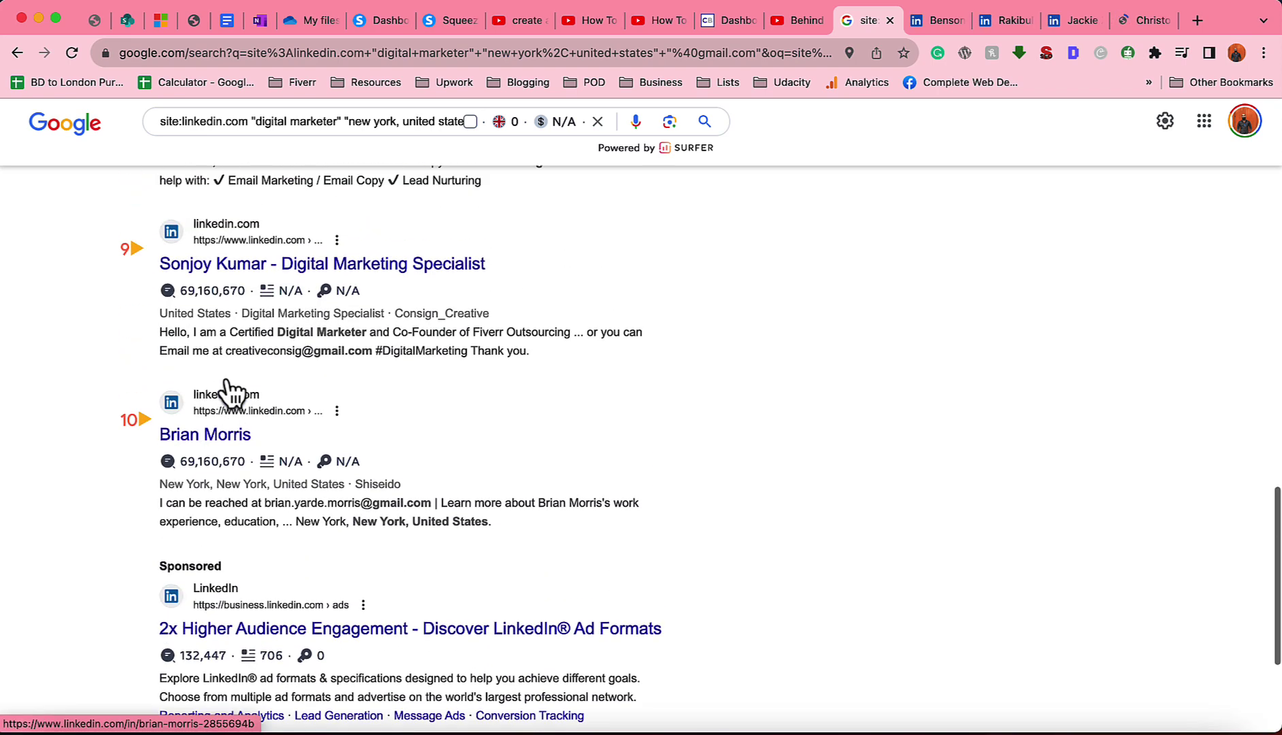
super+click(216, 449)
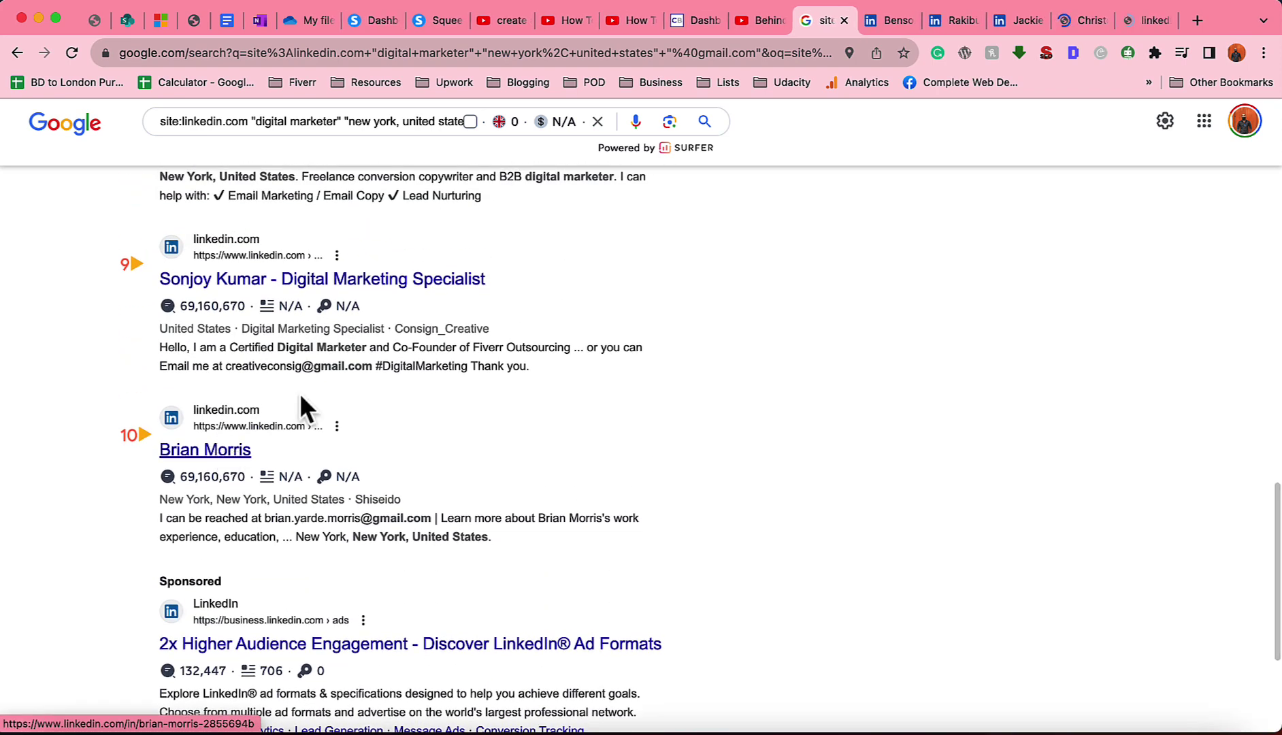
- Check the New York location on the first two LinkedIn profiles, closing the second
click(888, 19)
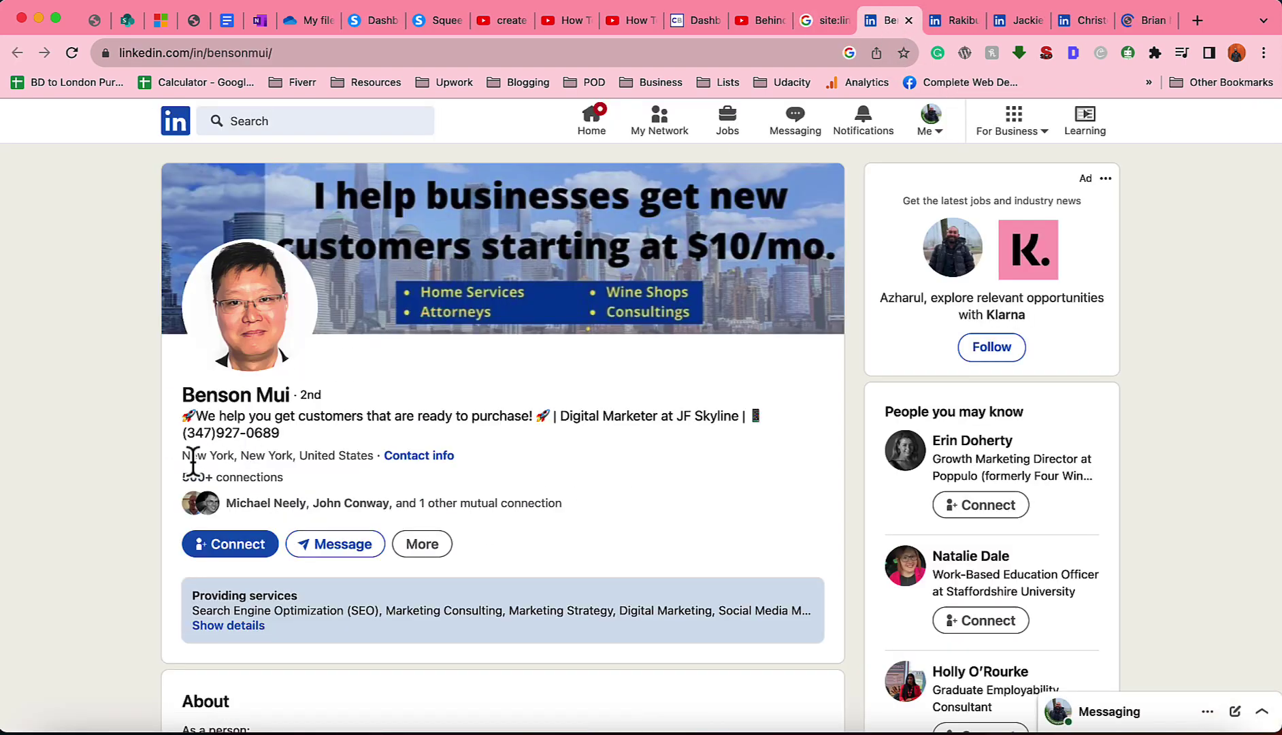
drag(184, 456, 334, 456)
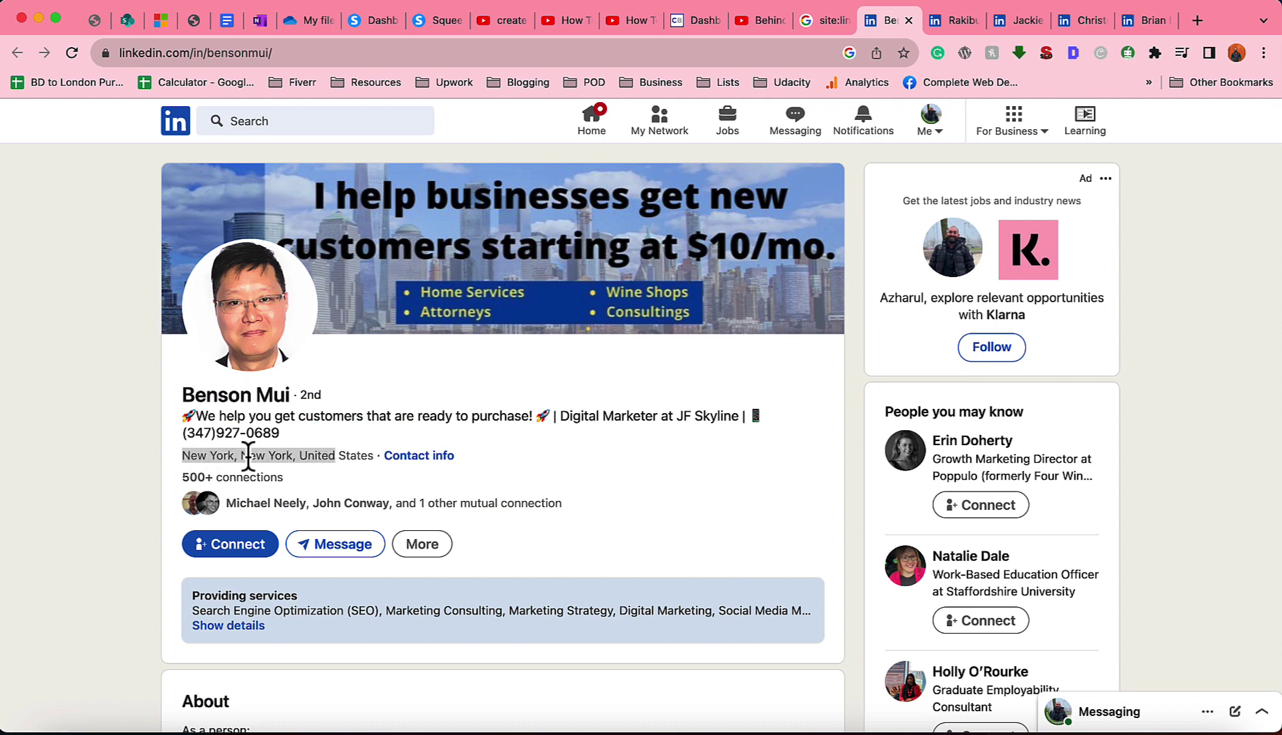
click(951, 21)
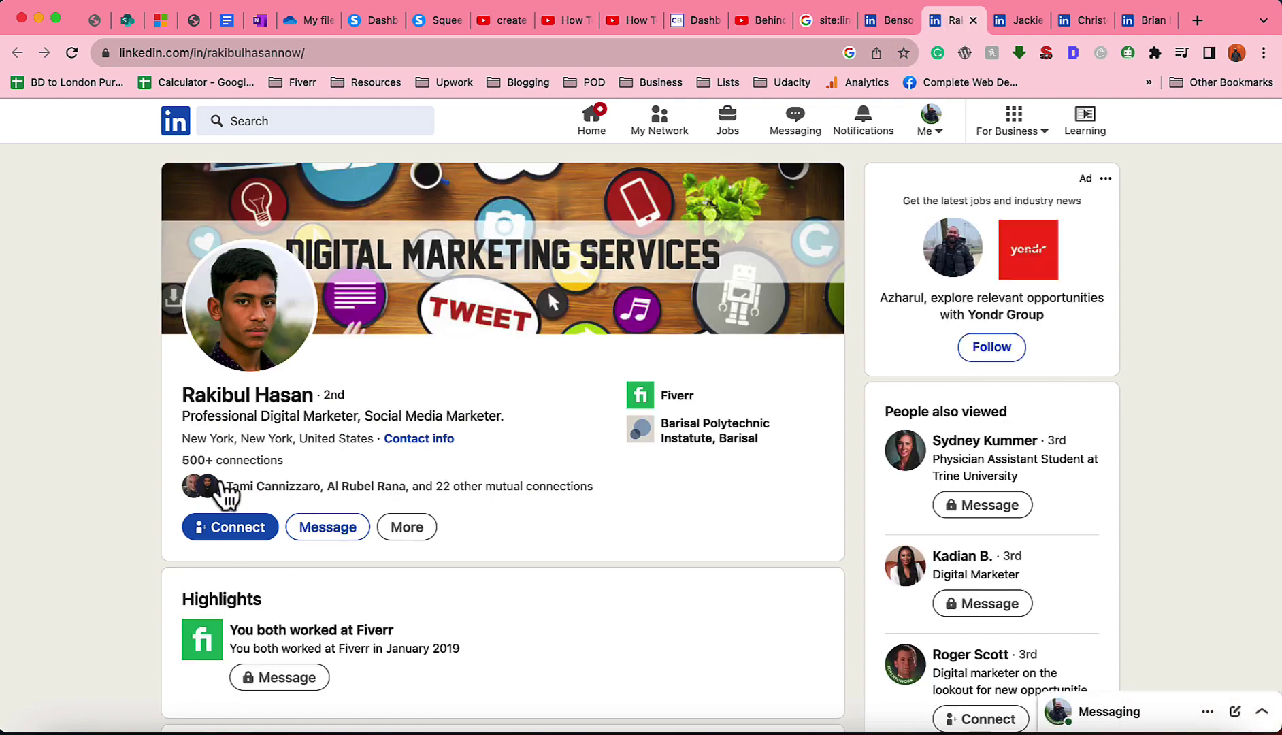
drag(183, 439, 334, 439)
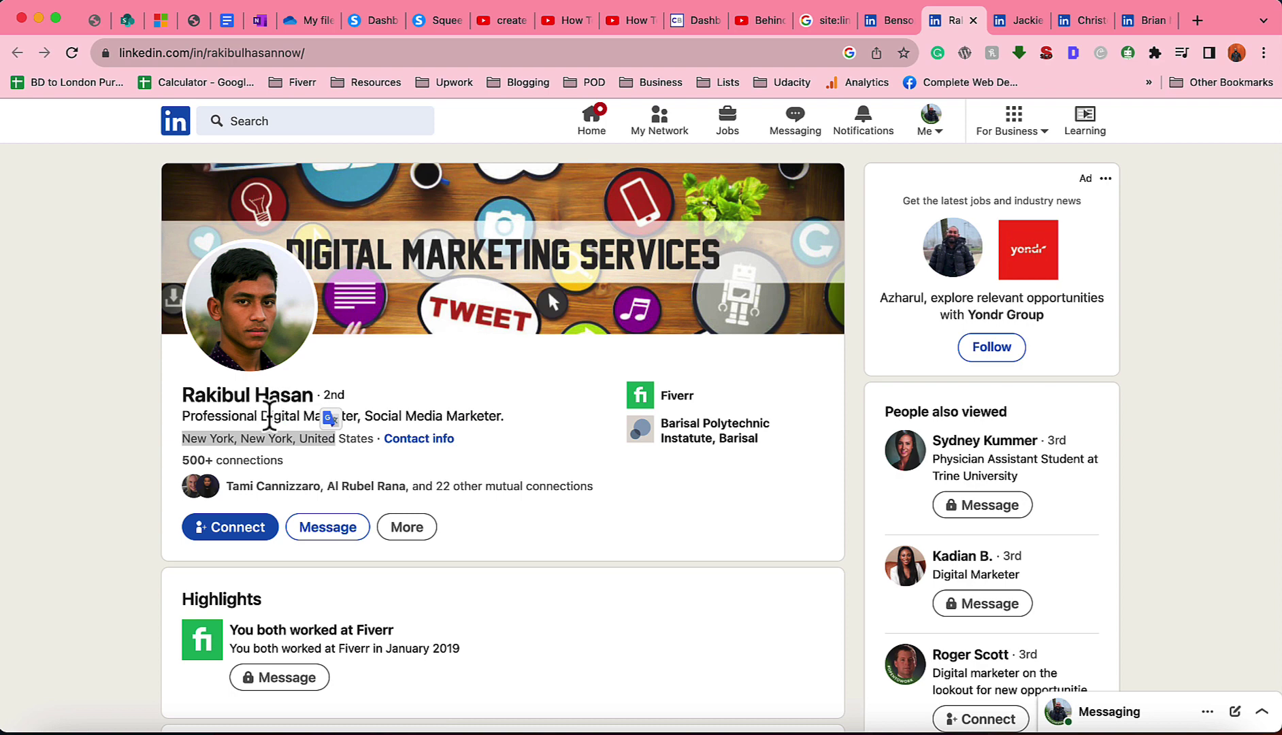
drag(184, 439, 334, 439)
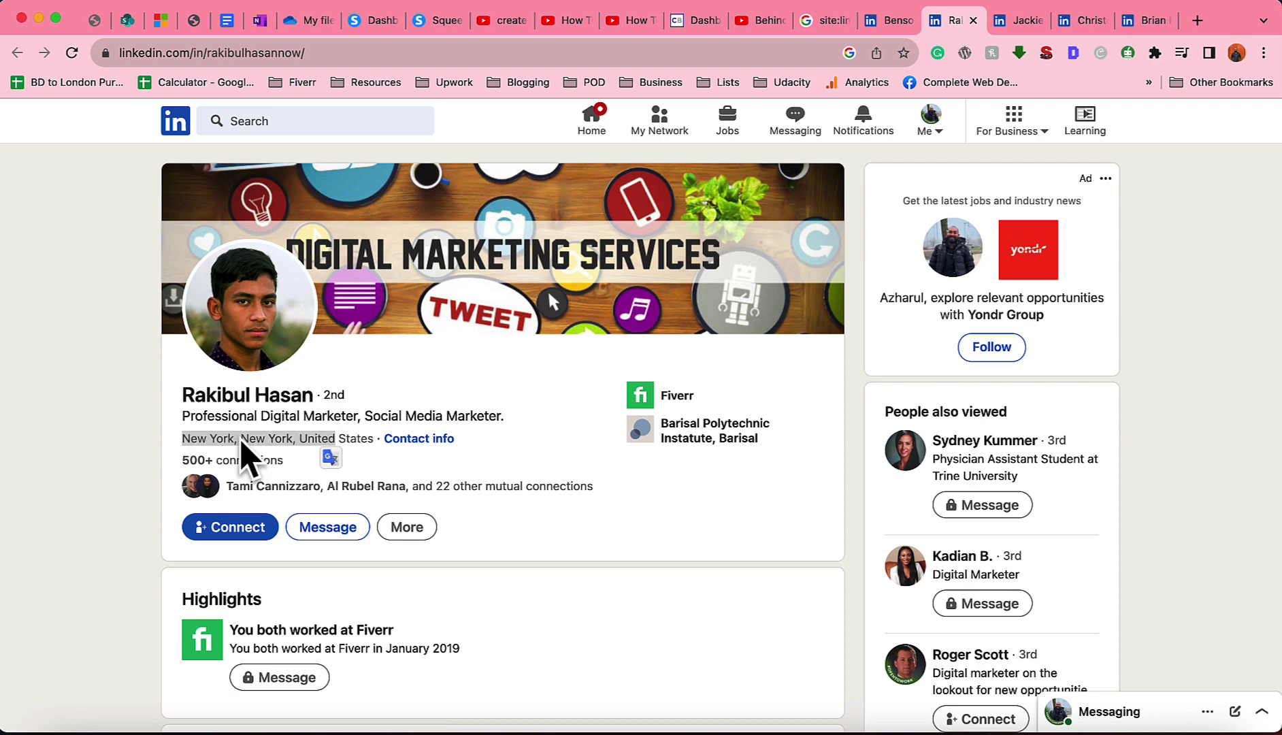
click(973, 20)
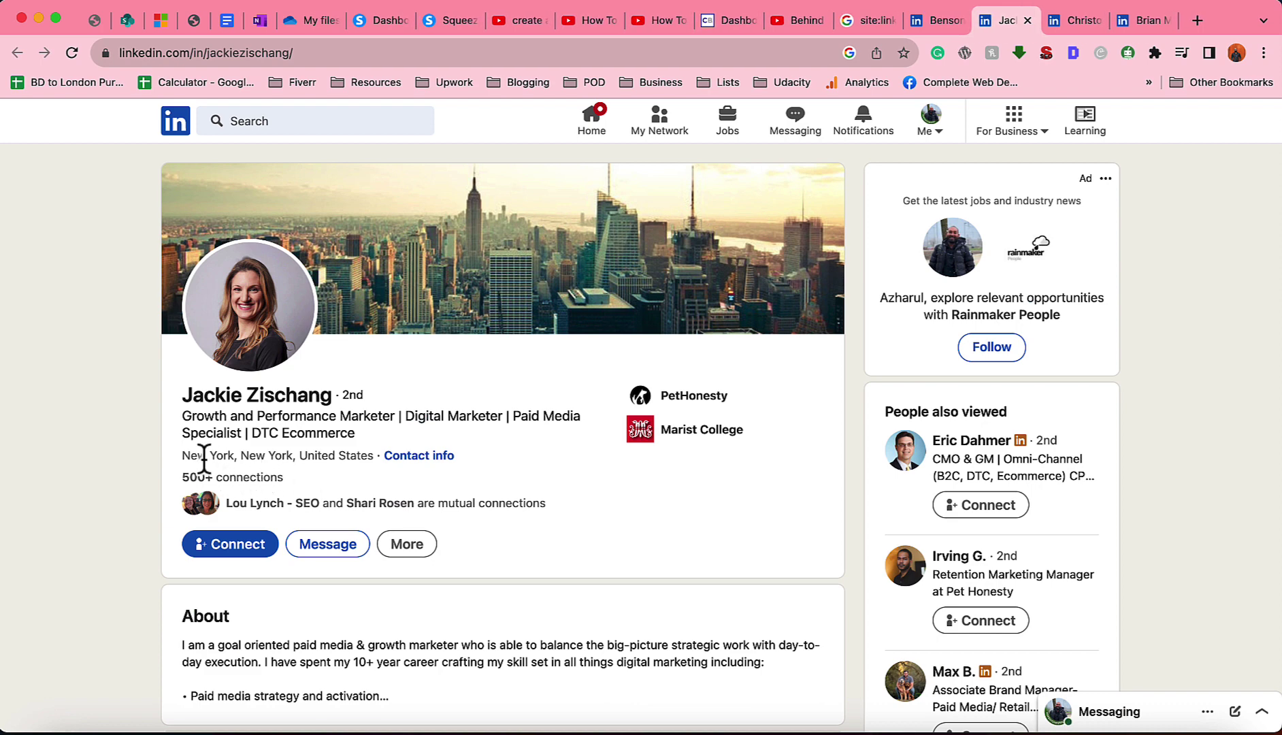
- Check the location on each of the next three profiles, closing each after review
drag(205, 459, 376, 457)
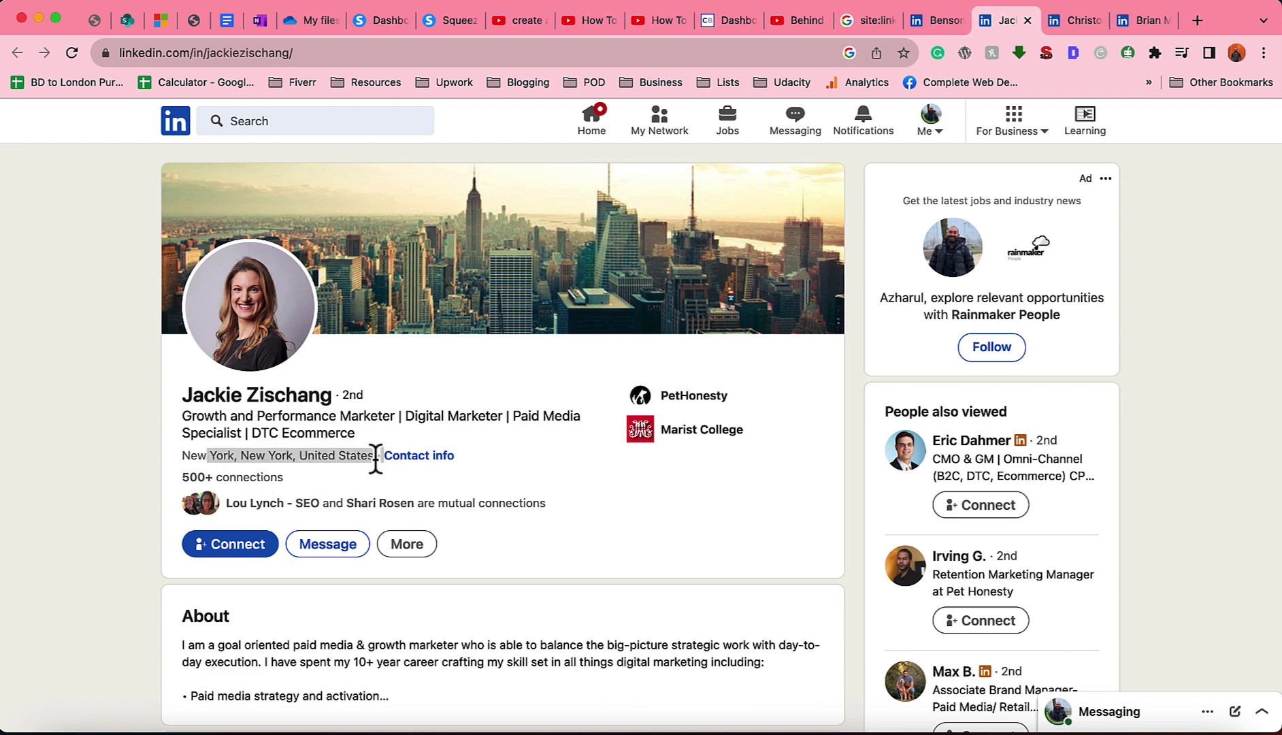
click(1027, 20)
drag(182, 439, 332, 442)
drag(183, 416, 249, 415)
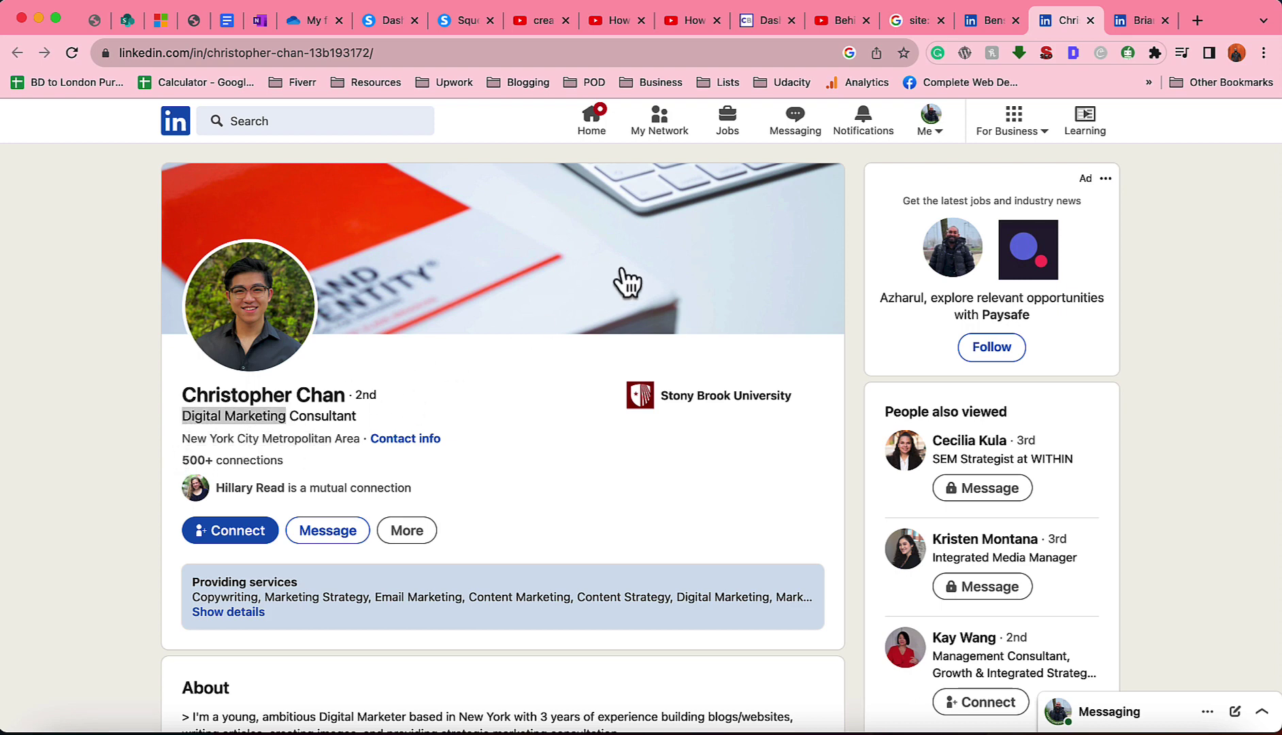
click(1087, 21)
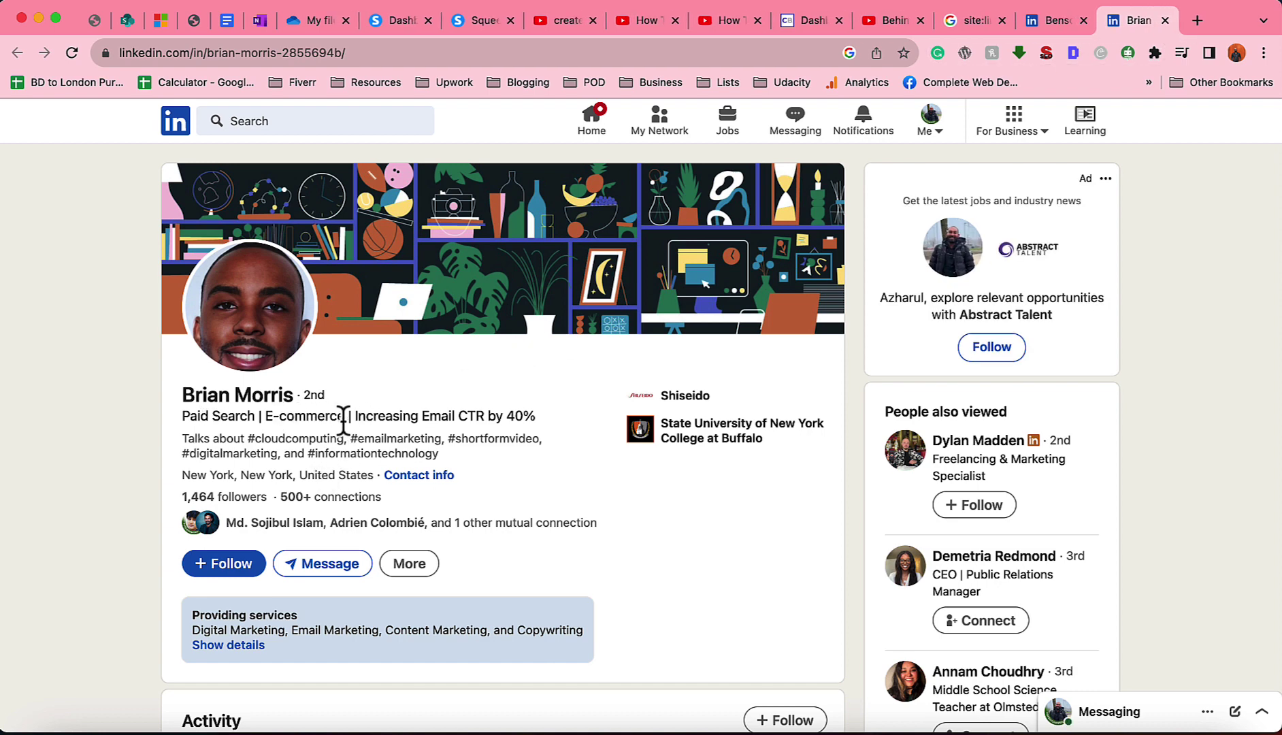
scroll(422, 503, down, 1)
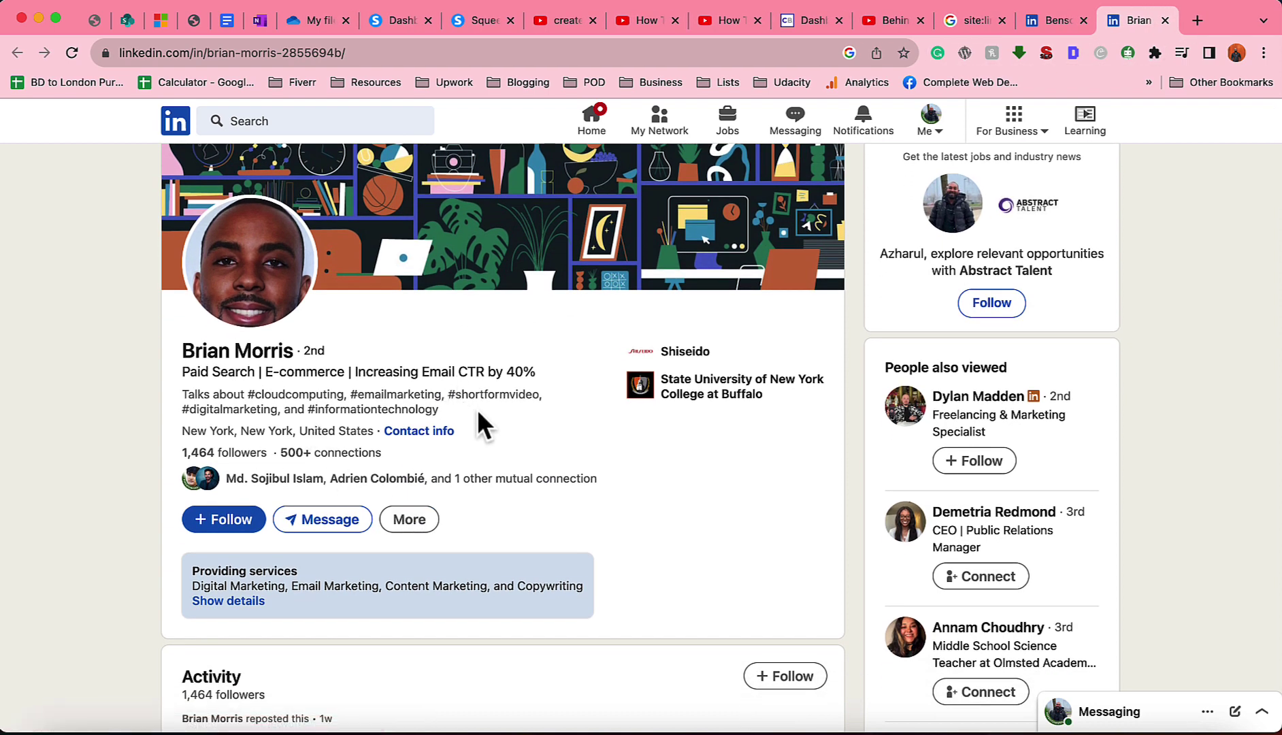
drag(182, 430, 295, 432)
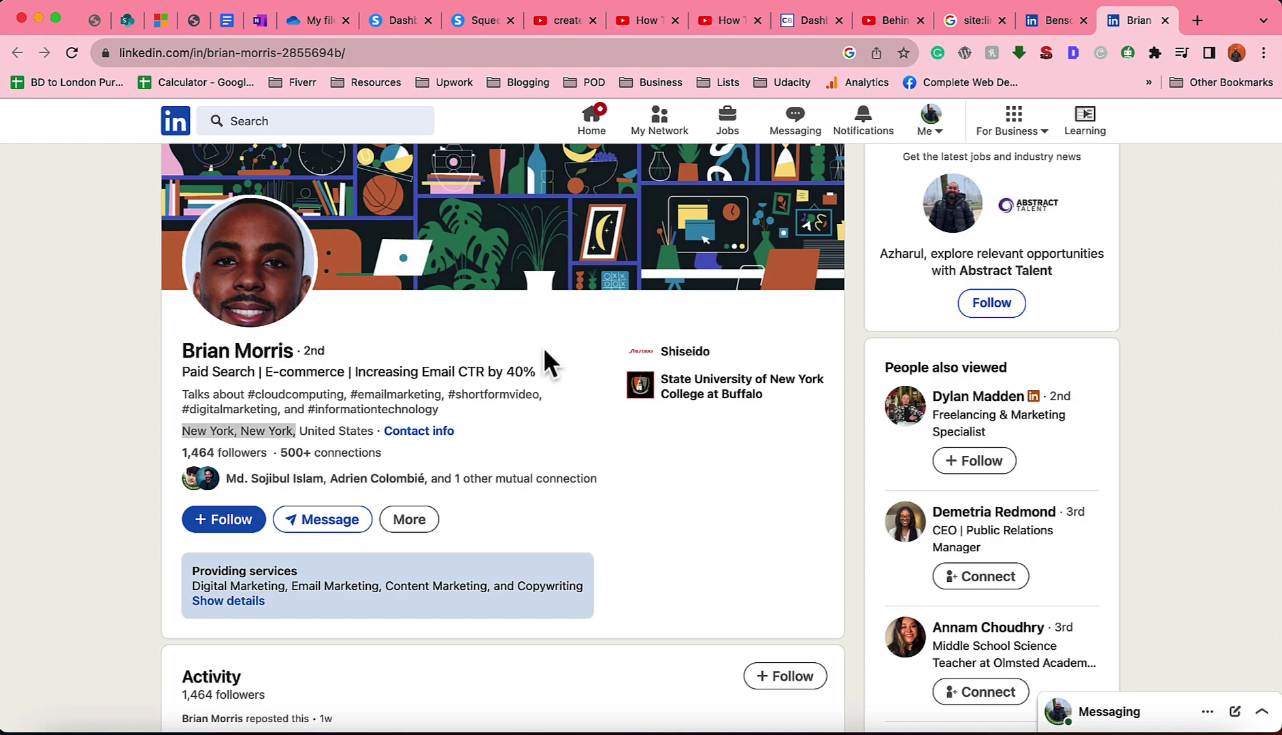
scroll(543, 346, up, 1)
click(1160, 19)
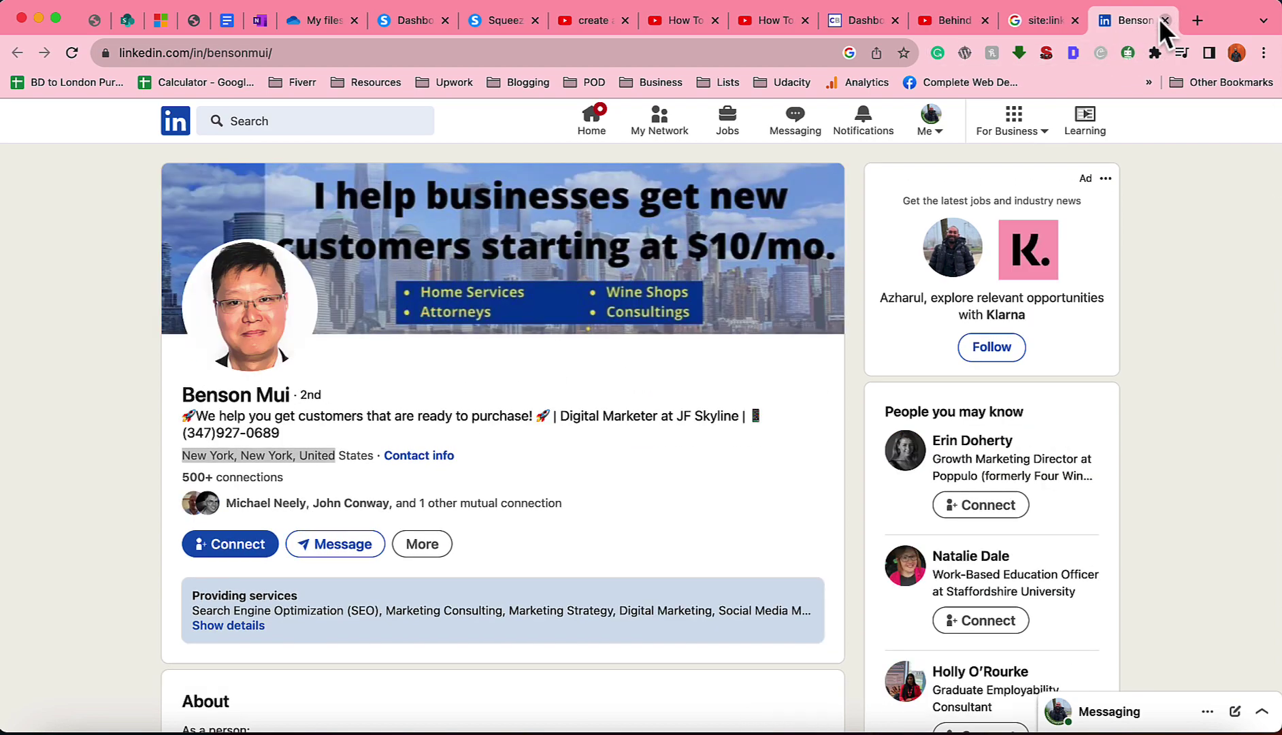
click(1163, 20)
scroll(742, 303, up, 10)
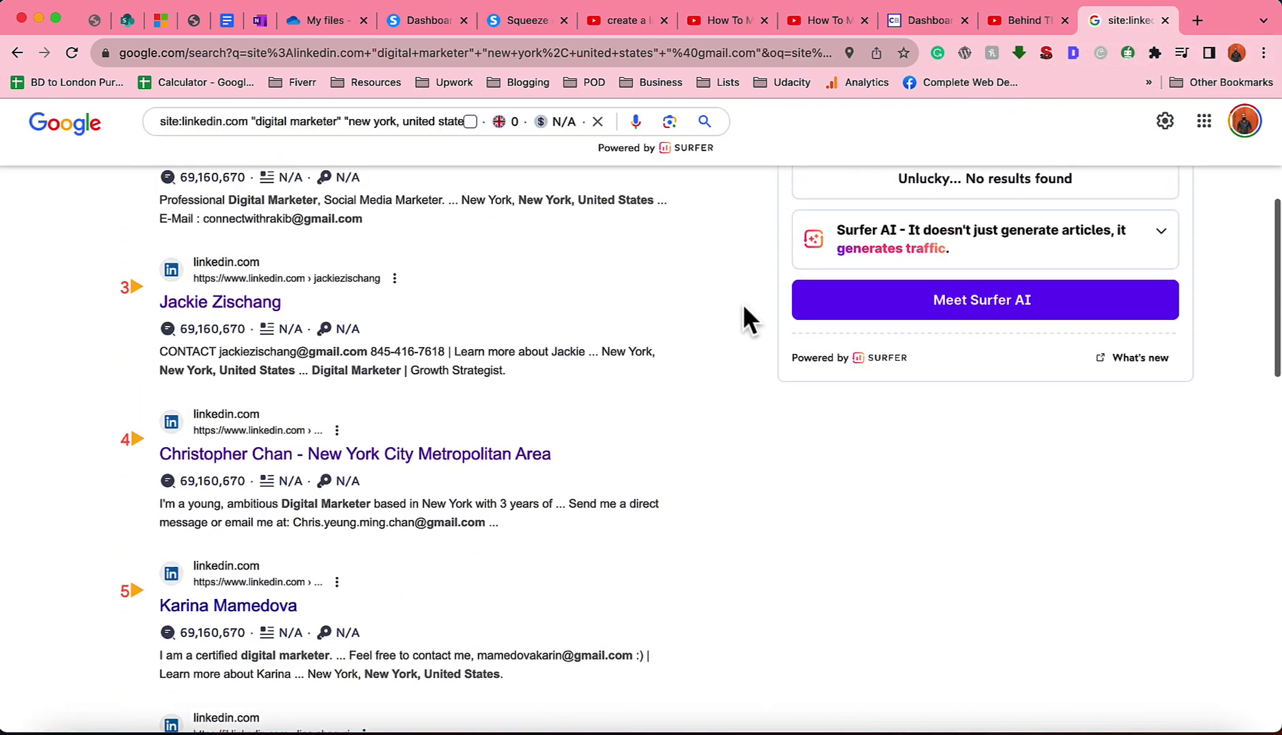
scroll(742, 304, up, 1)
scroll(743, 304, up, 5)
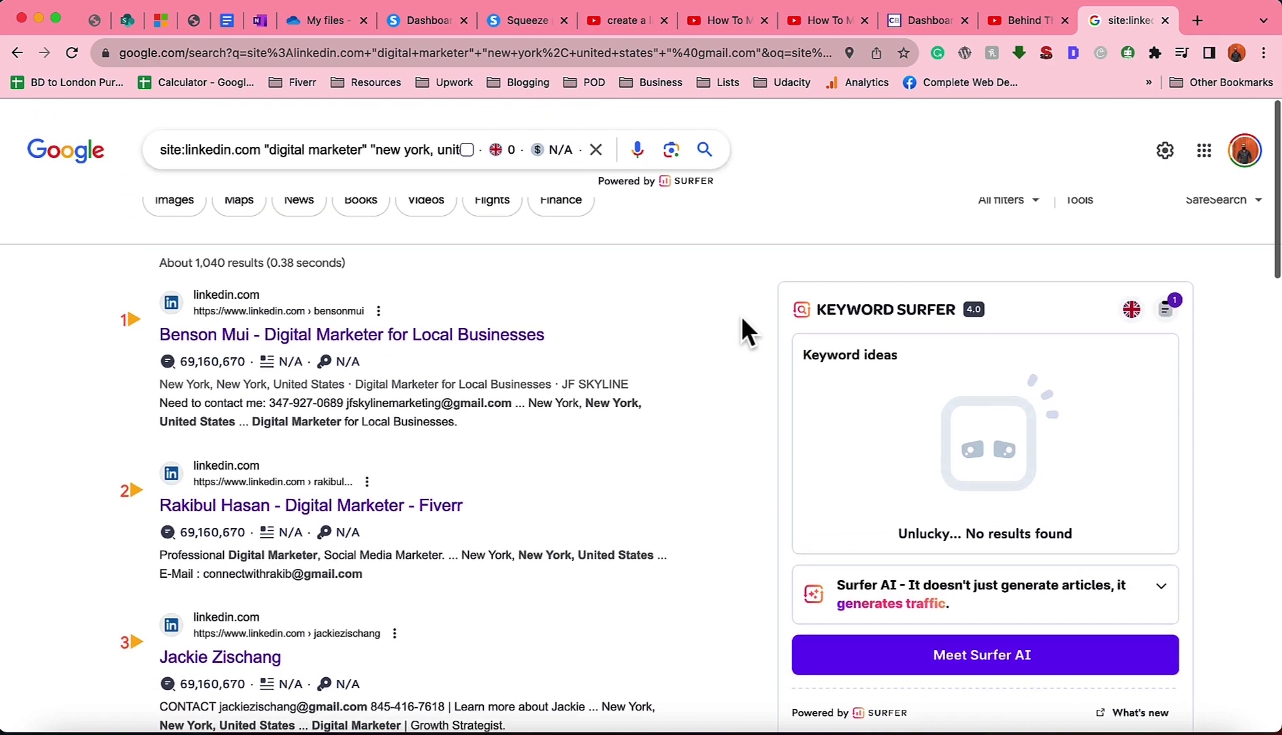
scroll(681, 425, down, 2)
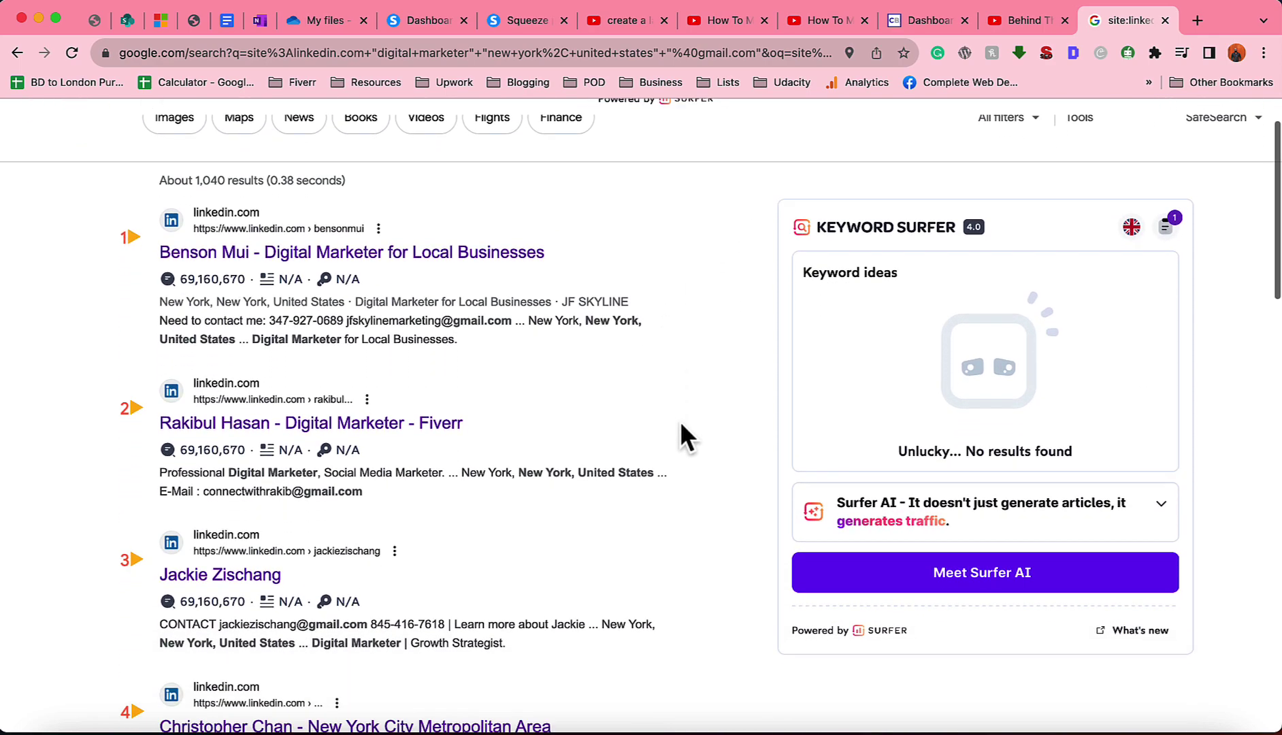
scroll(681, 425, up, 1)
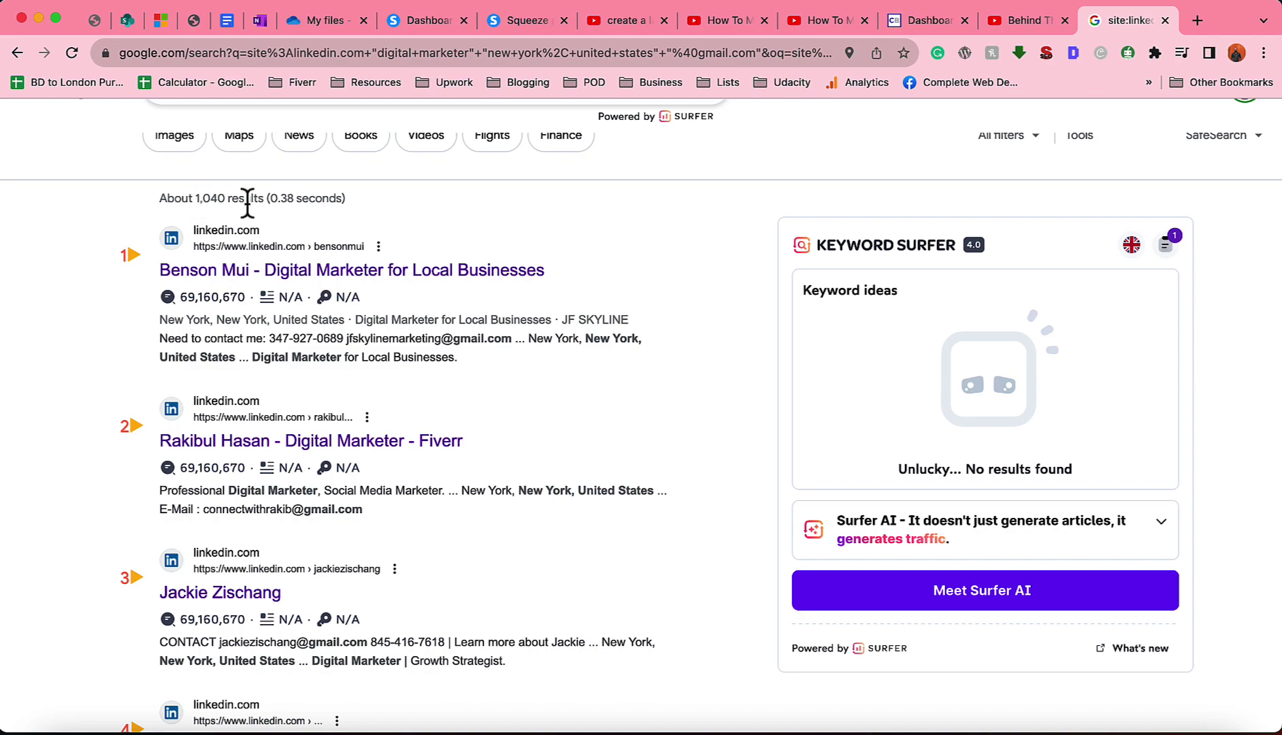
scroll(85, 450, down, 20)
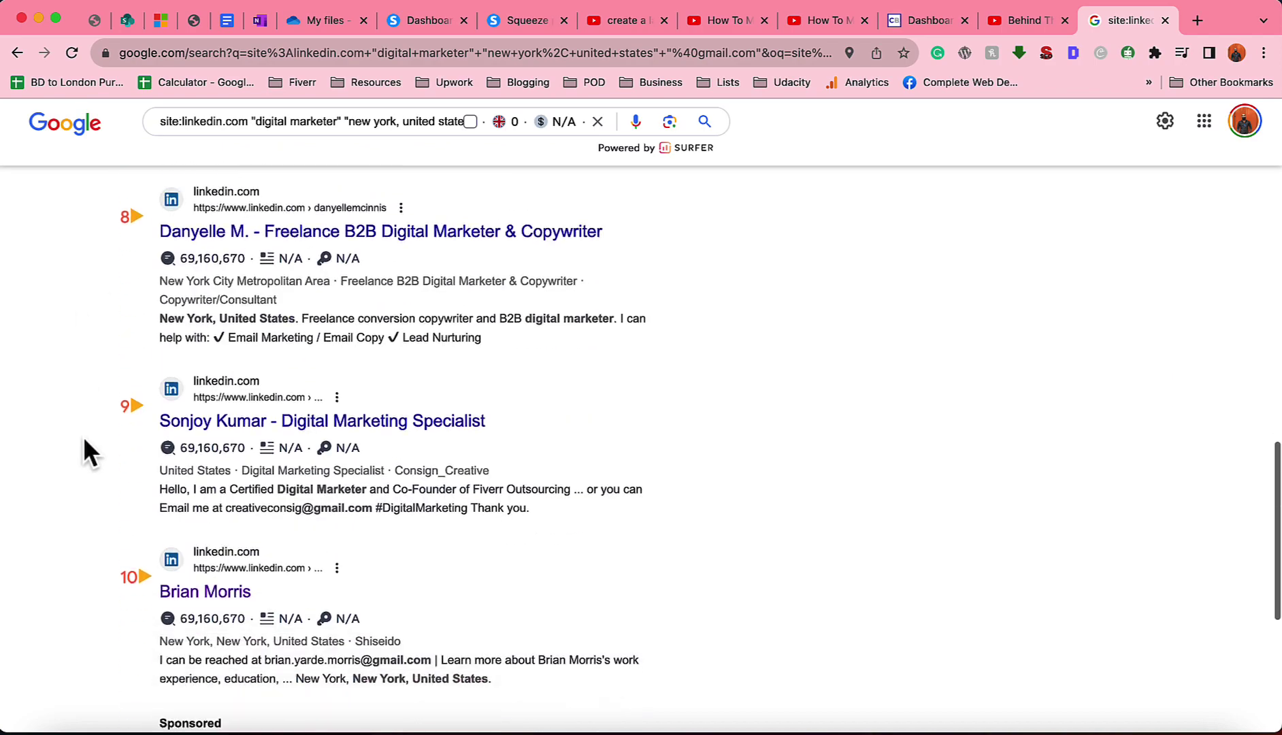
scroll(100, 423, up, 18)
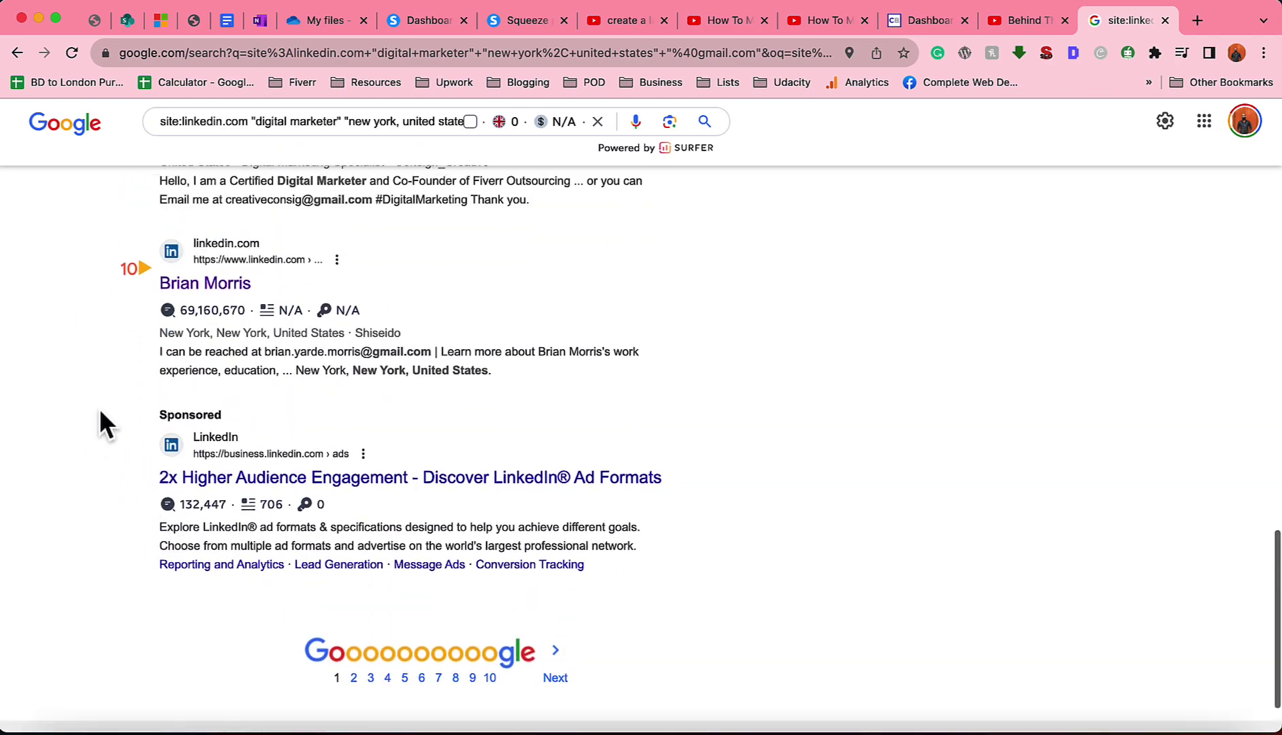
scroll(99, 409, up, 3)
scroll(93, 539, down, 15)
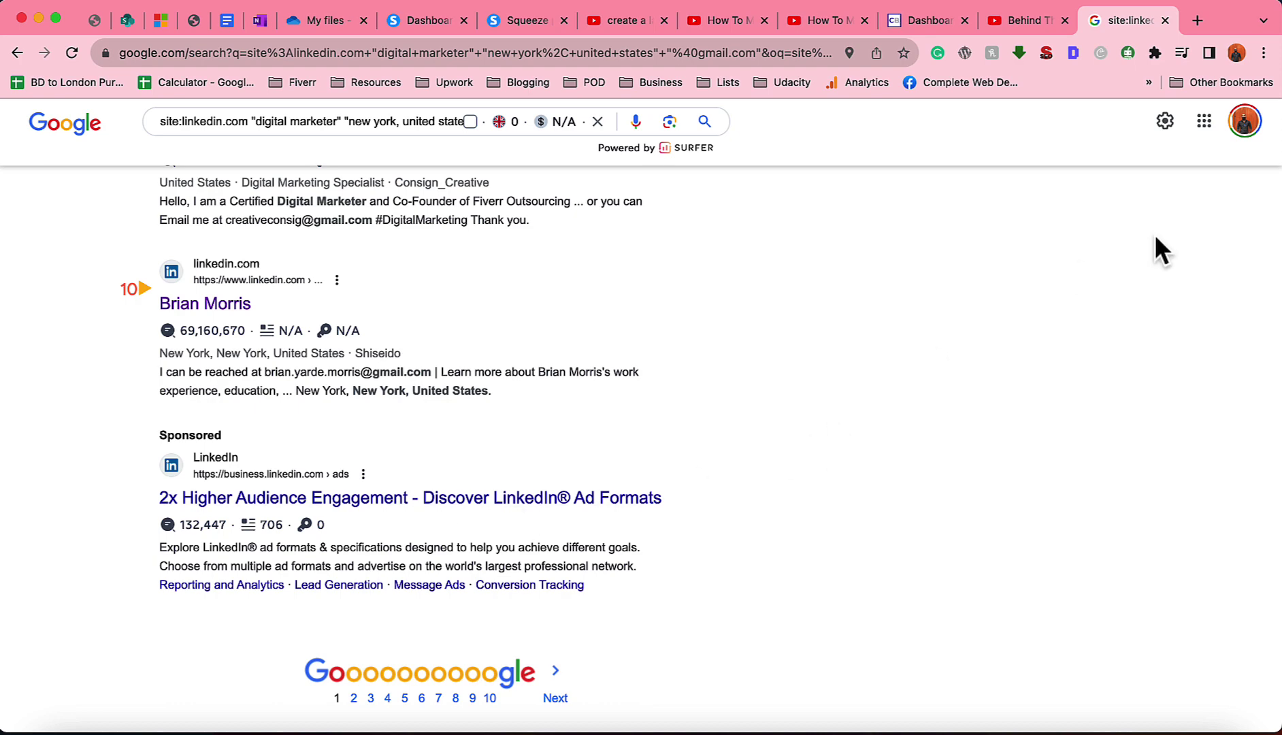
- Set Google Search to show 100 results per page and save the preference
click(1165, 122)
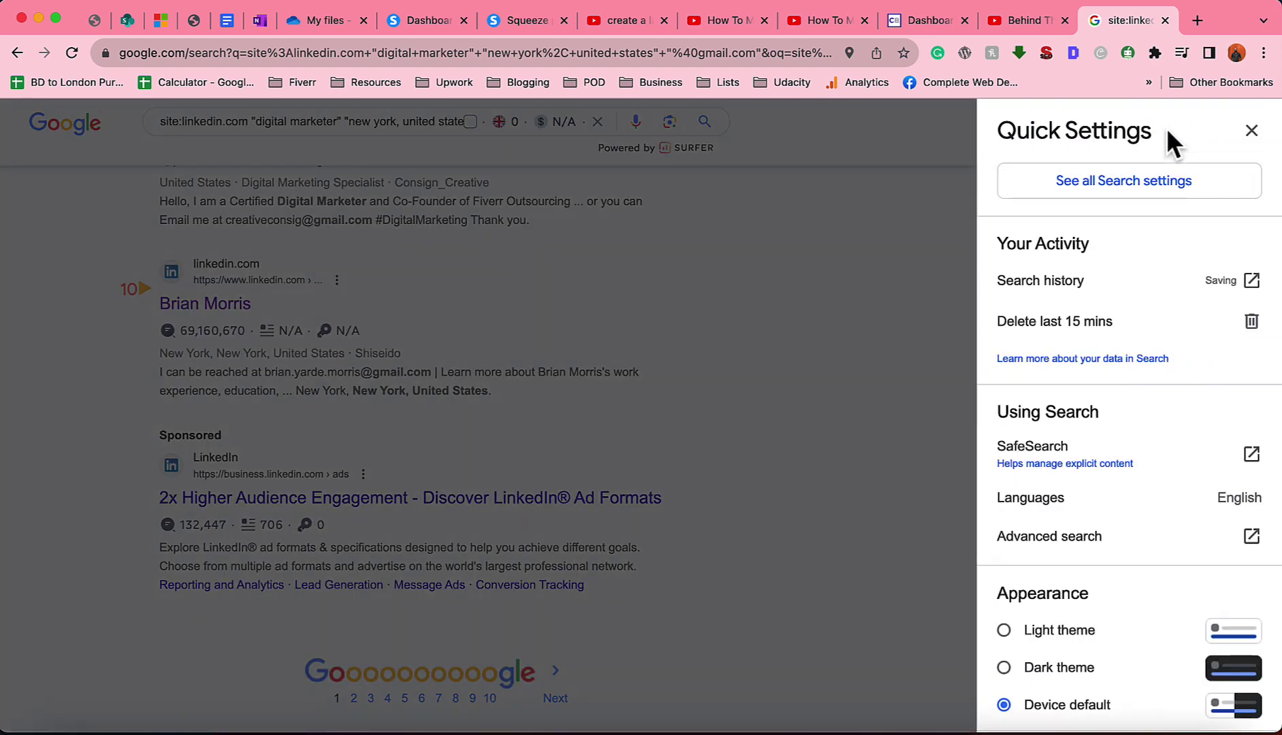
click(1121, 195)
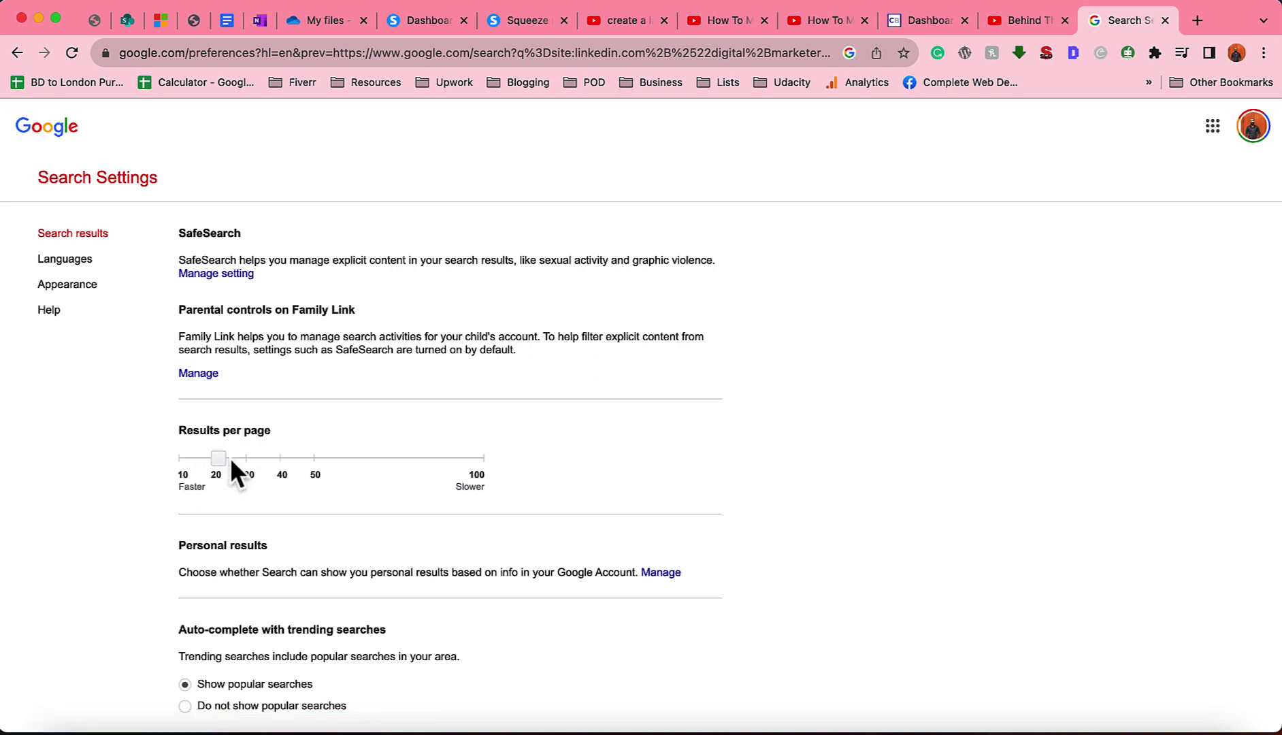
drag(231, 458, 486, 467)
click(474, 465)
scroll(874, 390, down, 10)
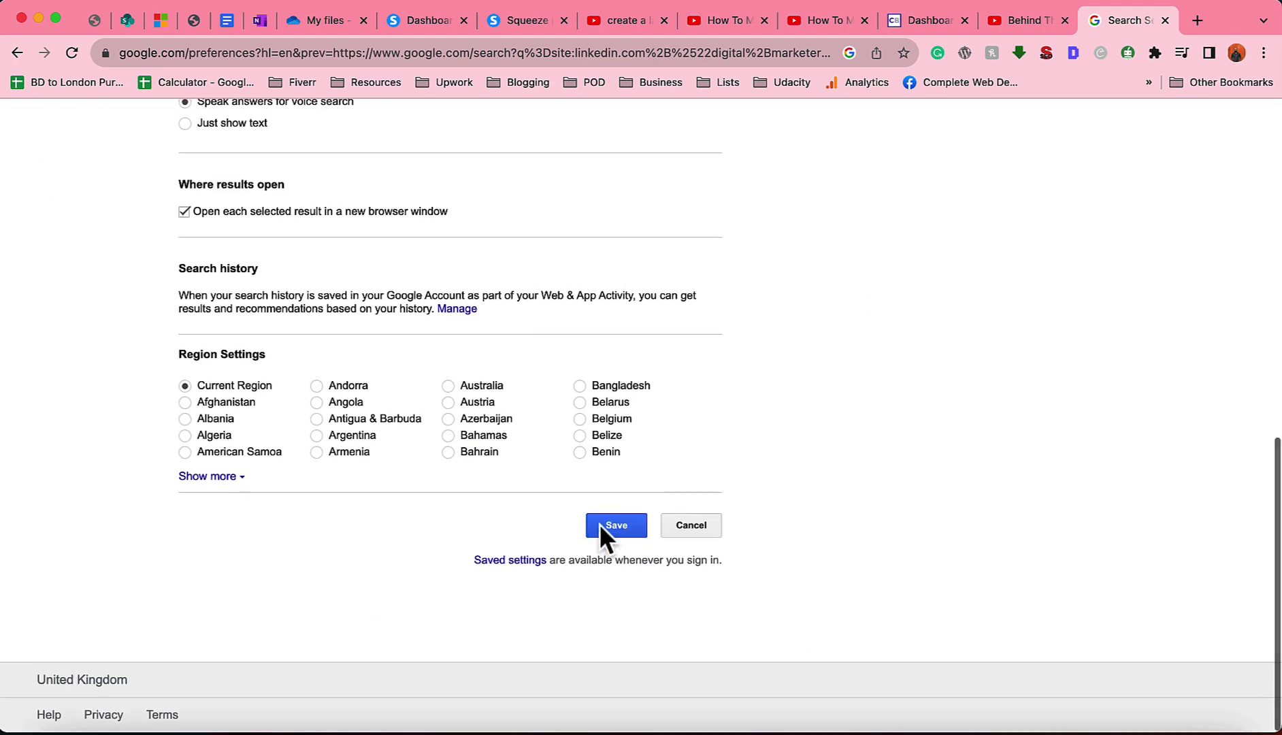
click(611, 532)
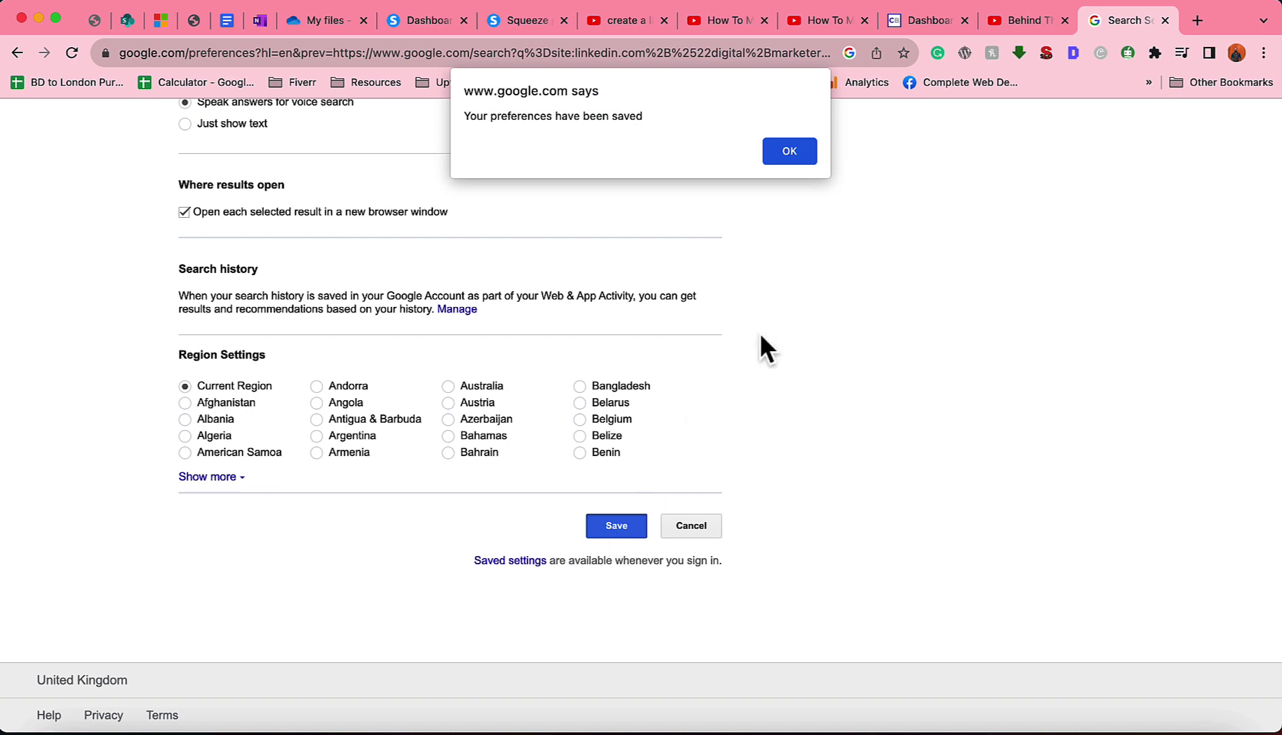
click(795, 160)
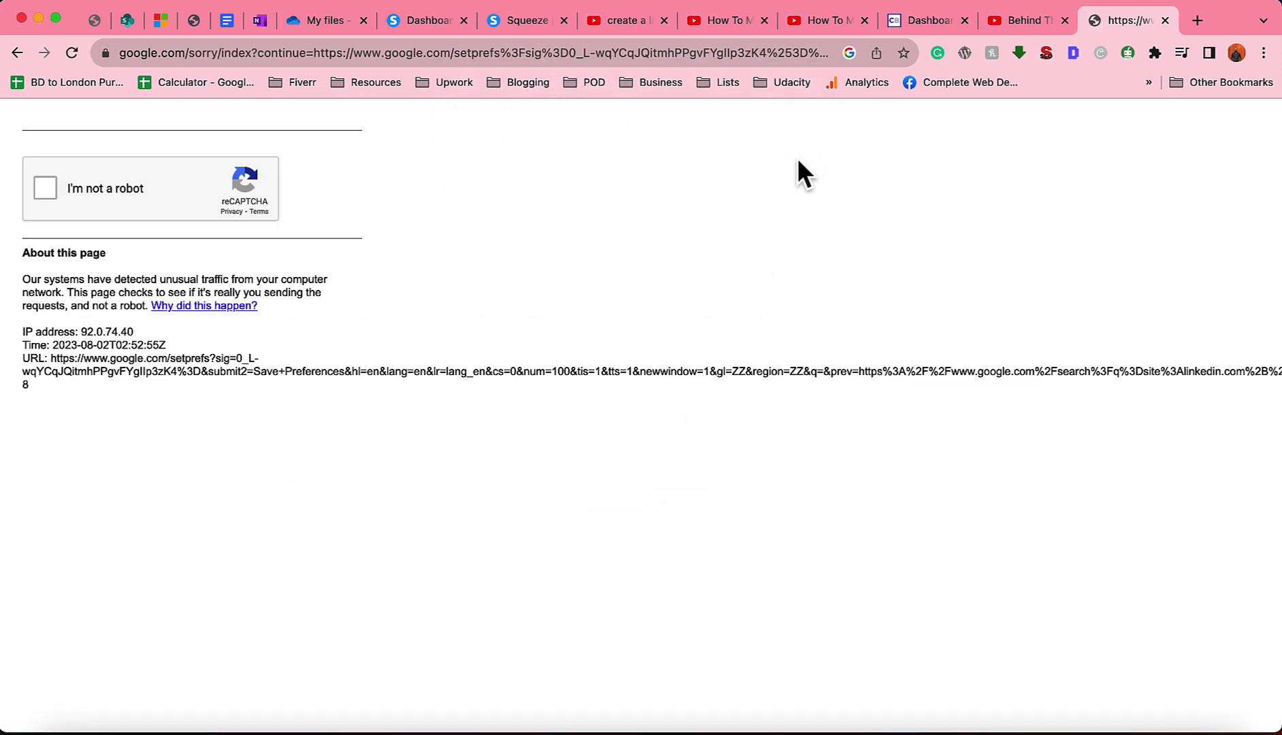
click(114, 189)
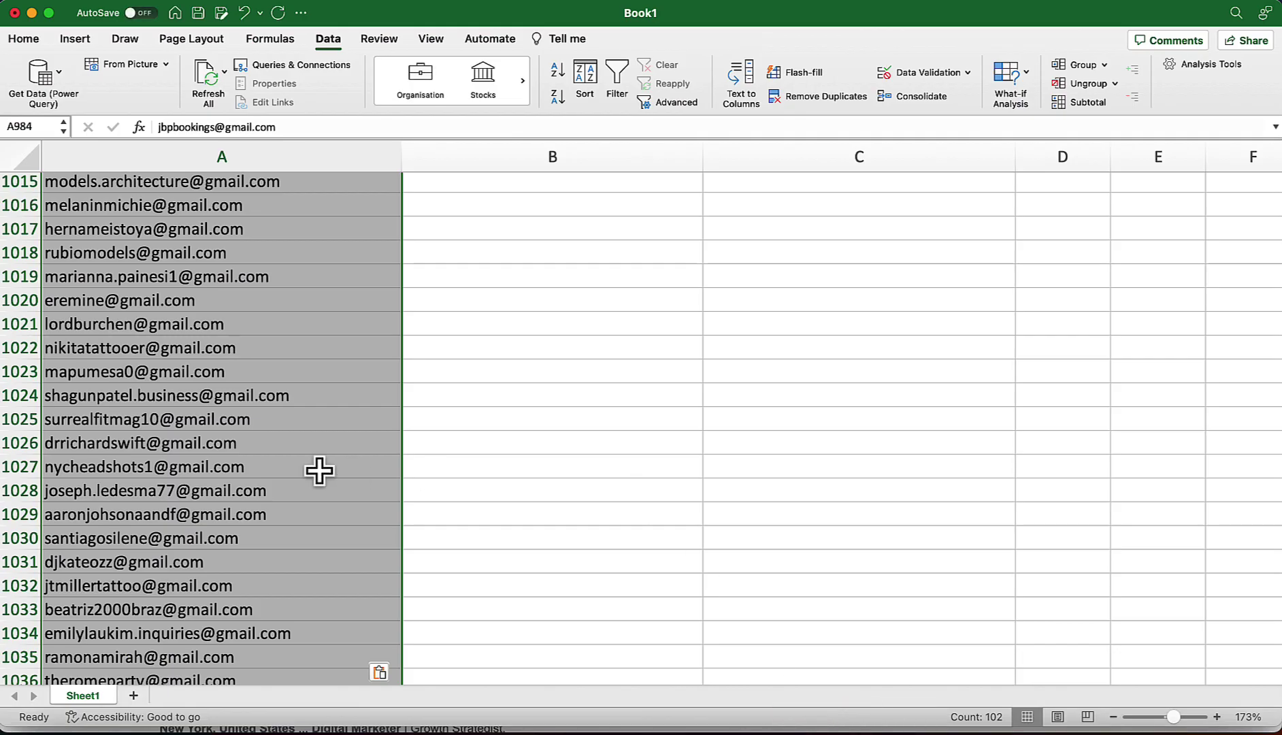
scroll(318, 470, down, 20)
scroll(319, 471, up, 6)
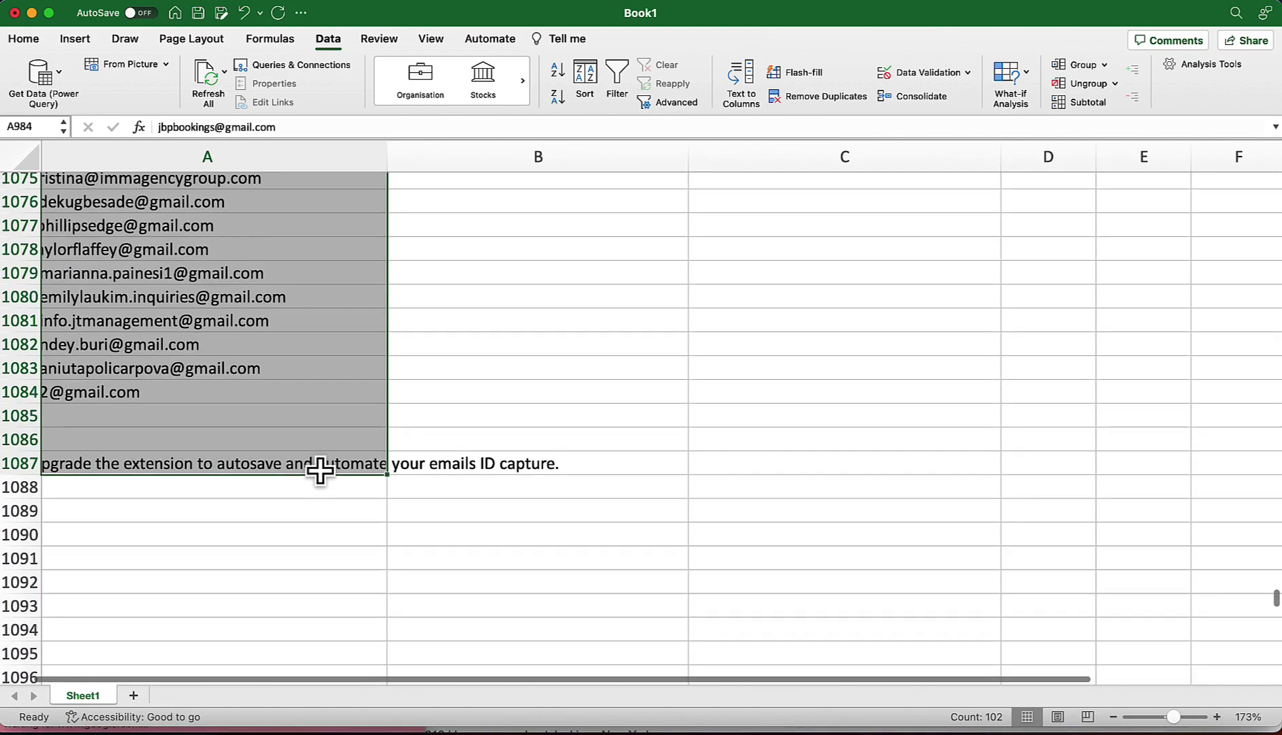
click(203, 408)
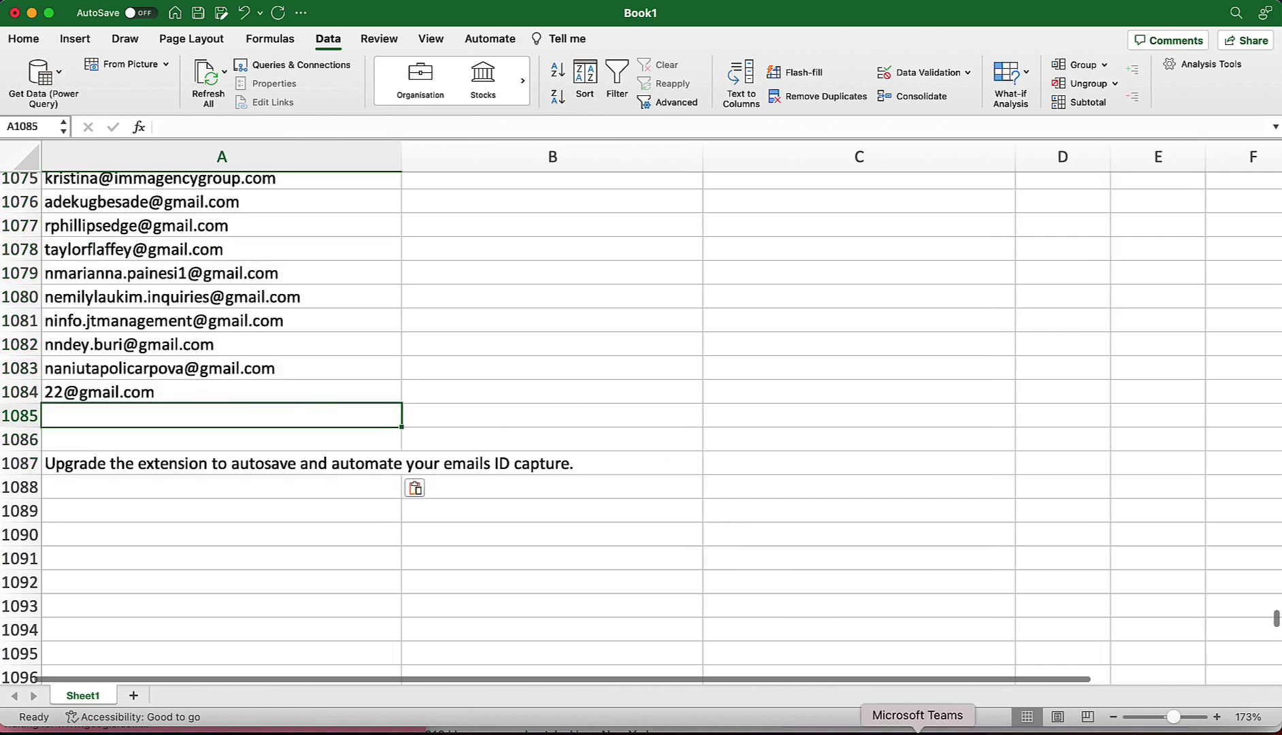
click(831, 732)
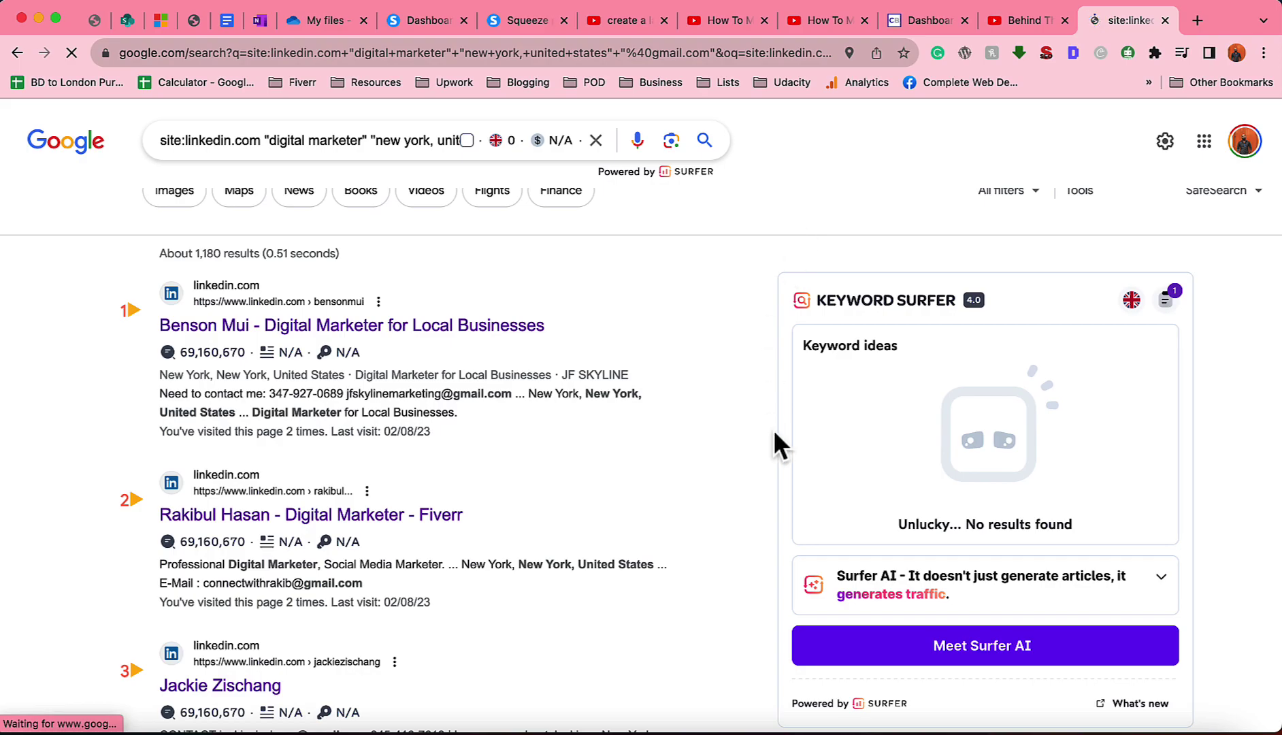
- Scroll the ~1,180 LinkedIn results and highlight the Gmail address in the first result's snippet
scroll(774, 433, down, 20)
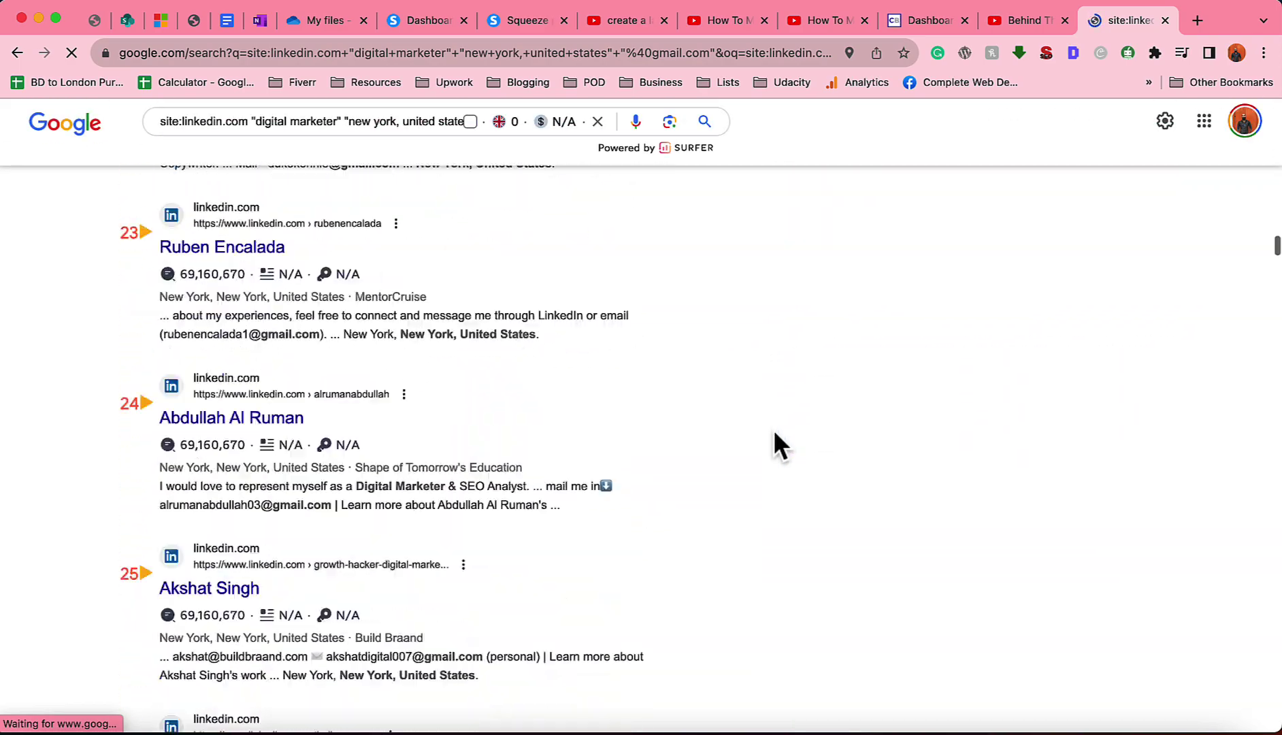
scroll(723, 581, down, 20)
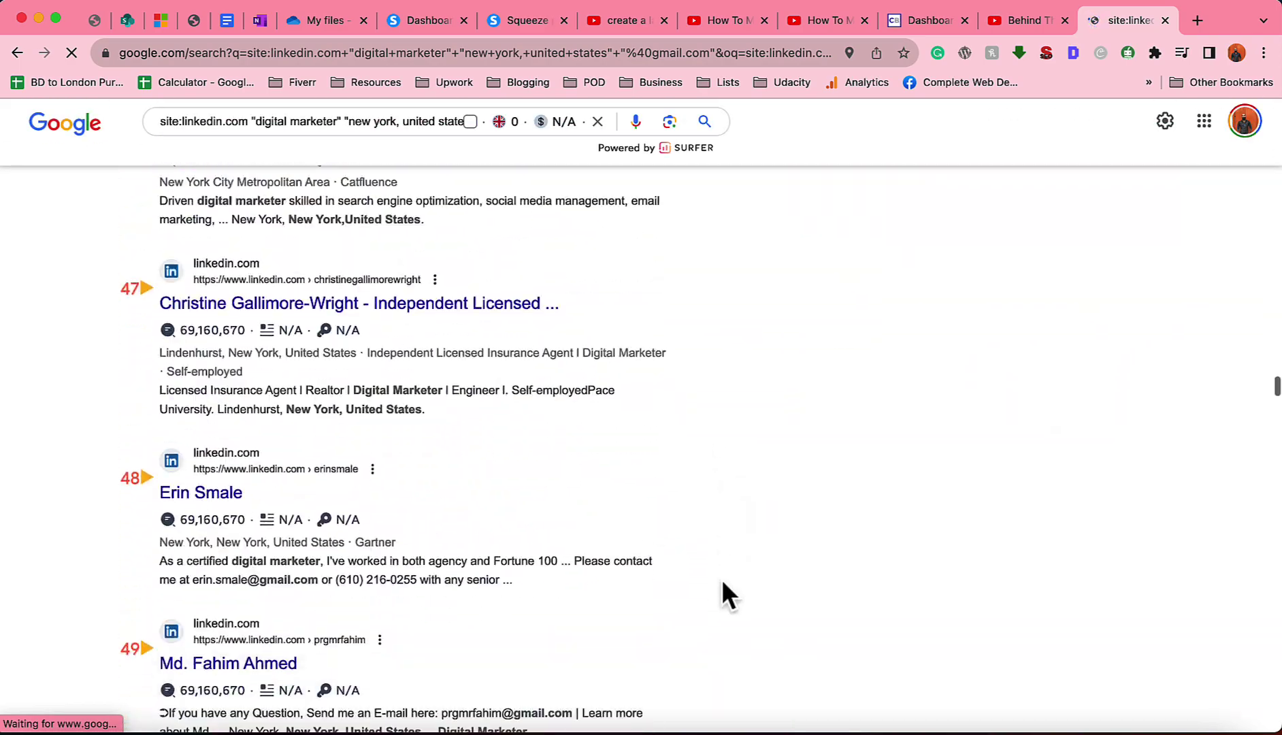
scroll(723, 583, down, 10)
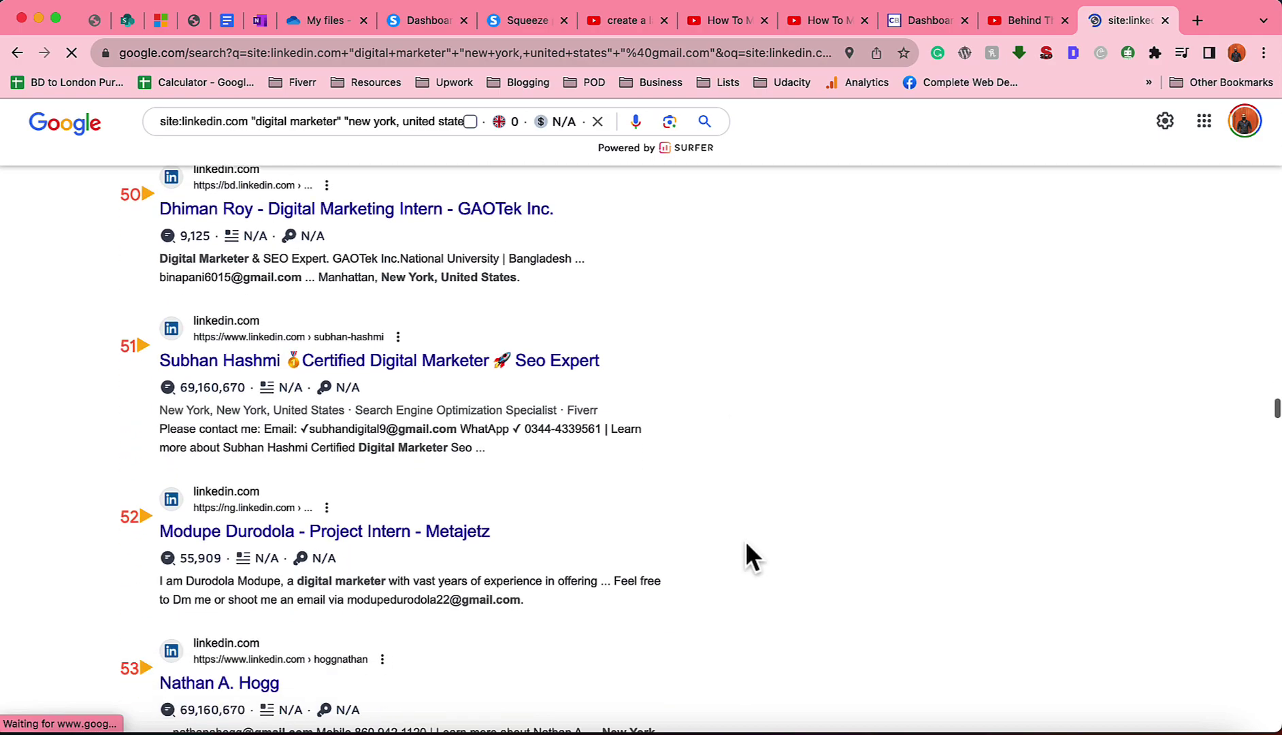
scroll(767, 351, up, 20)
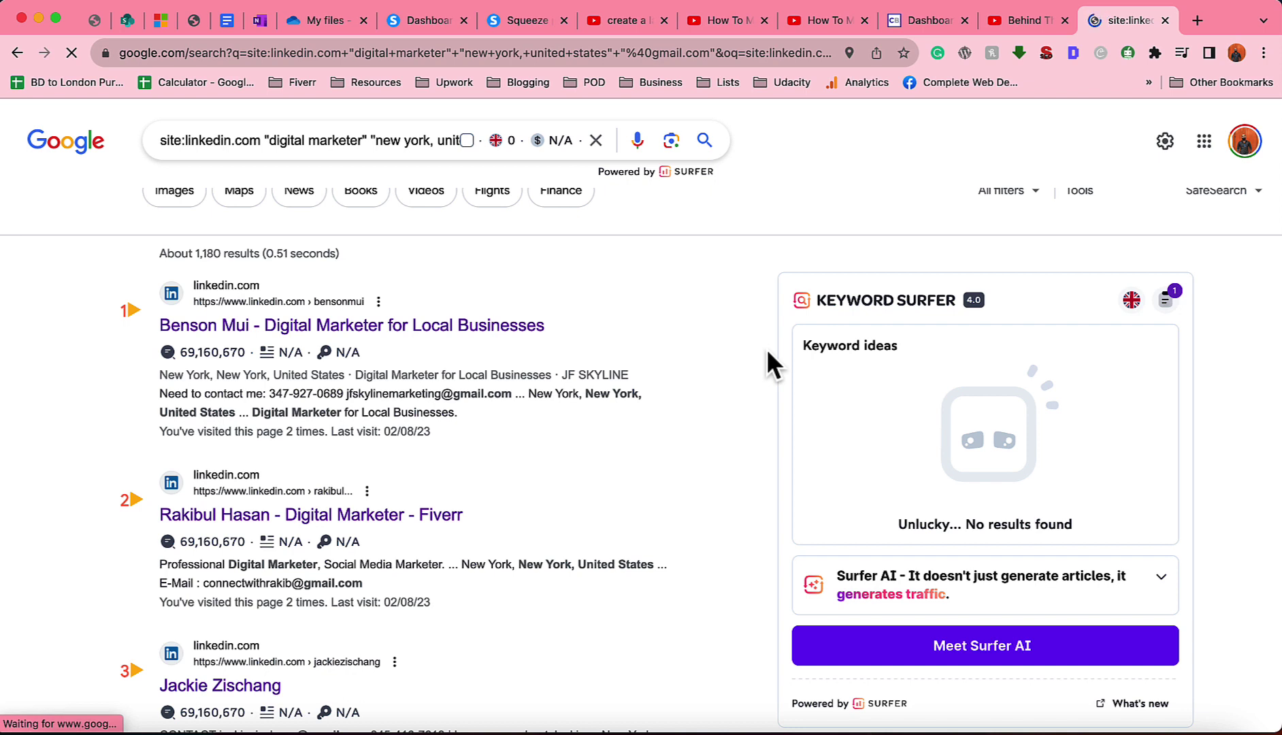
drag(346, 395, 481, 394)
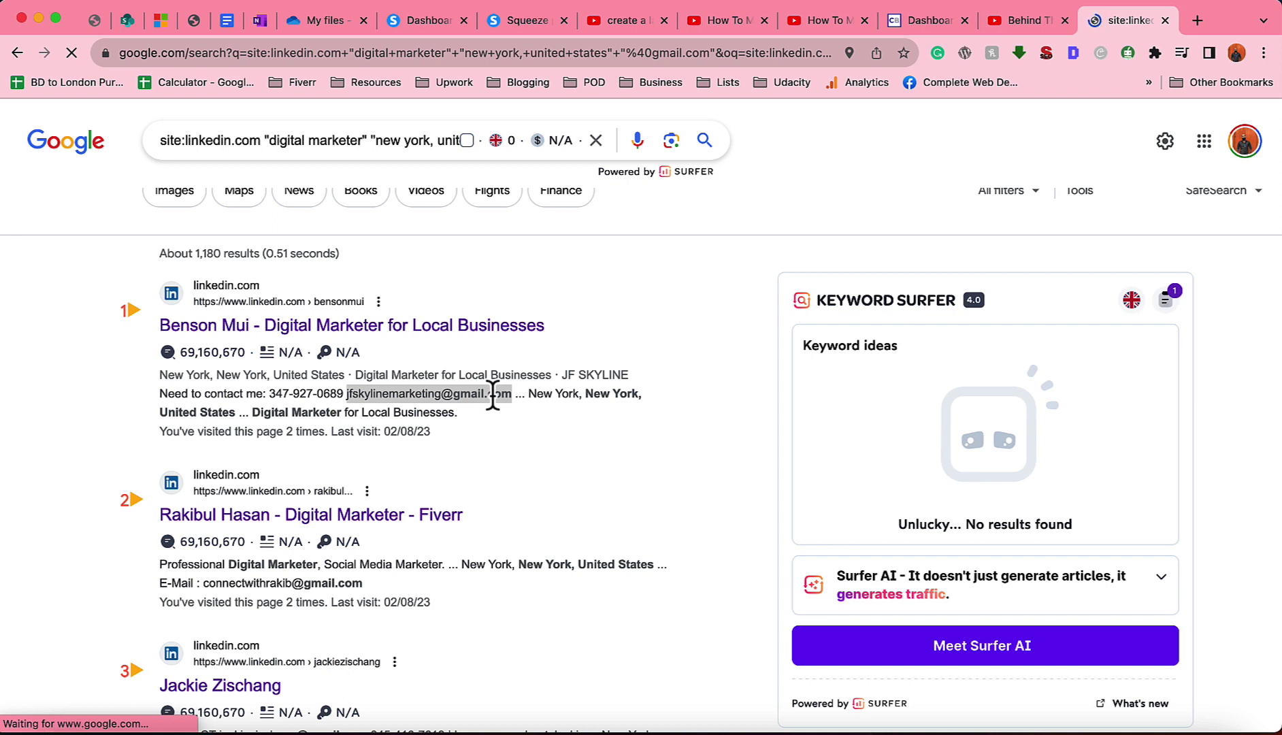
click(663, 362)
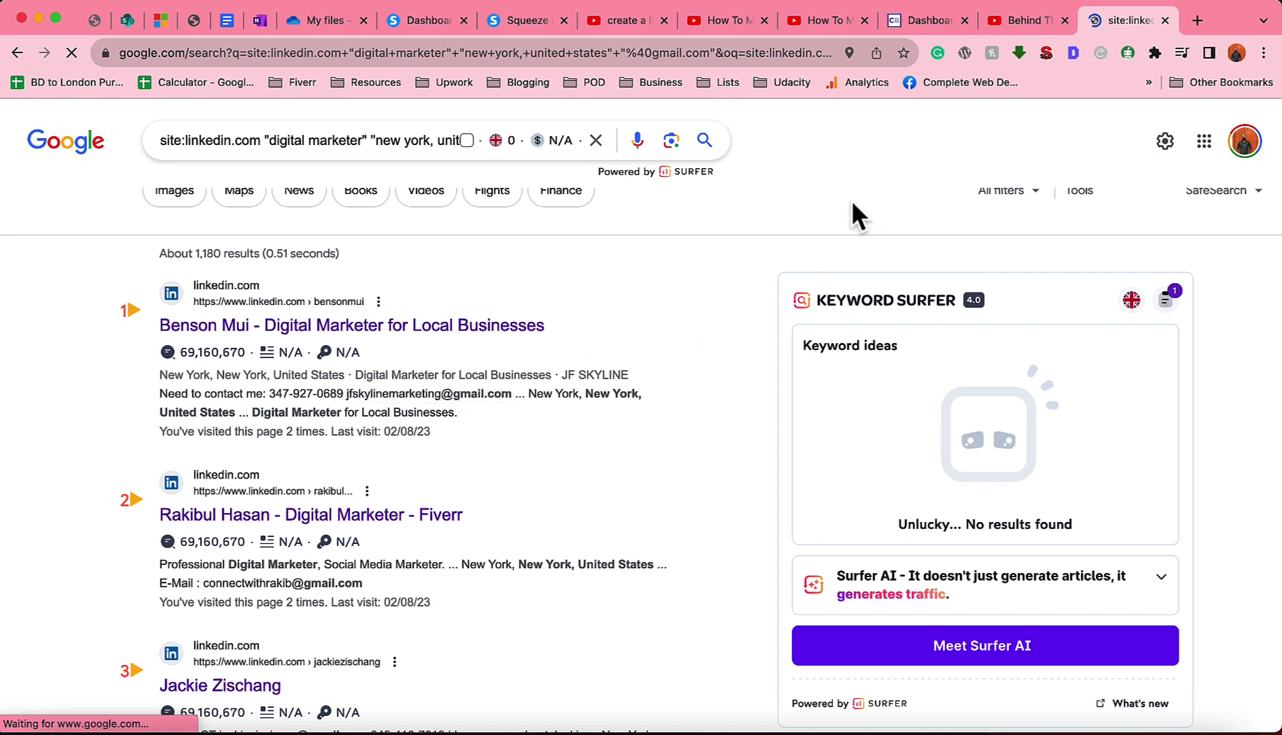
- Search Google for "email ext" in a new tab
click(1197, 21)
text(em)
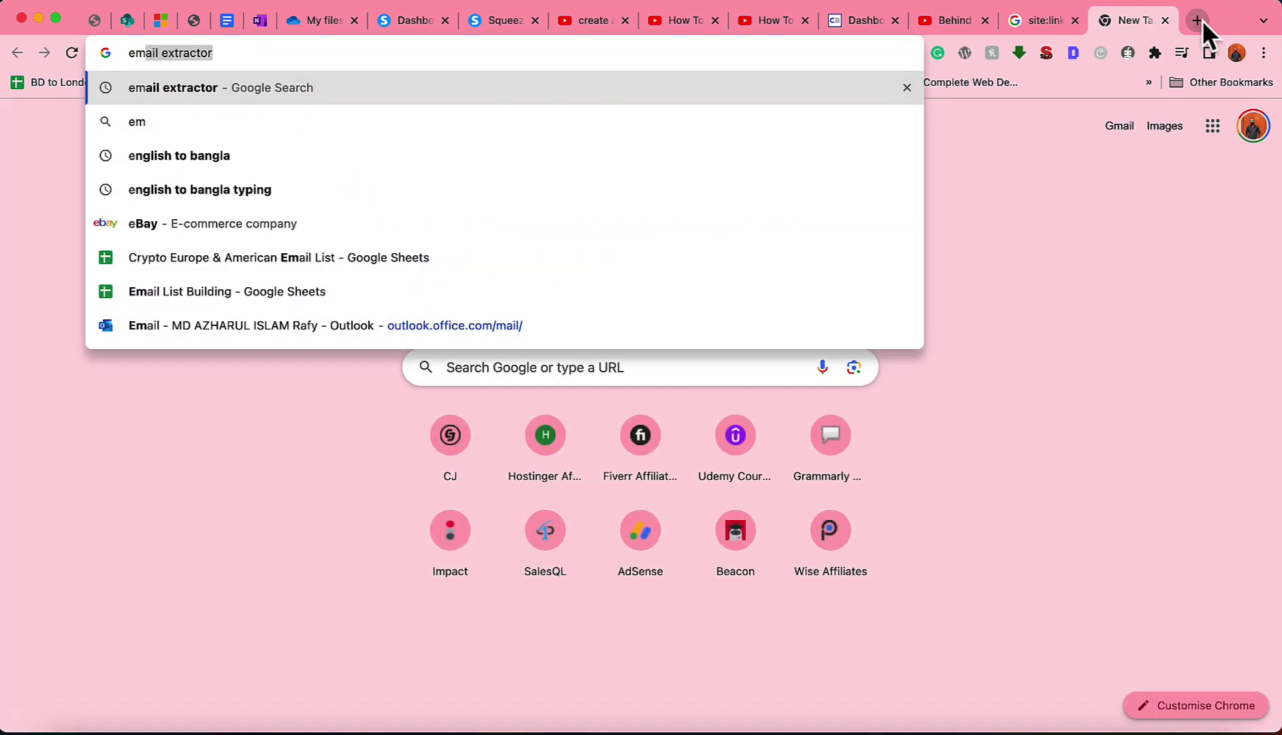
text(ail ext)
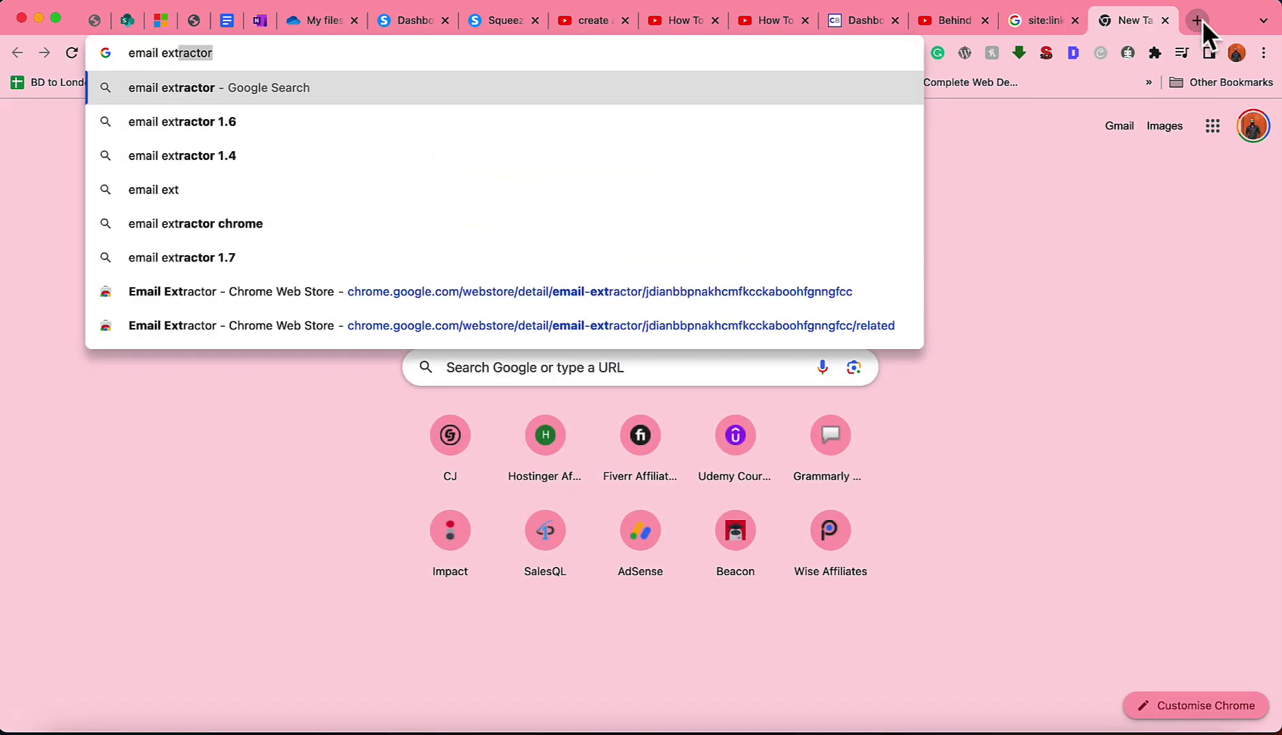
key(Return)
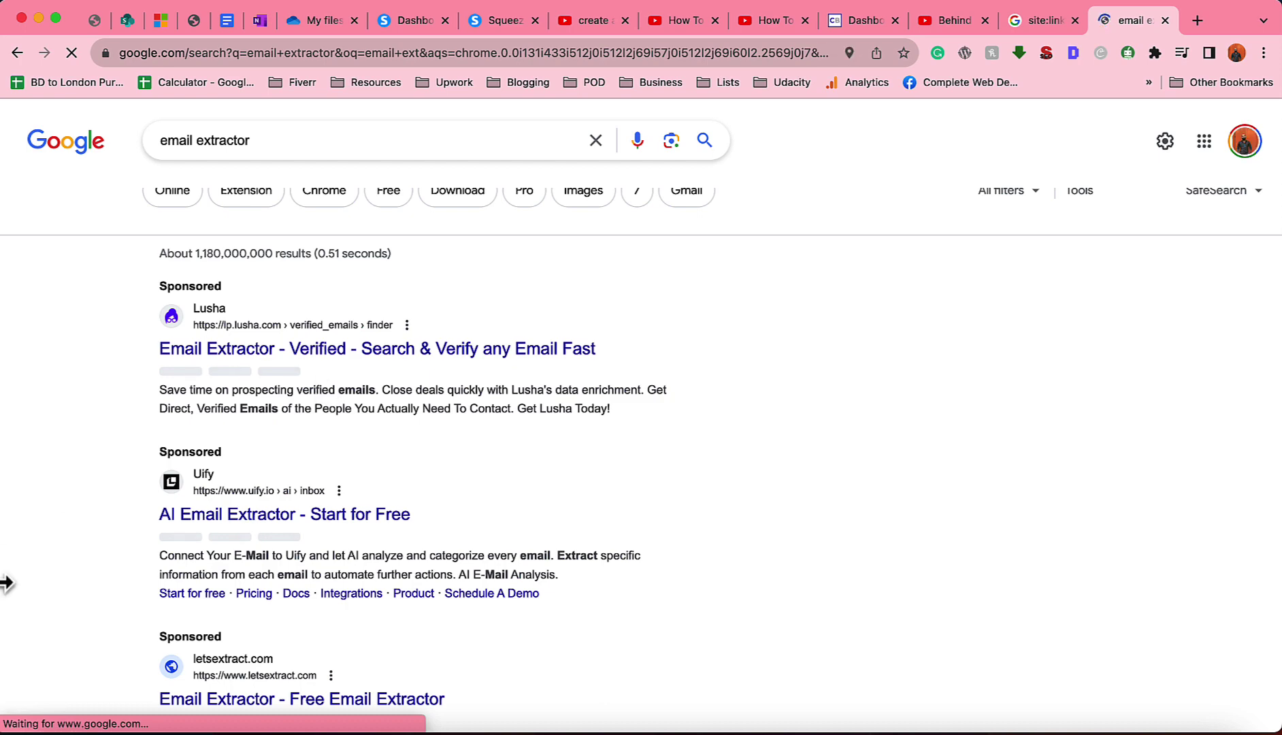
scroll(189, 495, down, 5)
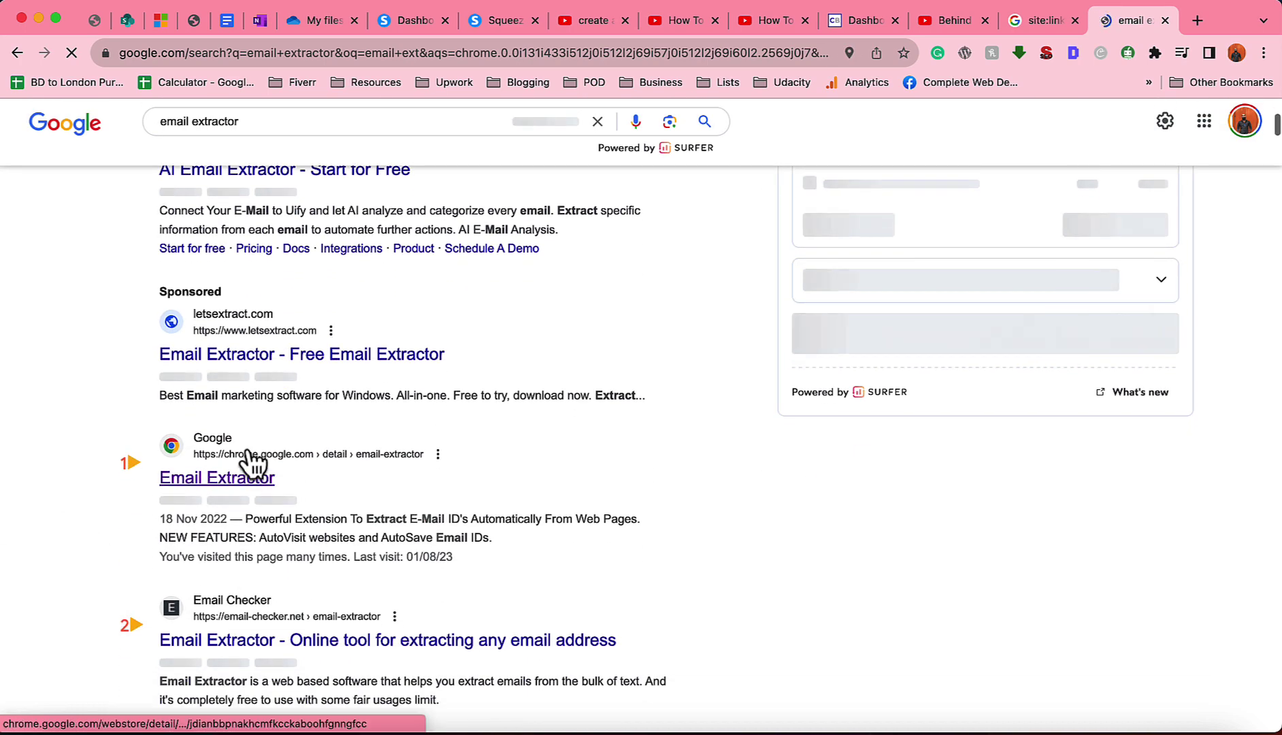
- Add the Email Extractor extension from the Chrome Web Store, then close its help and store tabs
click(249, 456)
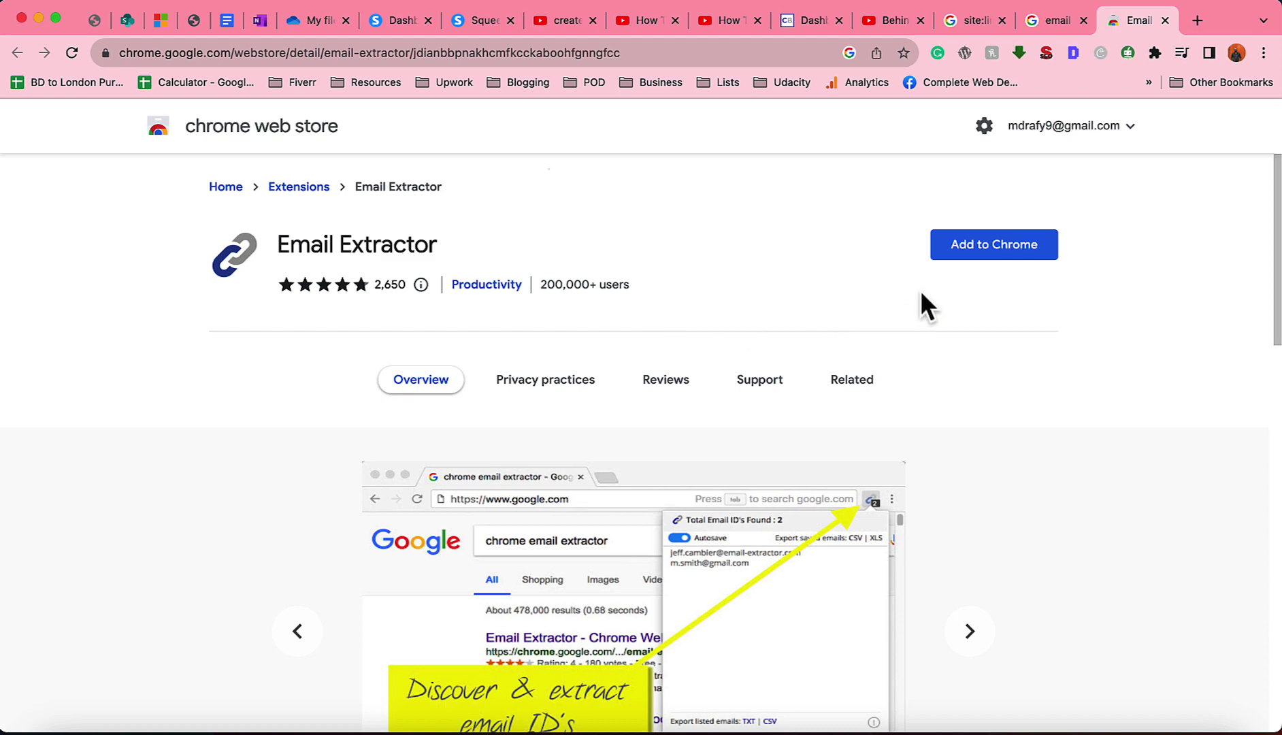
click(988, 250)
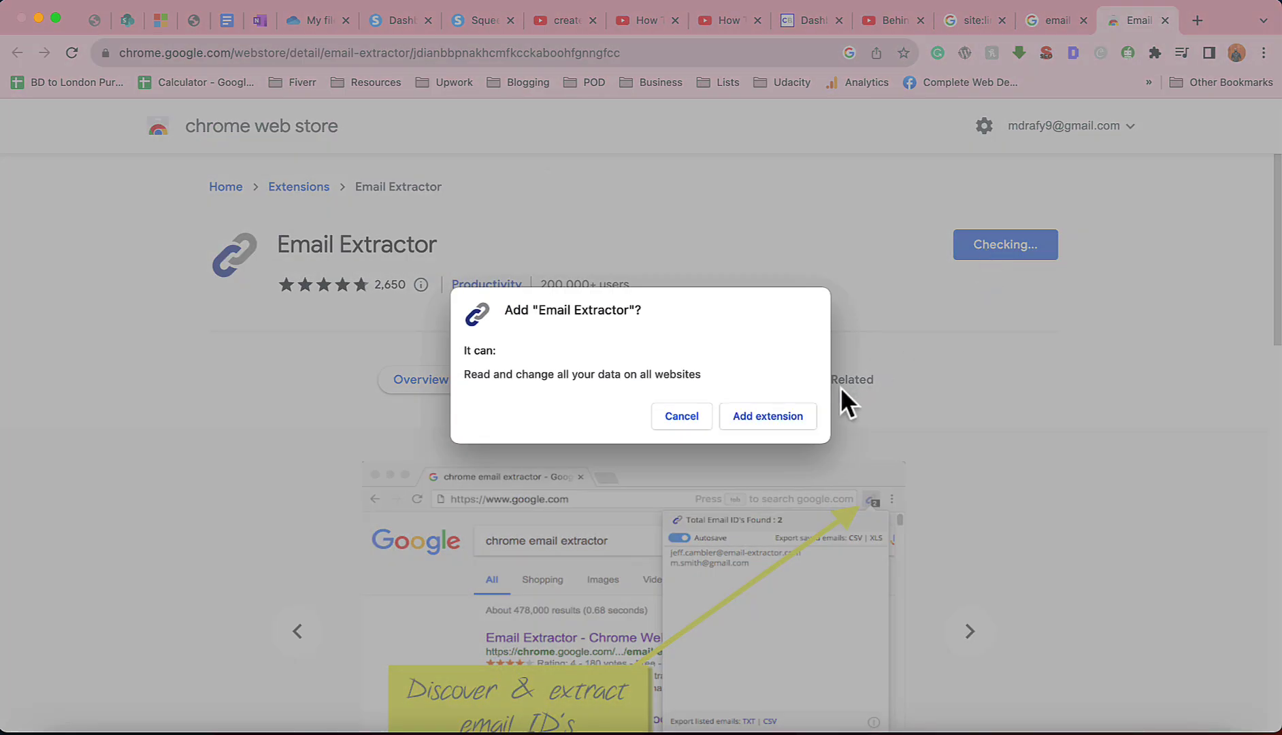
click(803, 417)
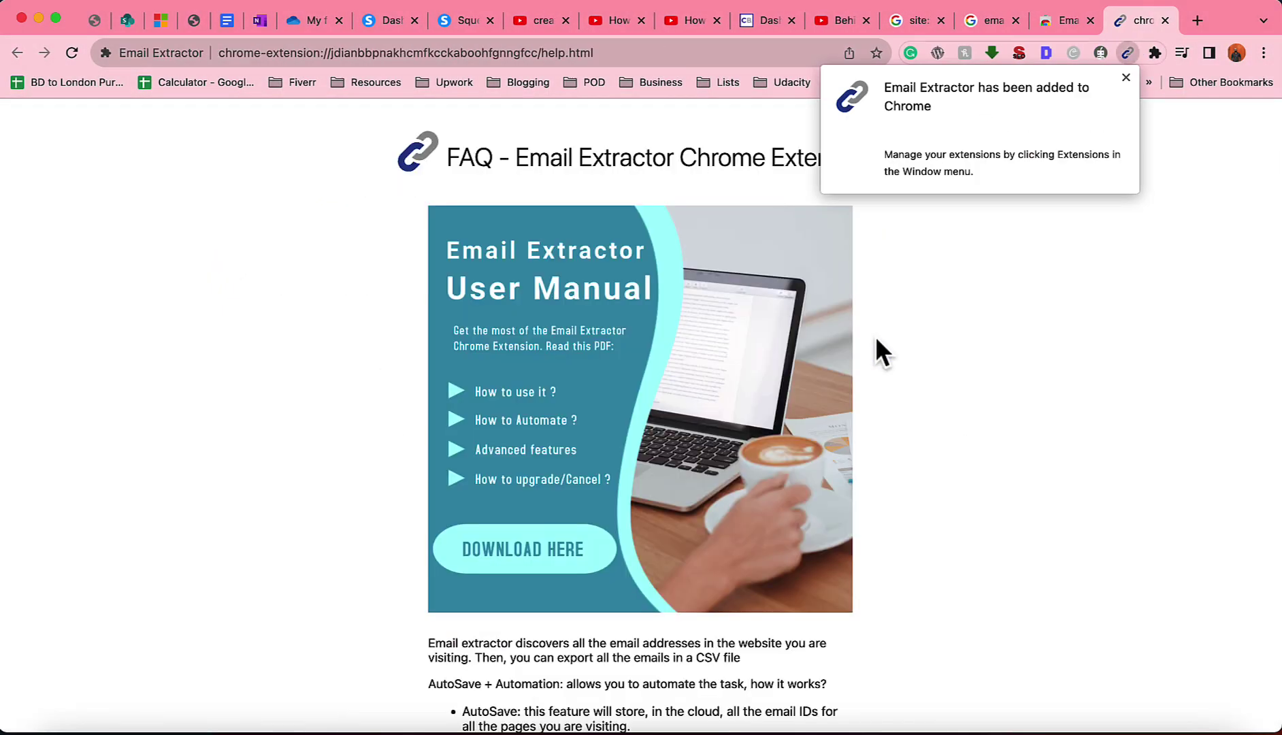
click(1166, 19)
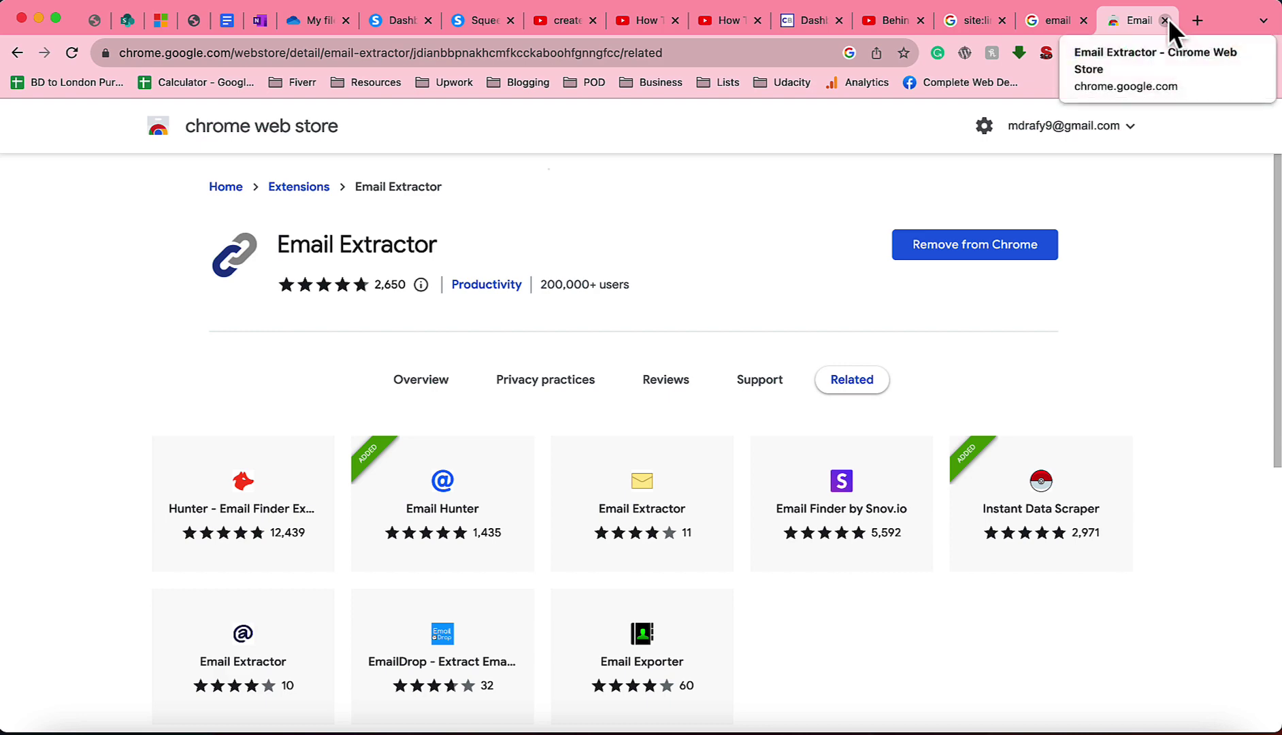
click(1166, 20)
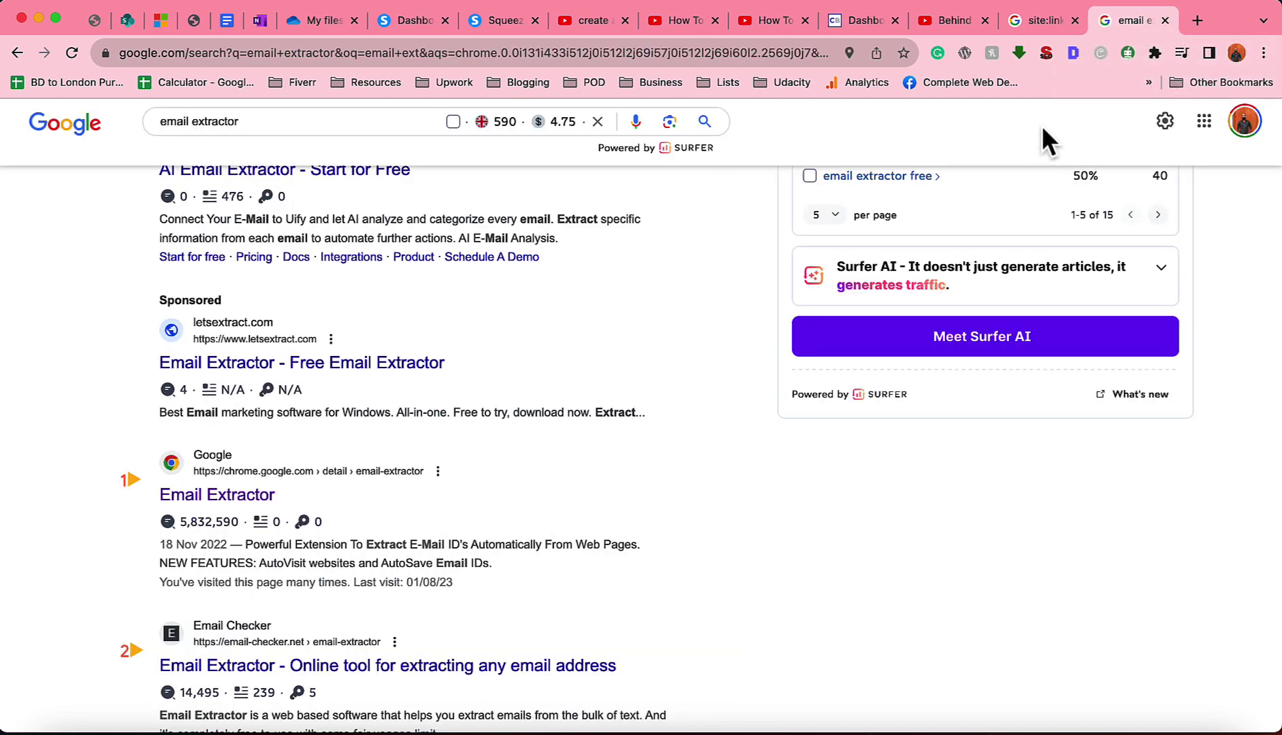
- Close the extractor search tab and pin Email Extractor to the toolbar
scroll(715, 304, up, 5)
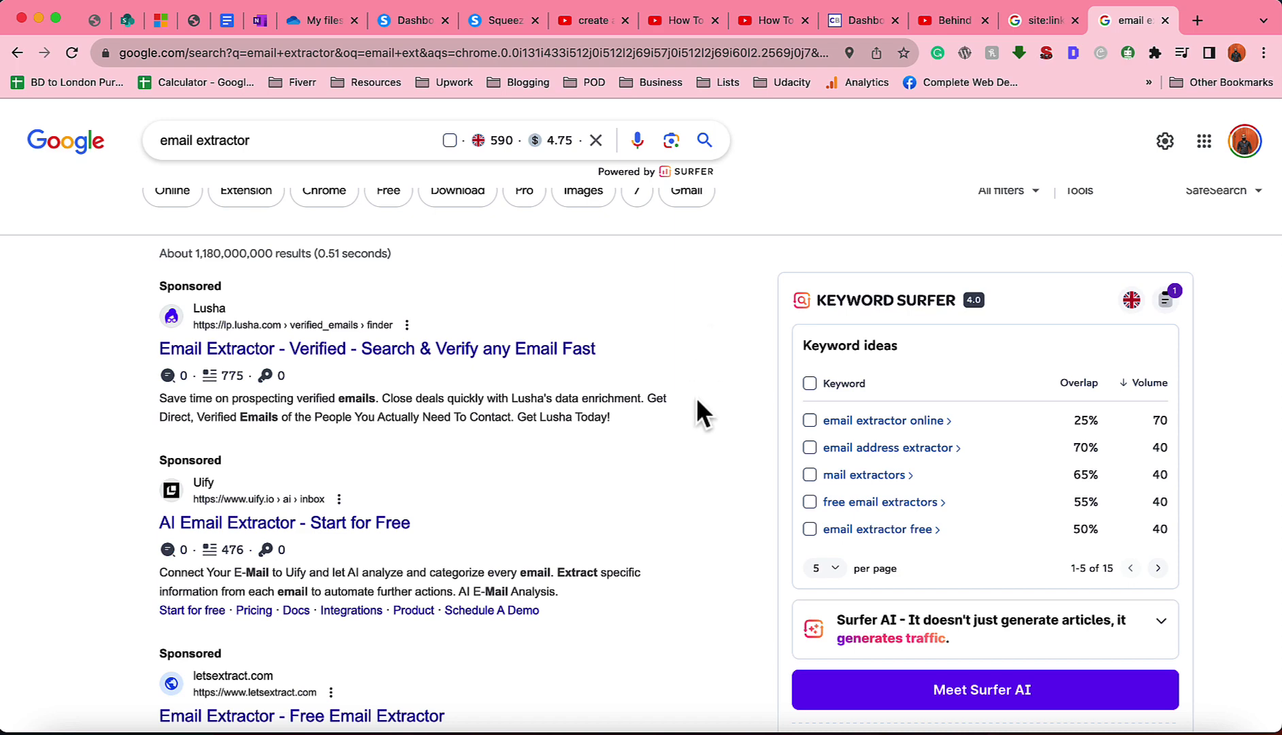
click(1165, 20)
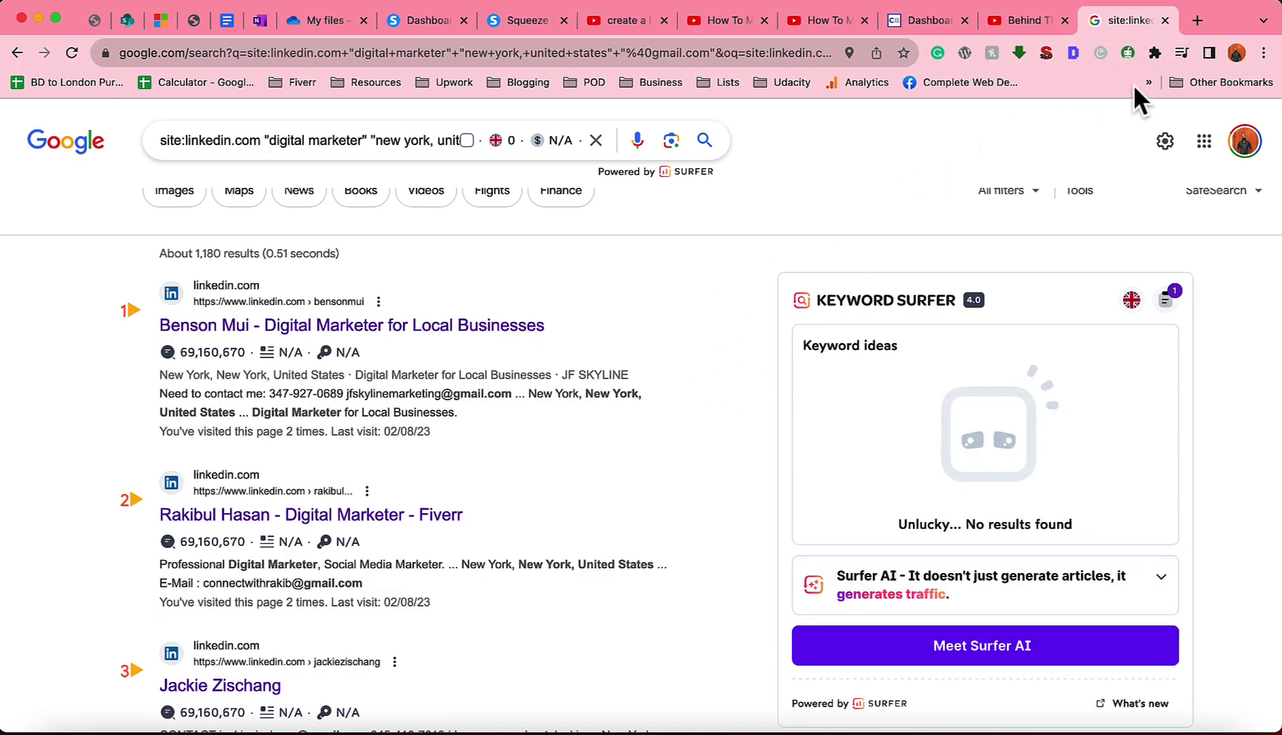
click(1155, 53)
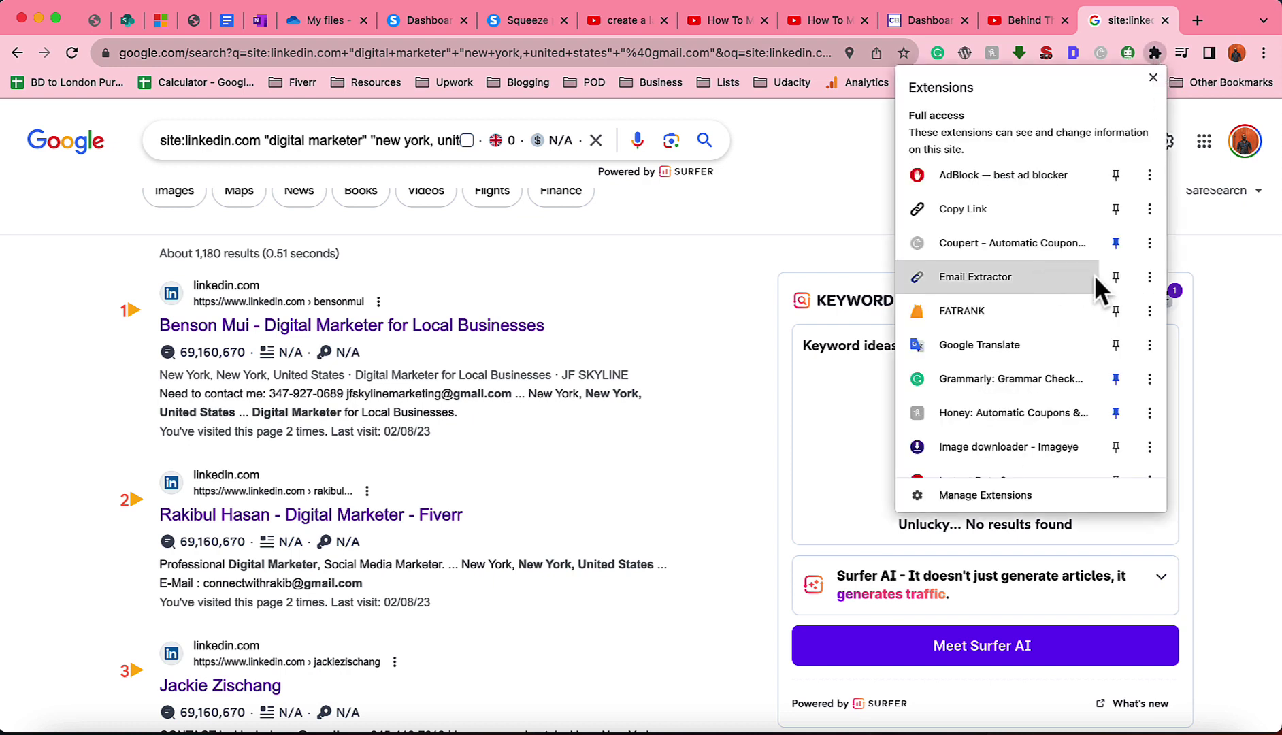
click(1115, 276)
click(745, 247)
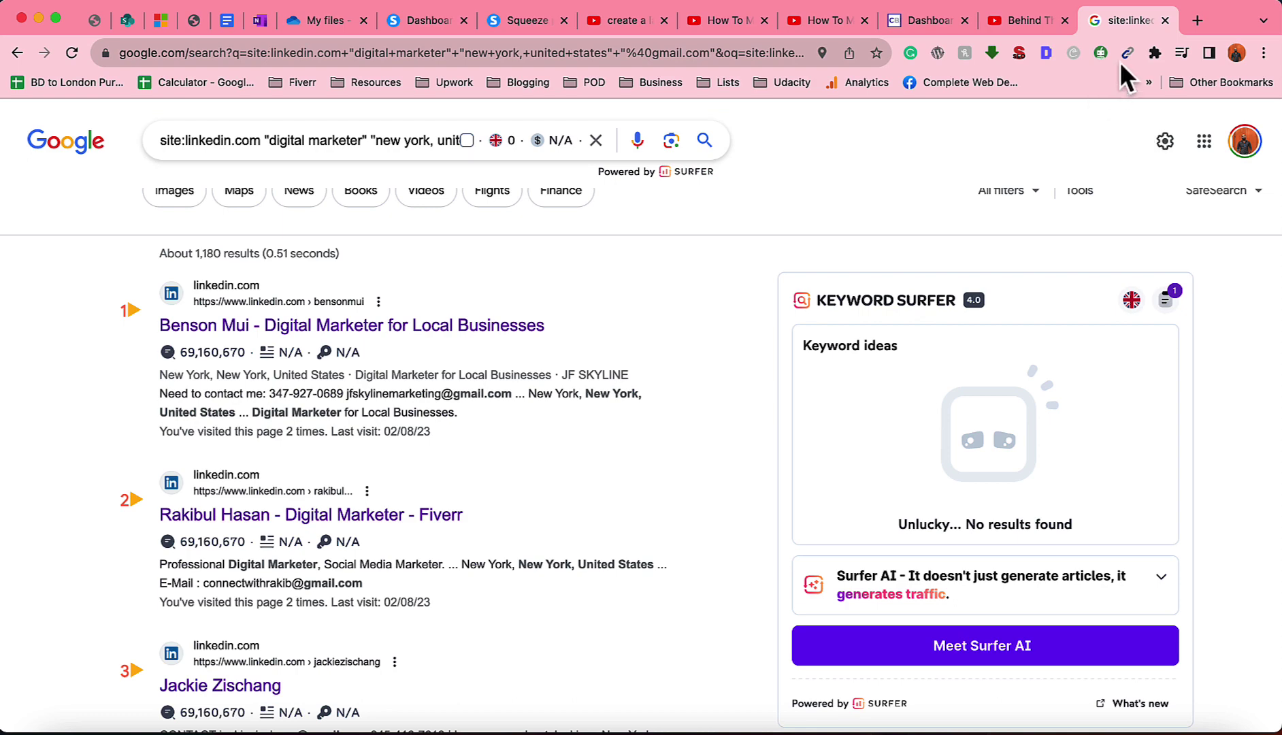
- Re-run the LinkedIn Gmail search and extract its 101 email addresses with Email Extractor
click(719, 145)
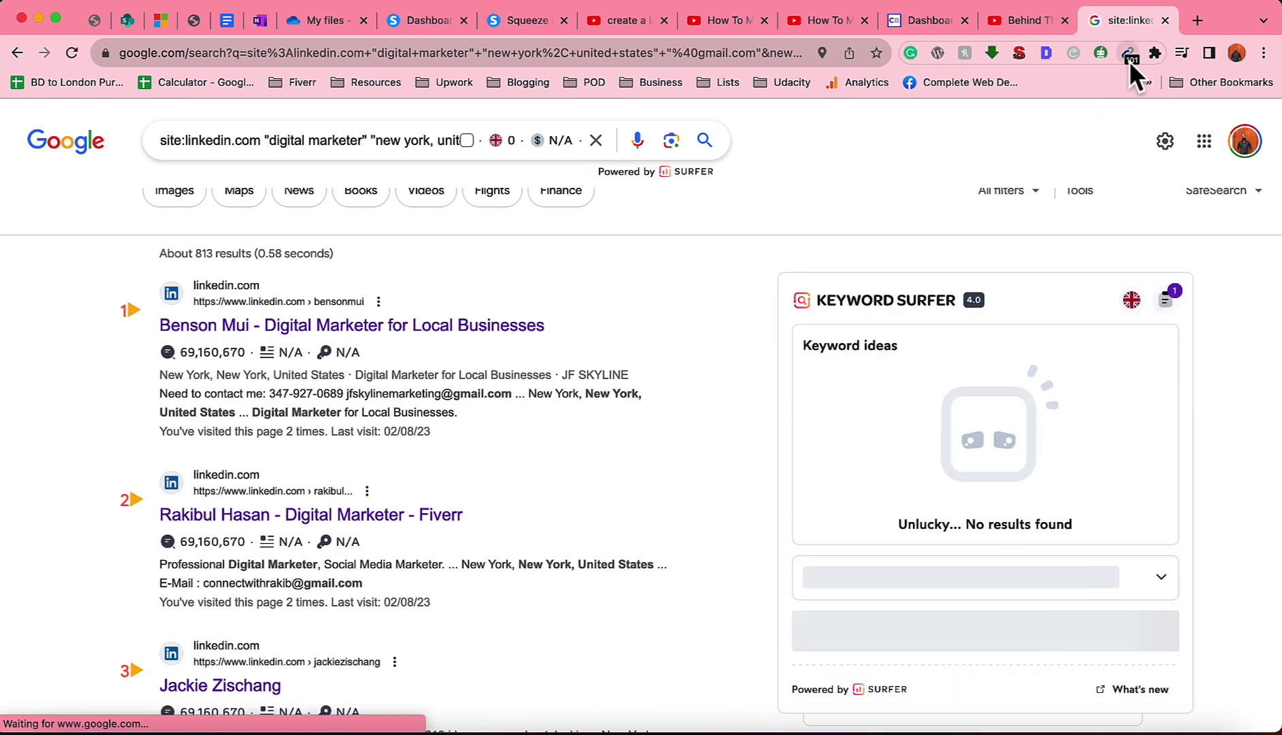
click(1128, 54)
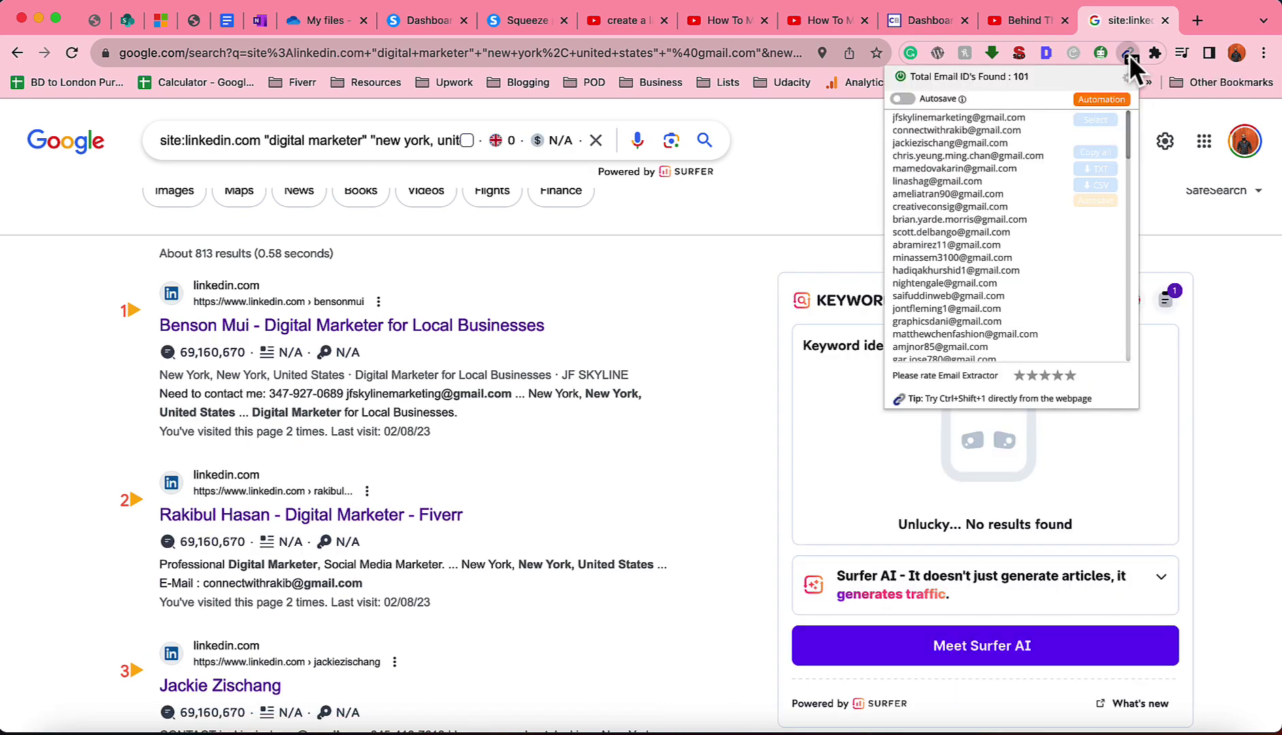
scroll(951, 272, down, 15)
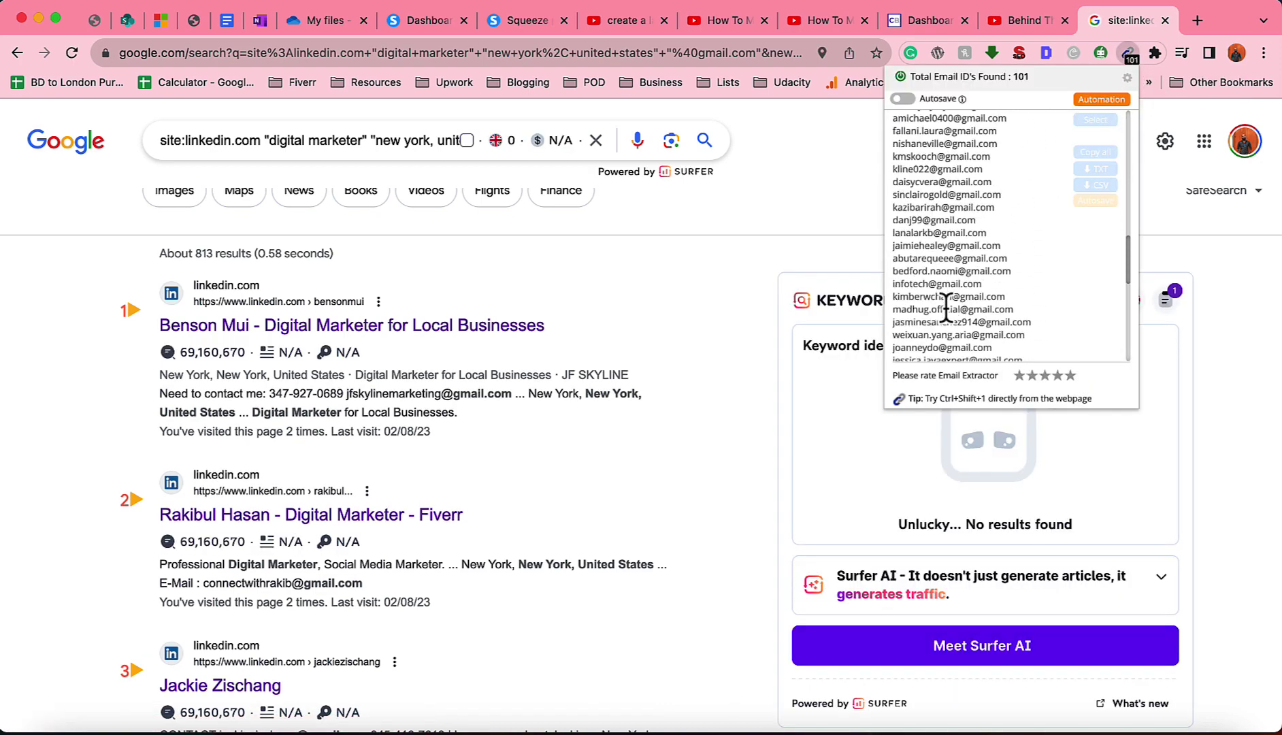
scroll(972, 222, up, 15)
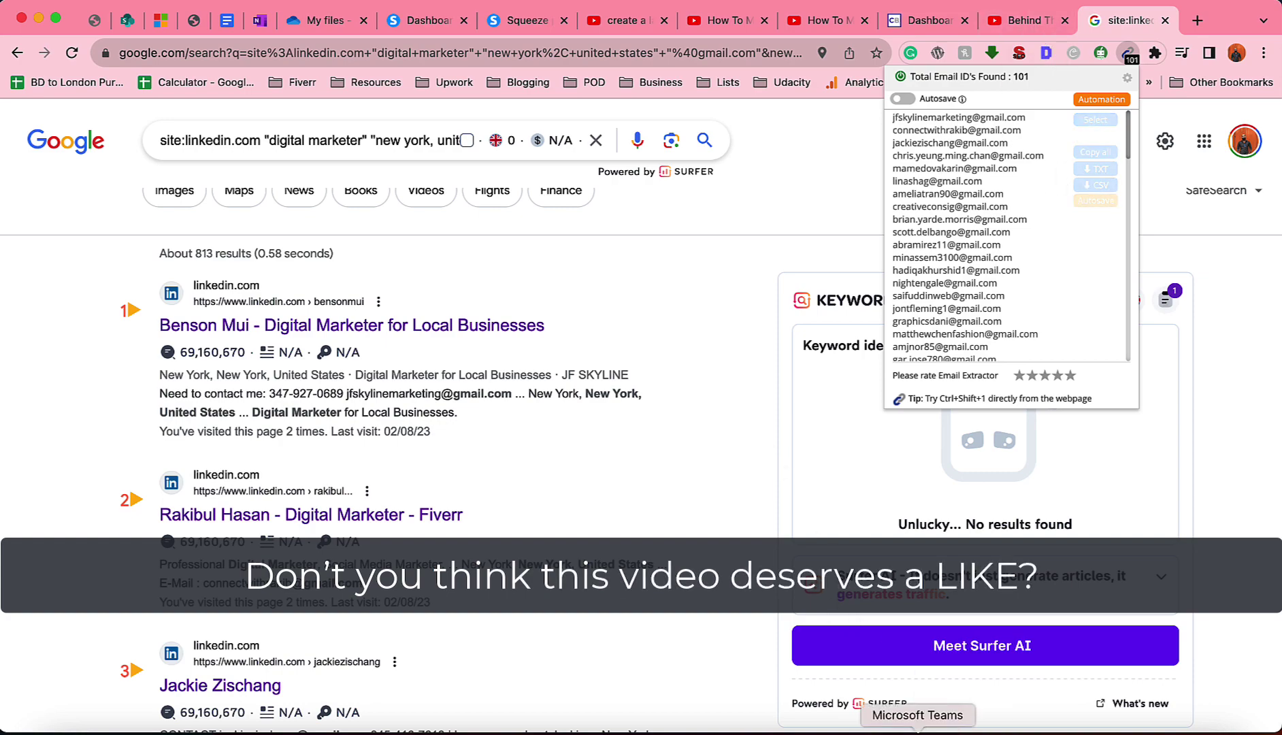
click(858, 725)
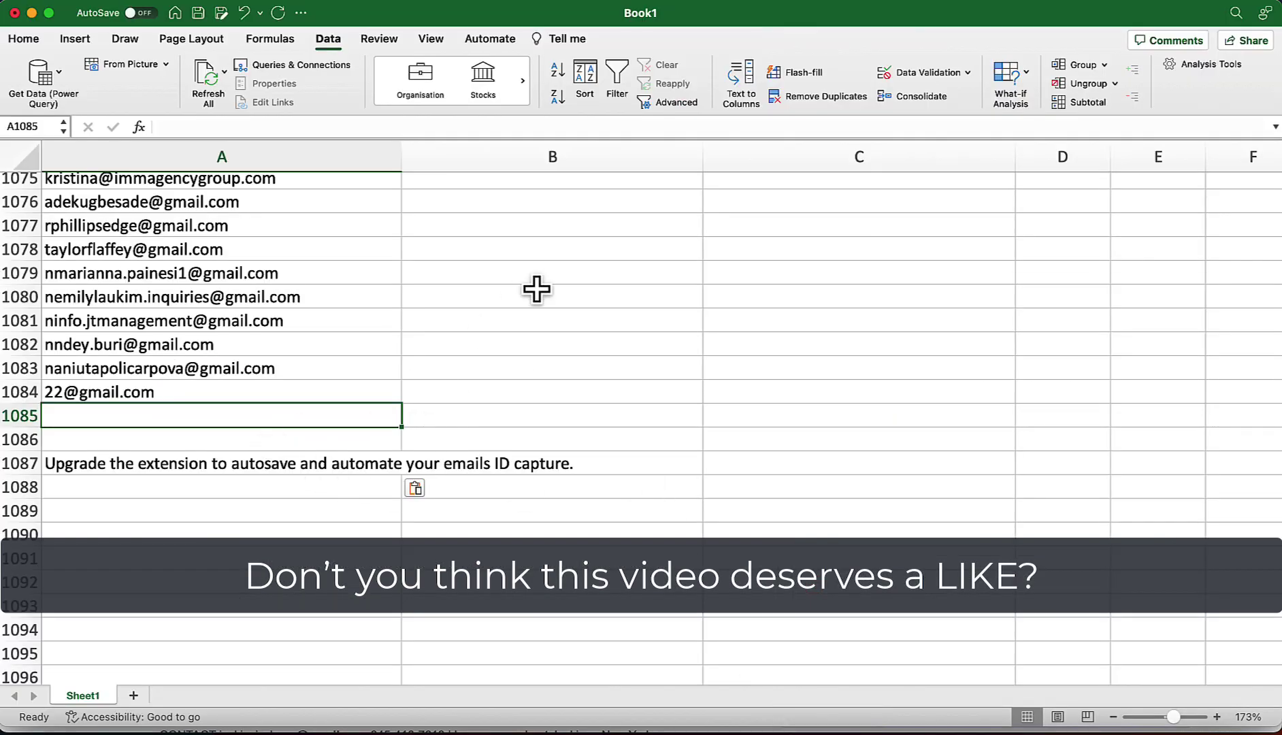
- Paste the extracted emails into column A of a new sheet, widen the column, and rename the sheet 'Digital marketing'
scroll(535, 289, up, 15)
scroll(131, 519, right, 1)
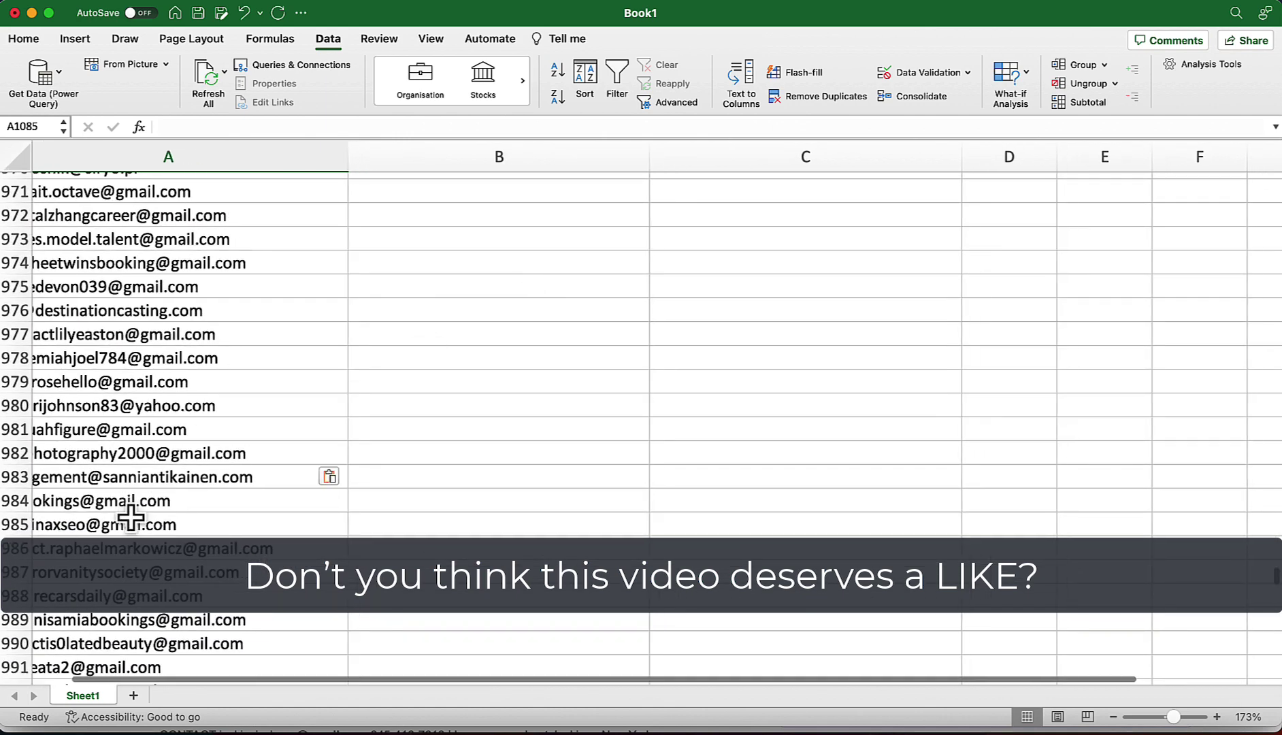
click(133, 694)
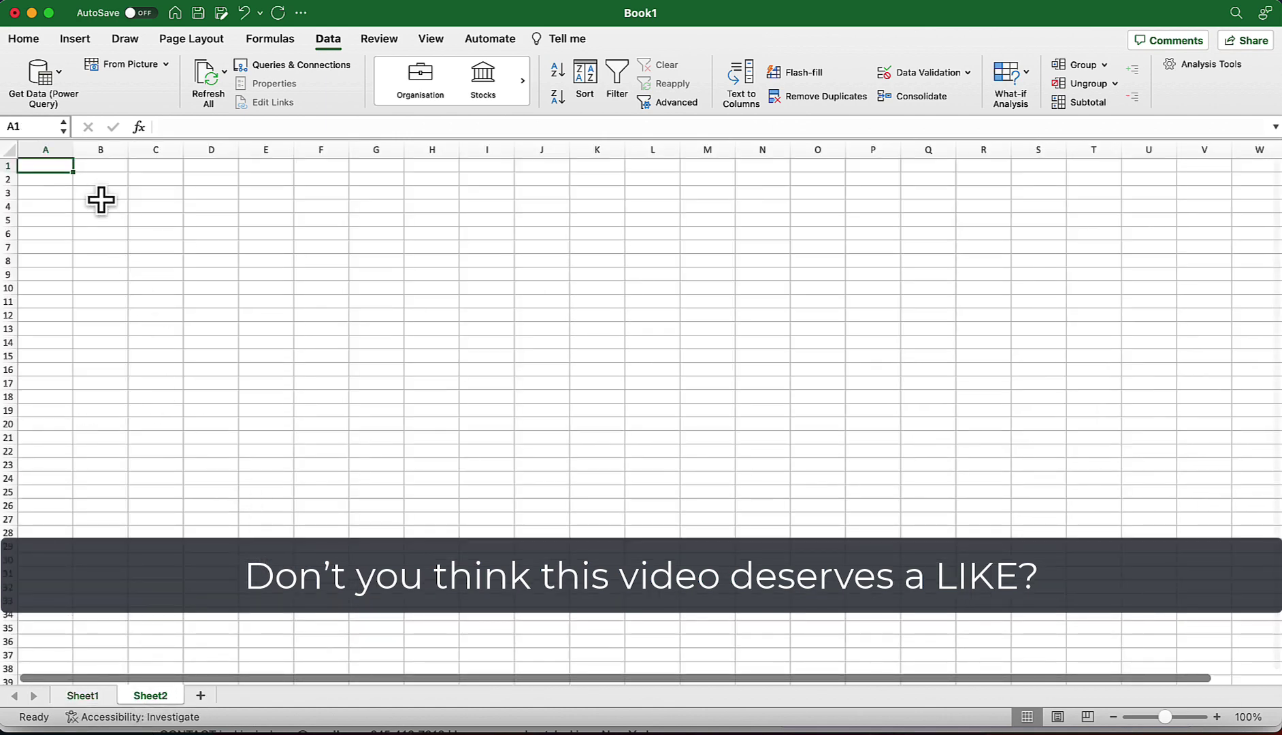
key(super+v)
drag(68, 156, 336, 155)
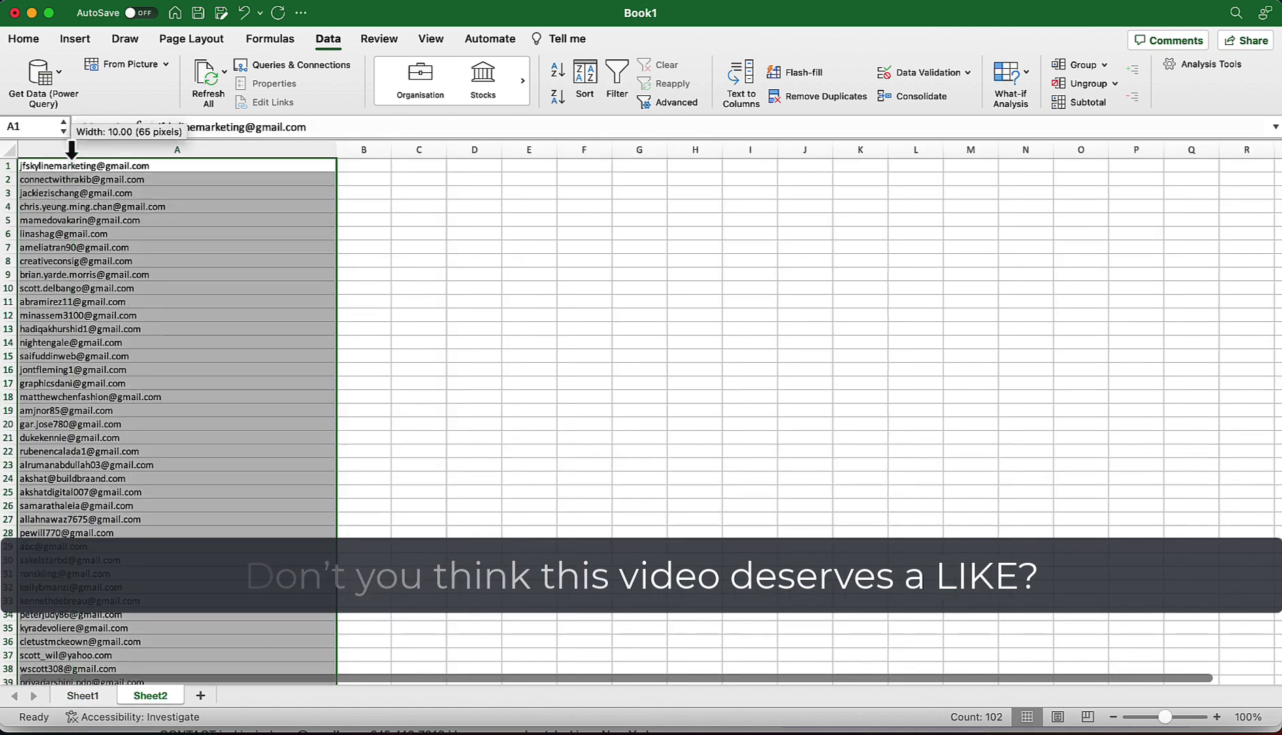
right_click(154, 690)
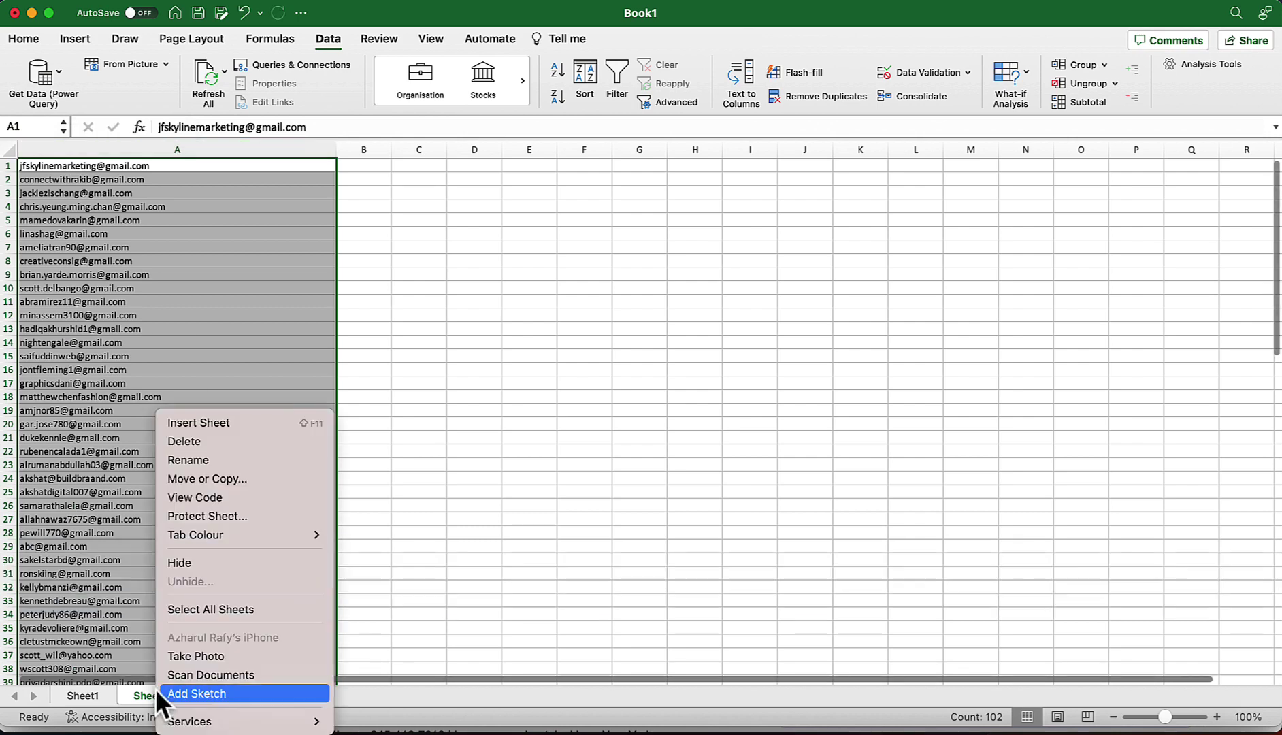
click(192, 459)
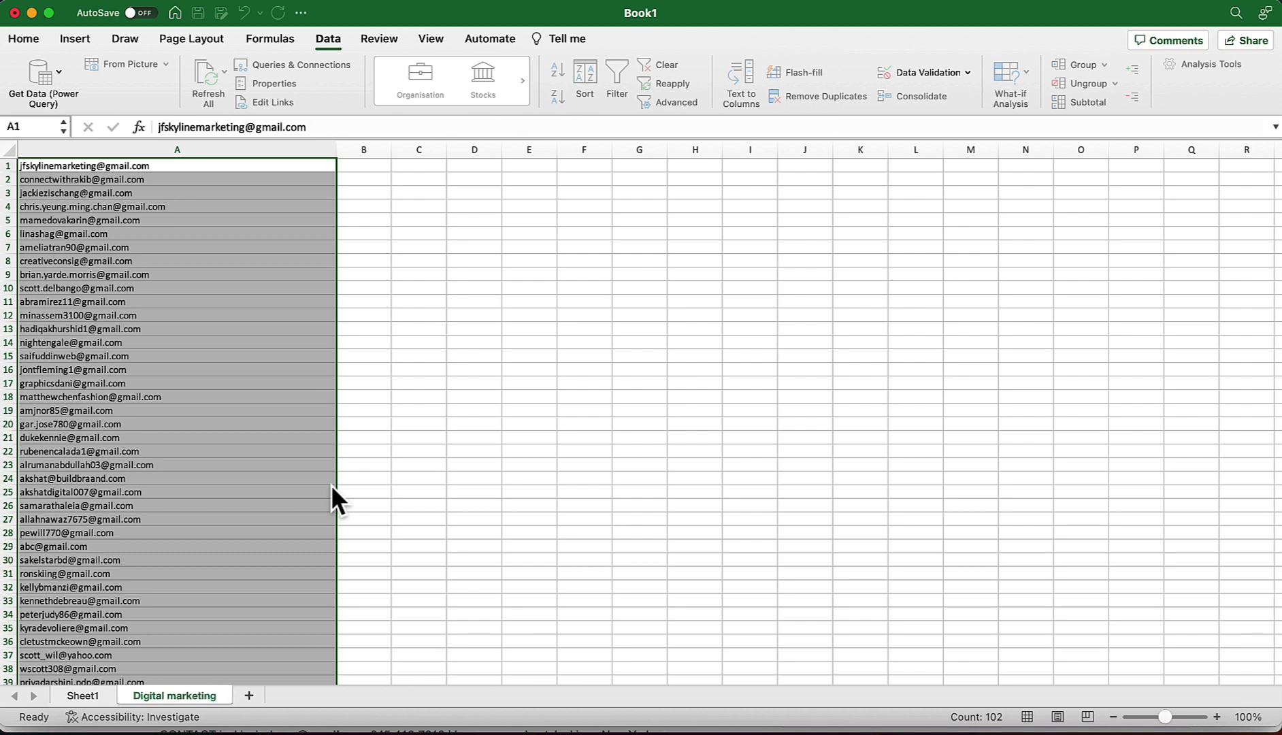
- Inspect the truncated, merged and bare entries in rows 96–101 at the bottom of the list
scroll(281, 485, down, 10)
scroll(283, 485, down, 4)
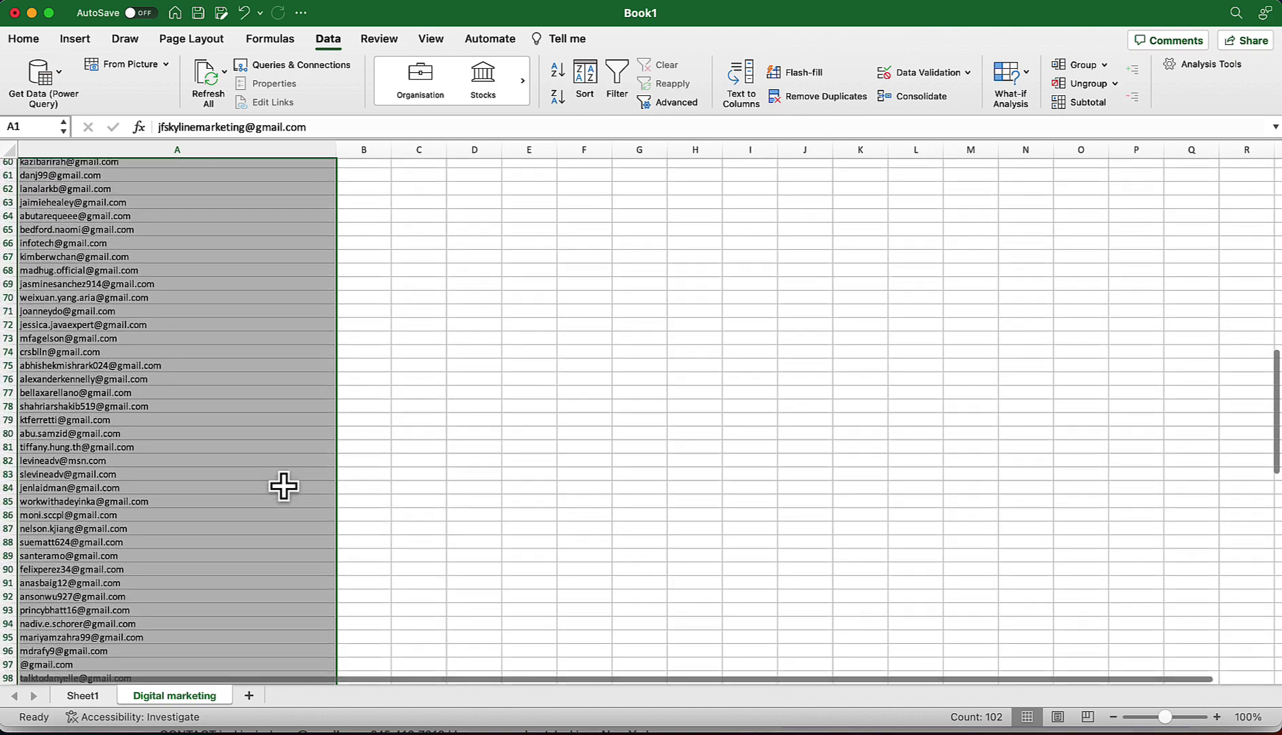
scroll(70, 378, down, 7)
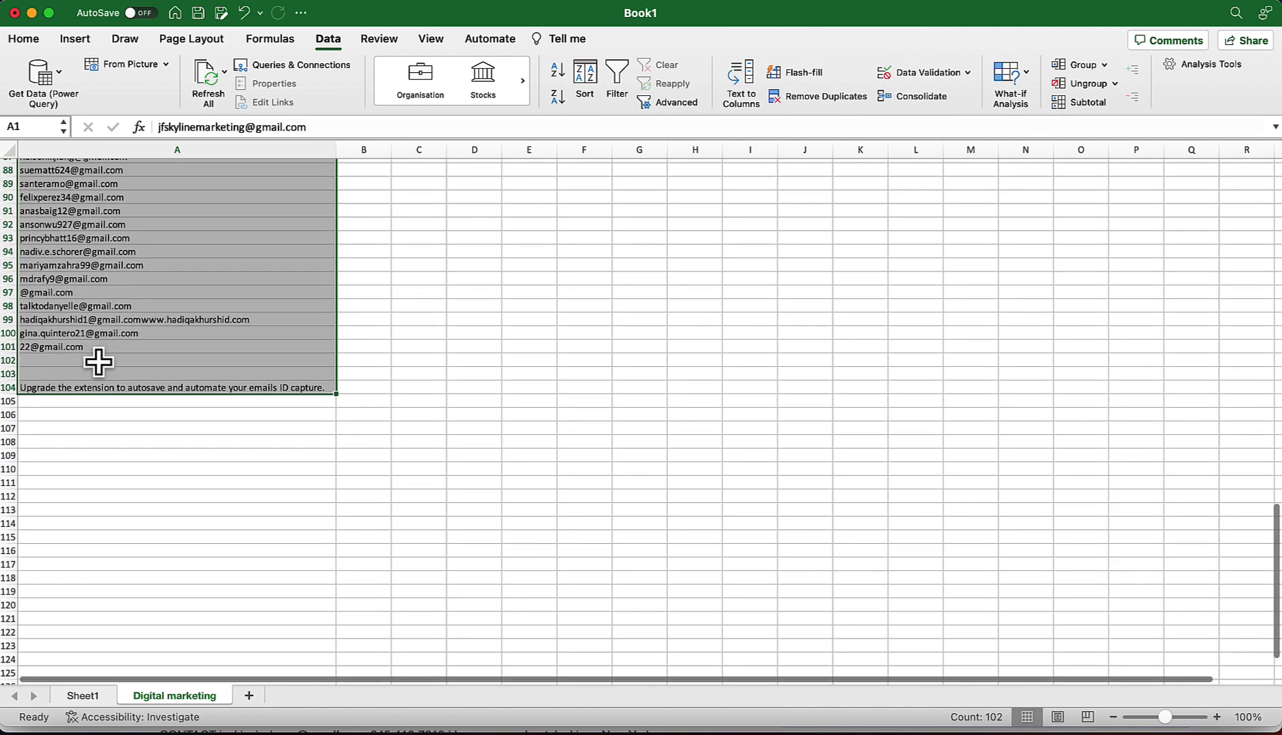
click(33, 352)
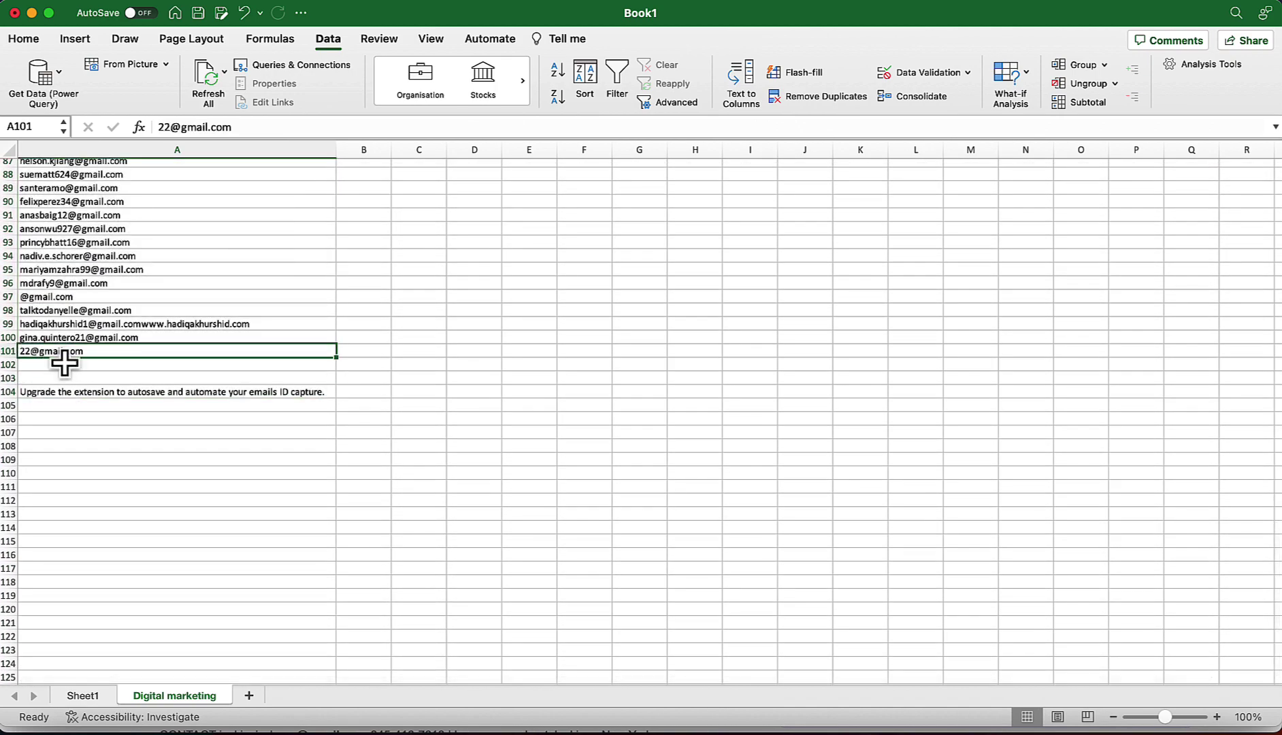
click(52, 320)
click(36, 296)
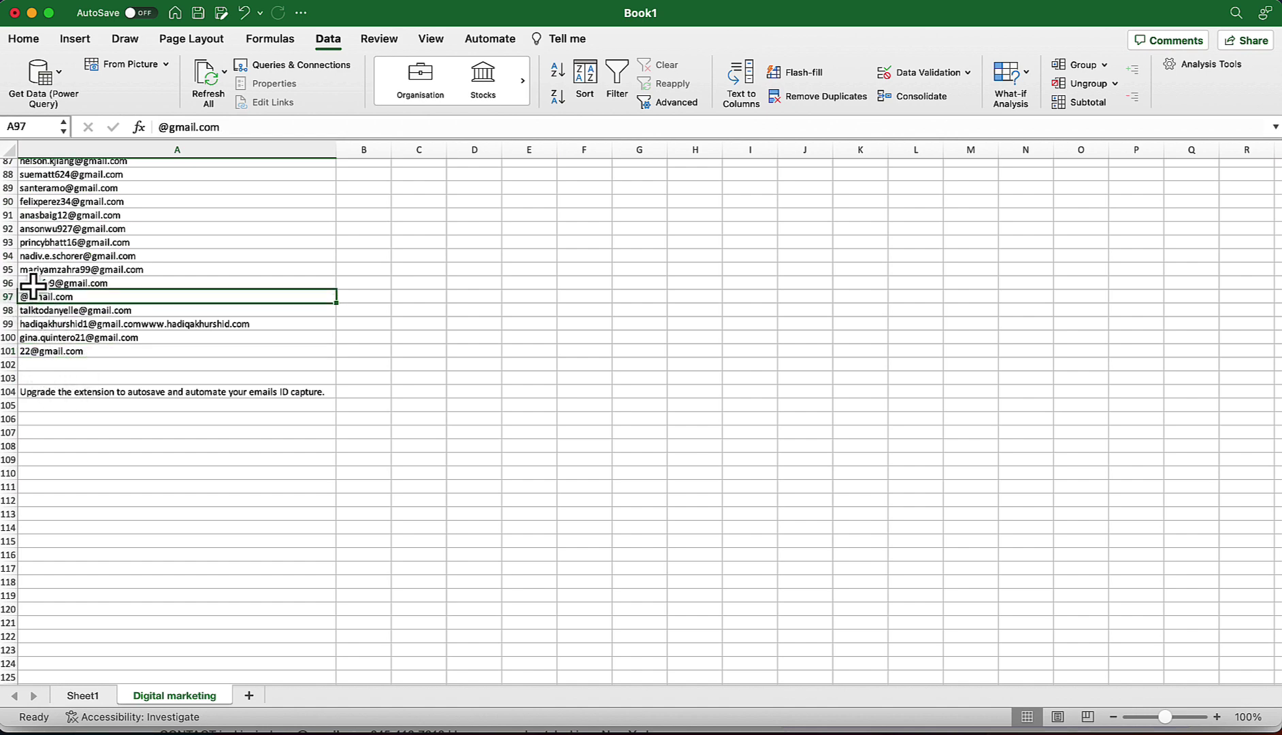
click(33, 284)
scroll(63, 262, up, 5)
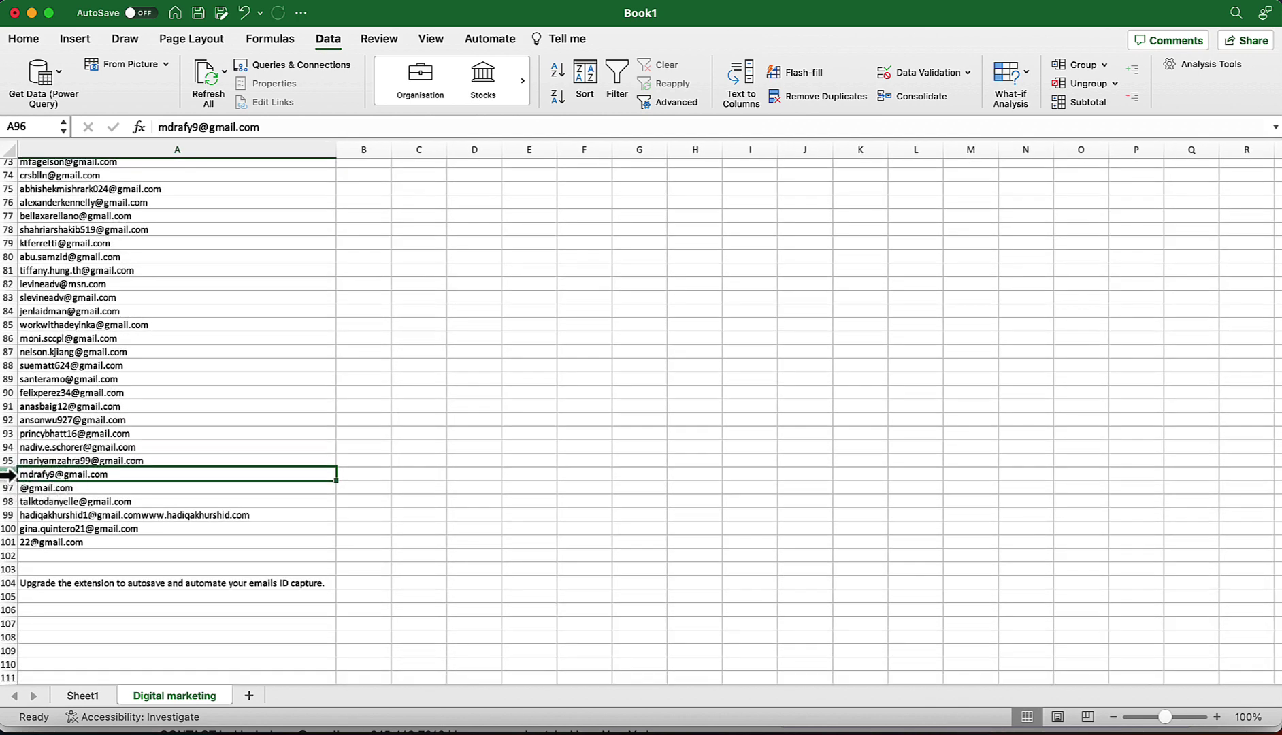
drag(7, 474, 7, 482)
right_click(7, 483)
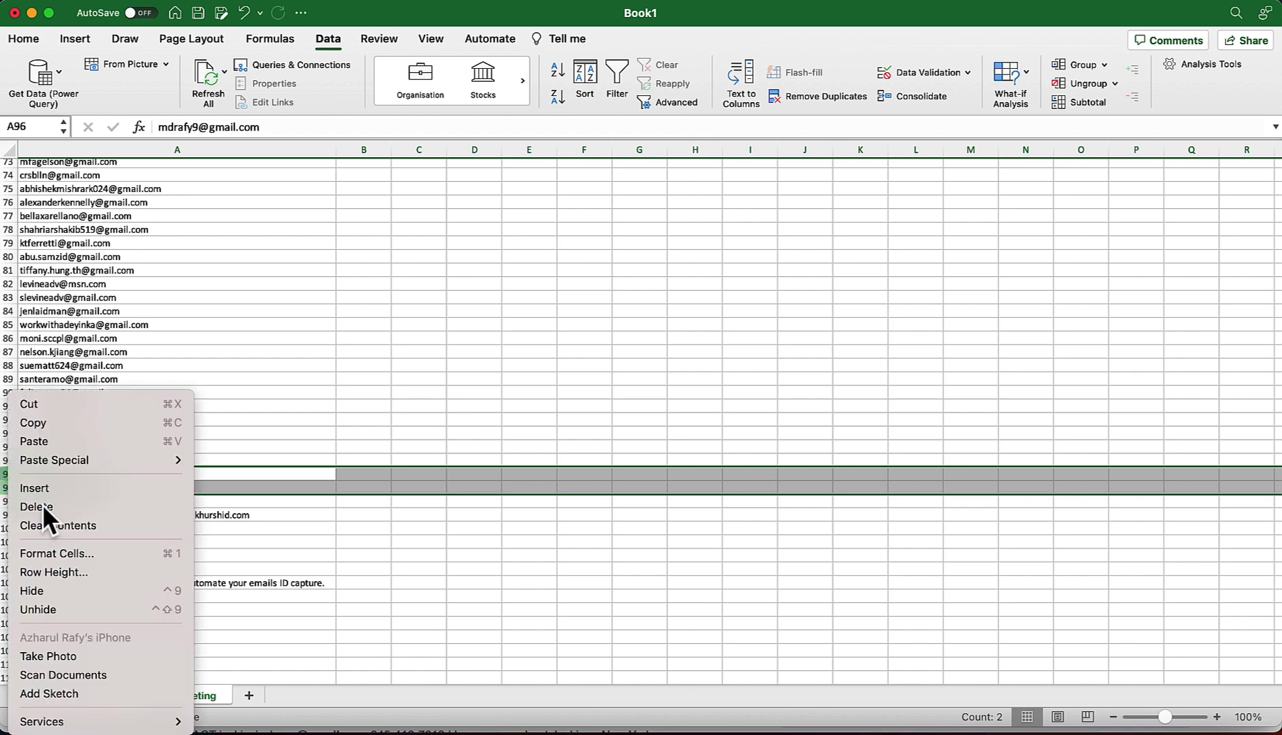
click(37, 506)
click(11, 515)
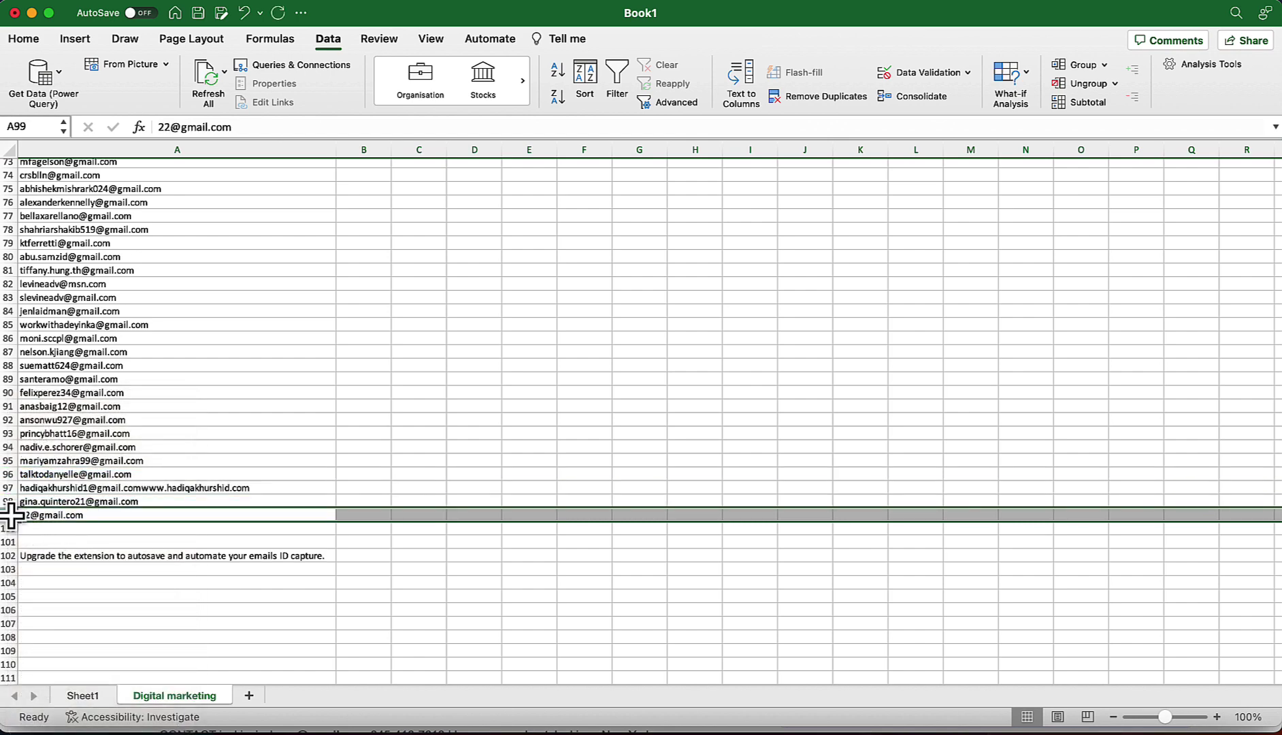
right_click(6, 524)
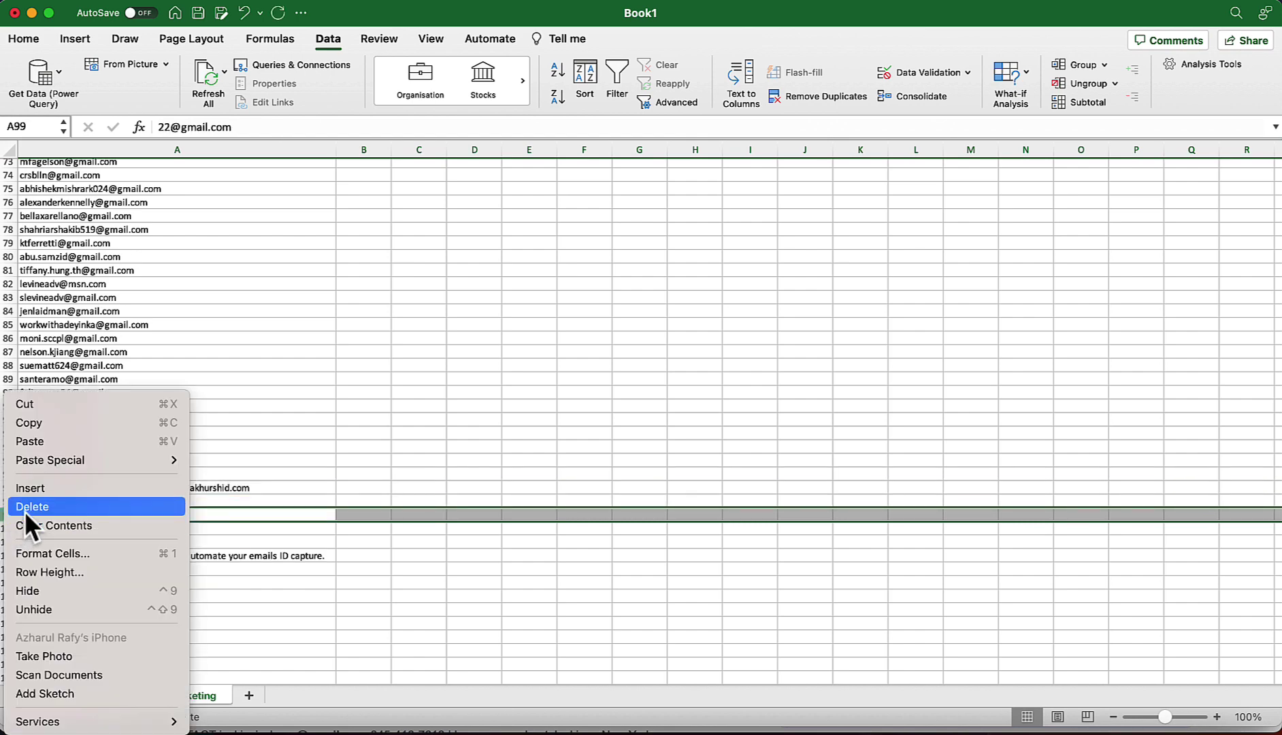
click(23, 508)
- Delete the extension's upgrade note row and select A99 below the list
click(8, 543)
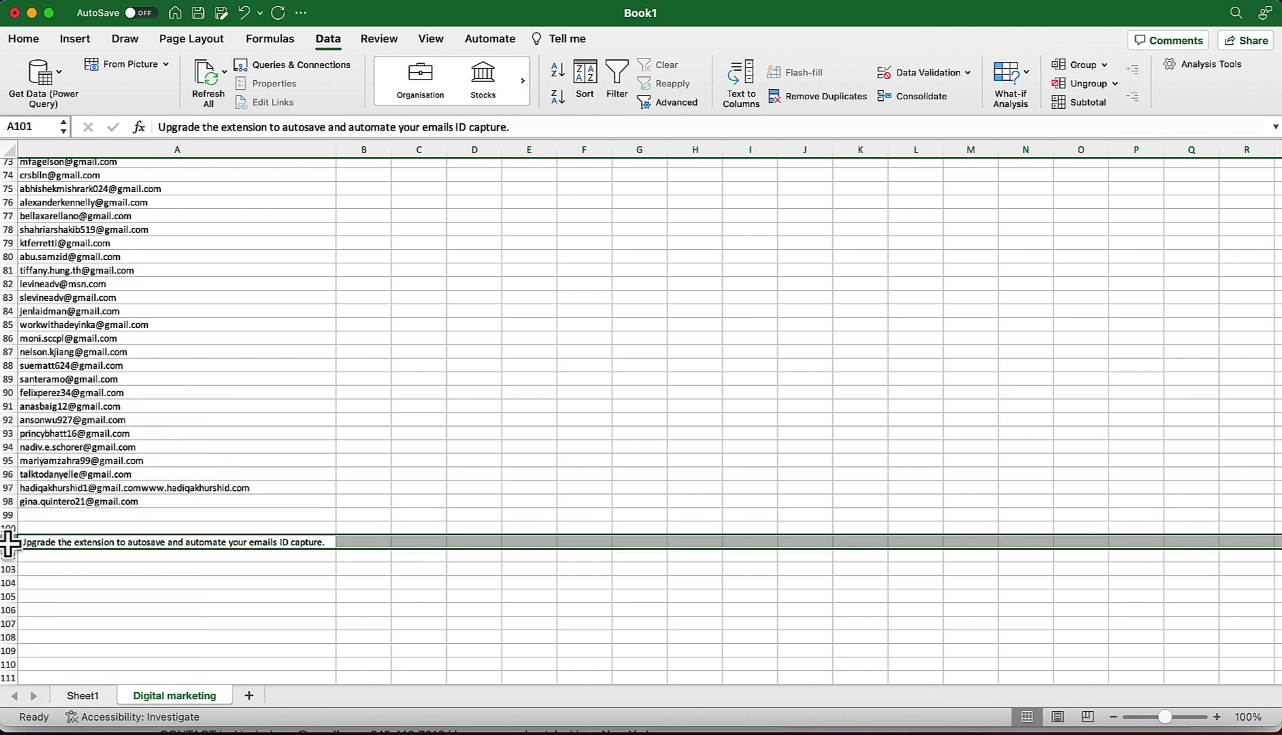
right_click(9, 542)
click(116, 508)
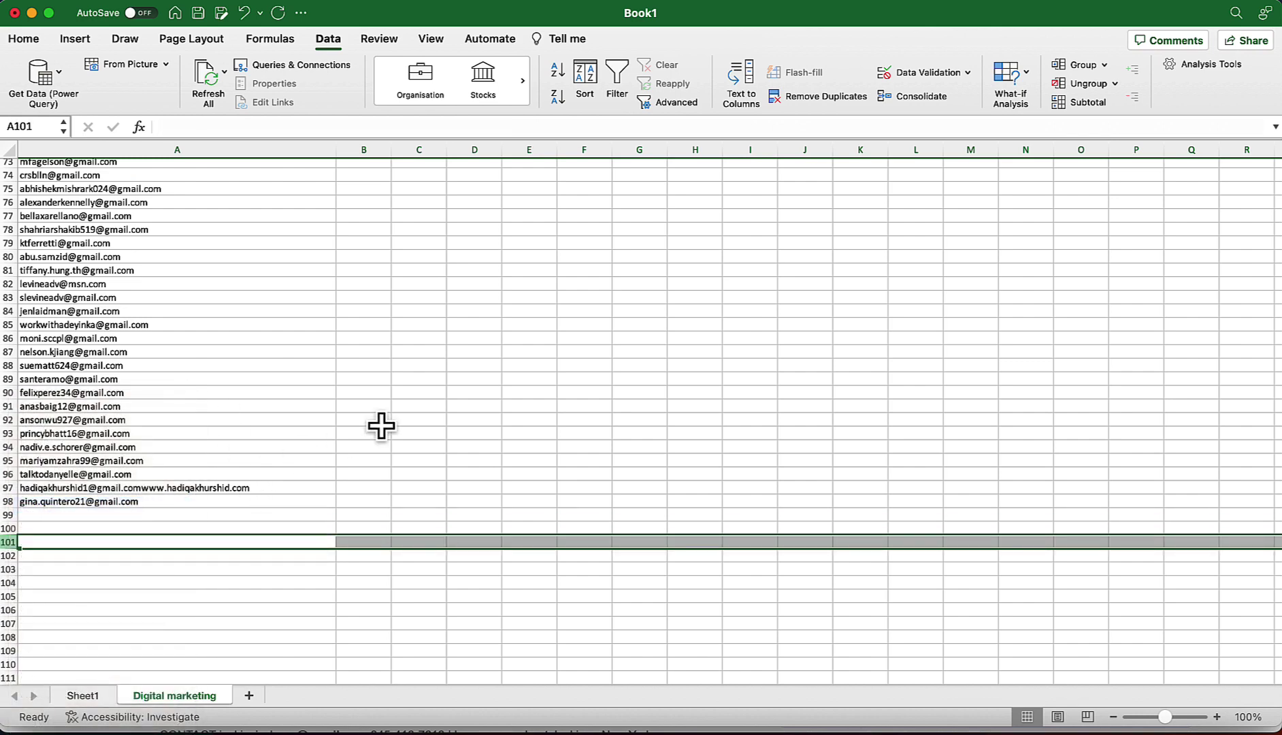
click(228, 513)
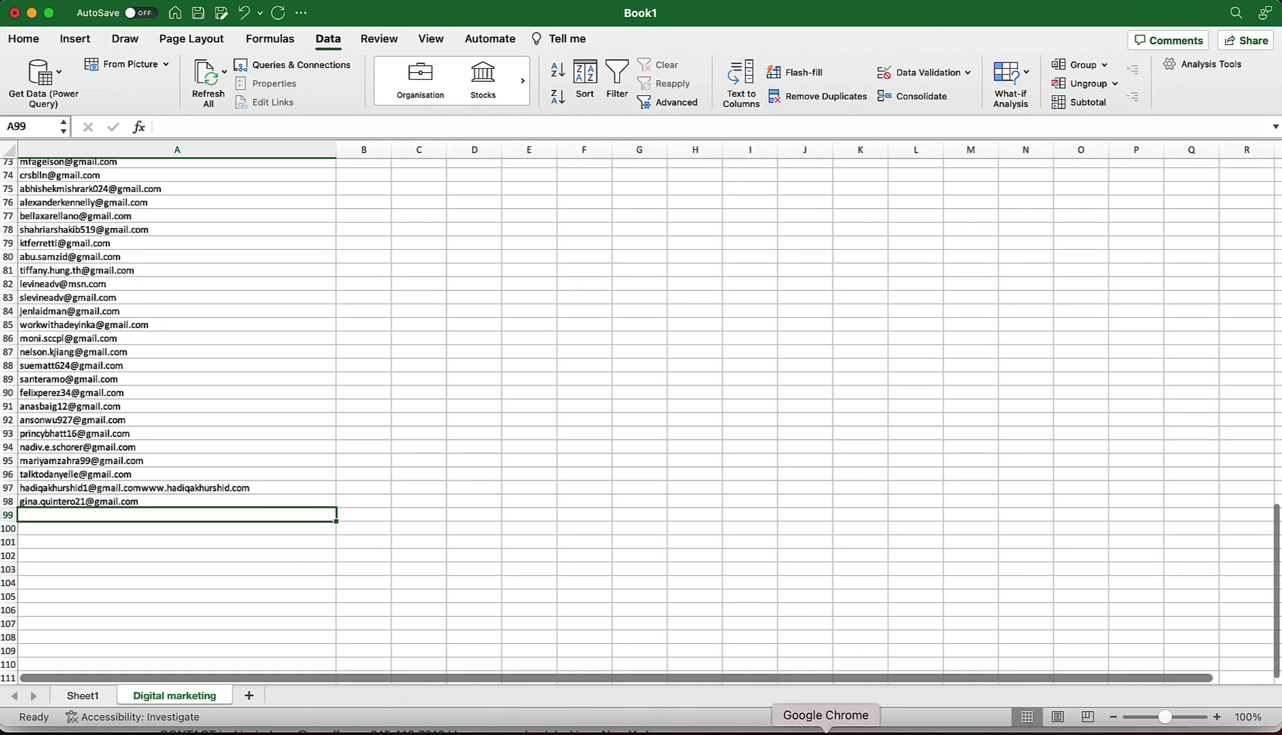
click(840, 664)
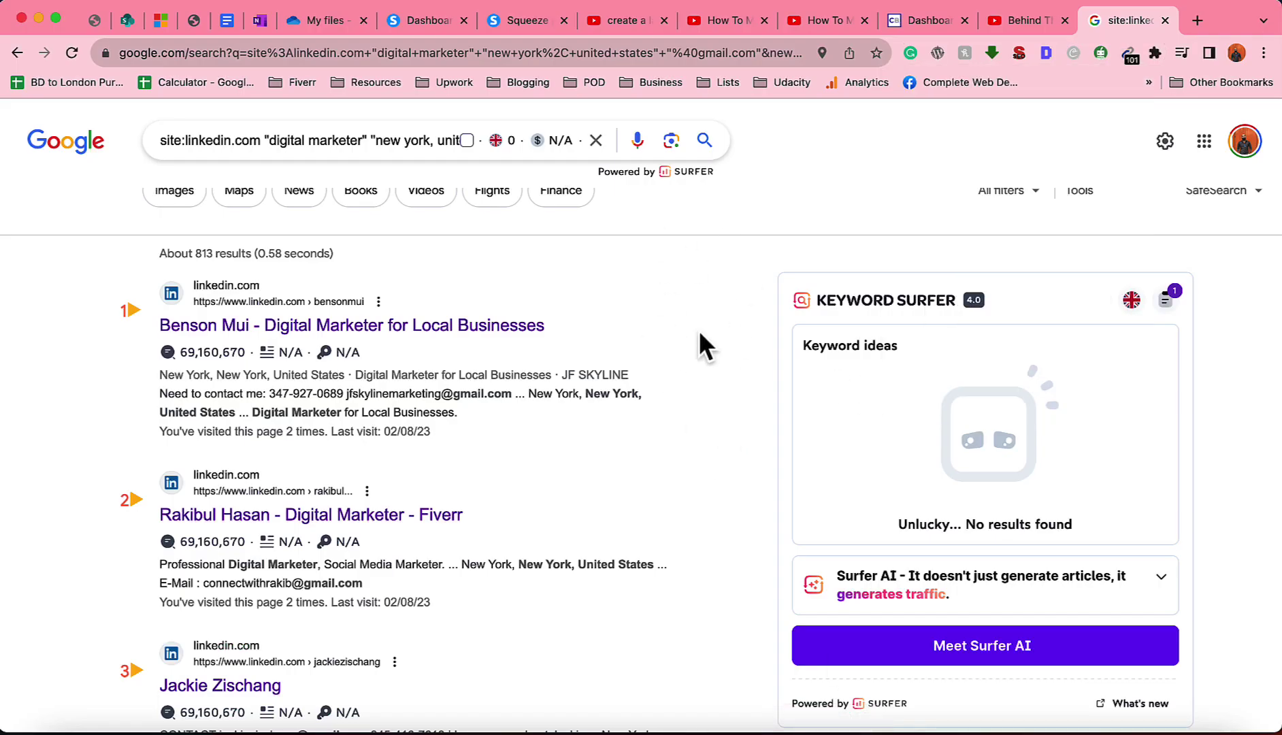
- Go to page 2 of the LinkedIn results and paste its 90 extracted Gmail addresses into A99
scroll(714, 402, down, 20)
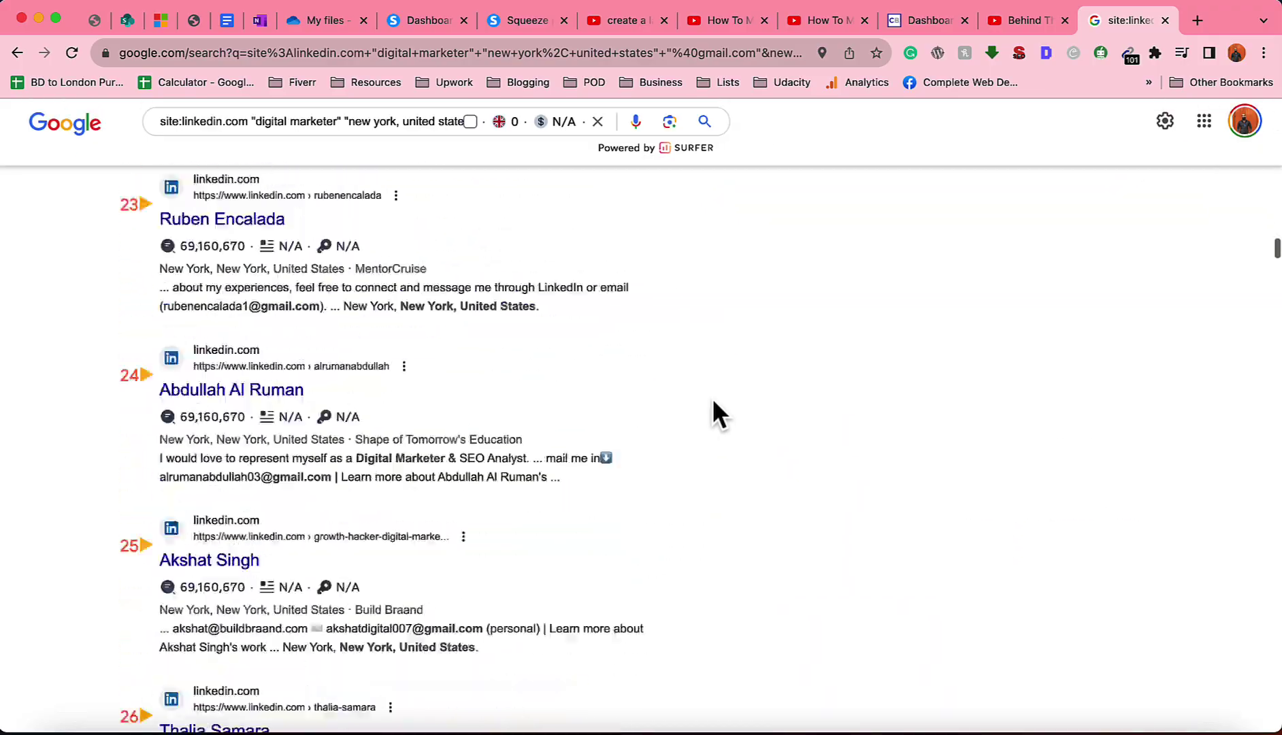
scroll(714, 403, down, 20)
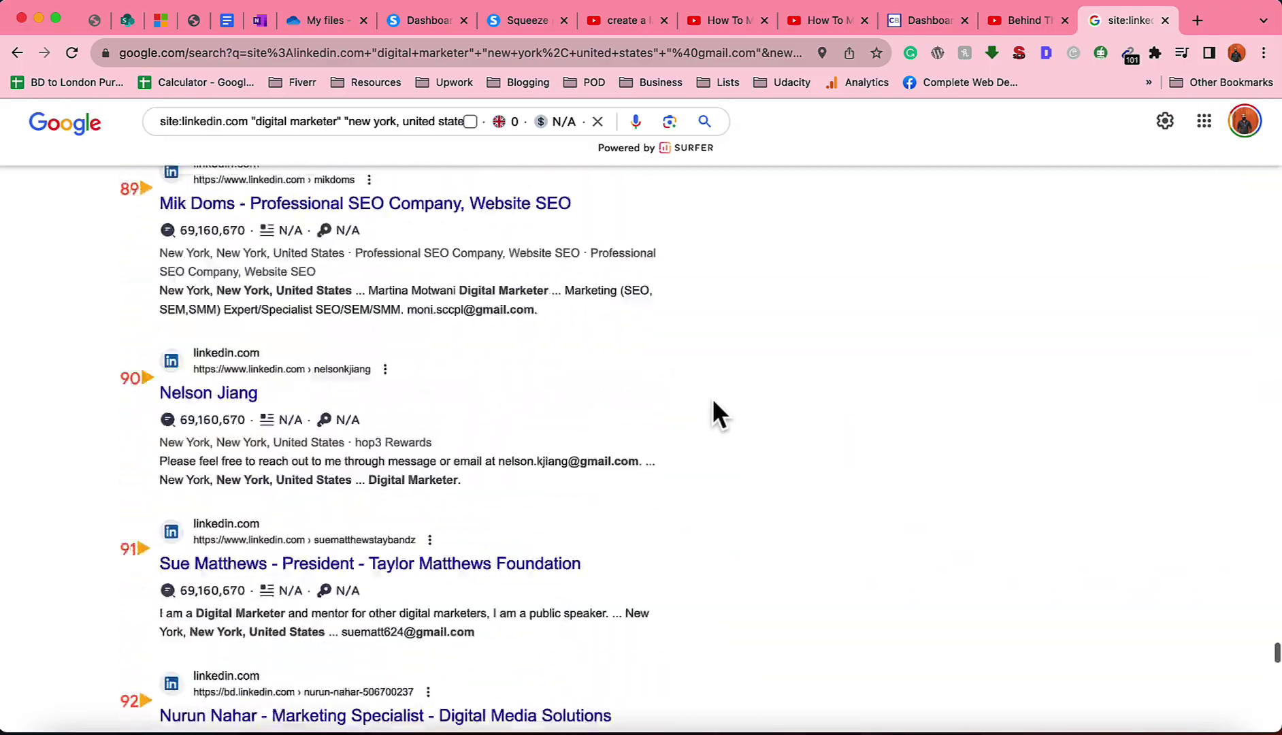
scroll(712, 400, down, 5)
click(503, 598)
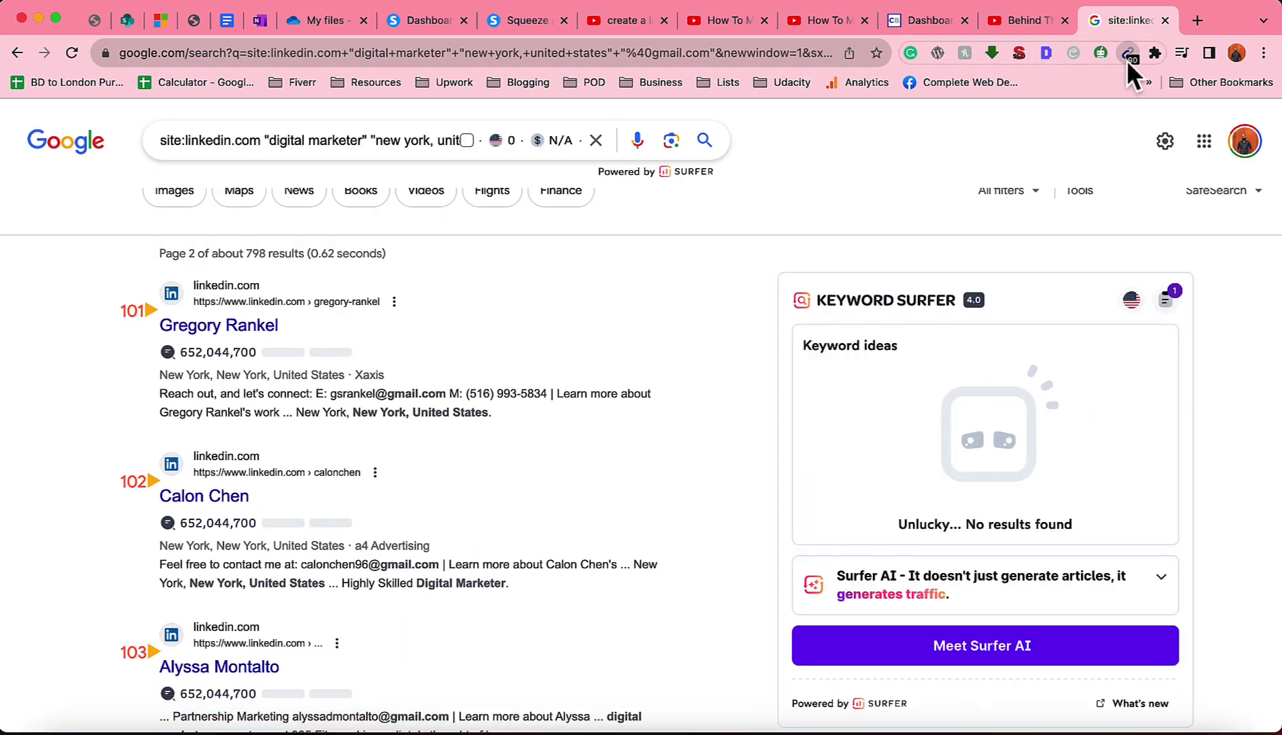
click(1128, 57)
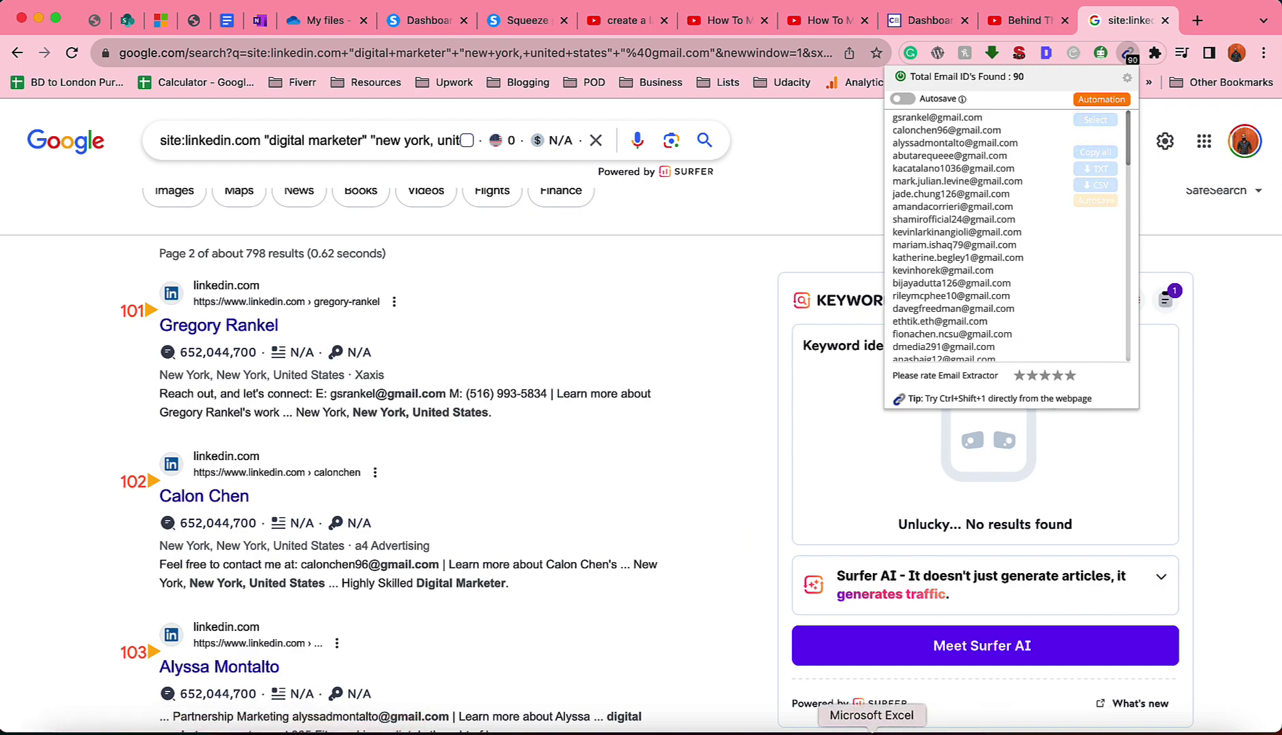
click(872, 729)
key(super+v)
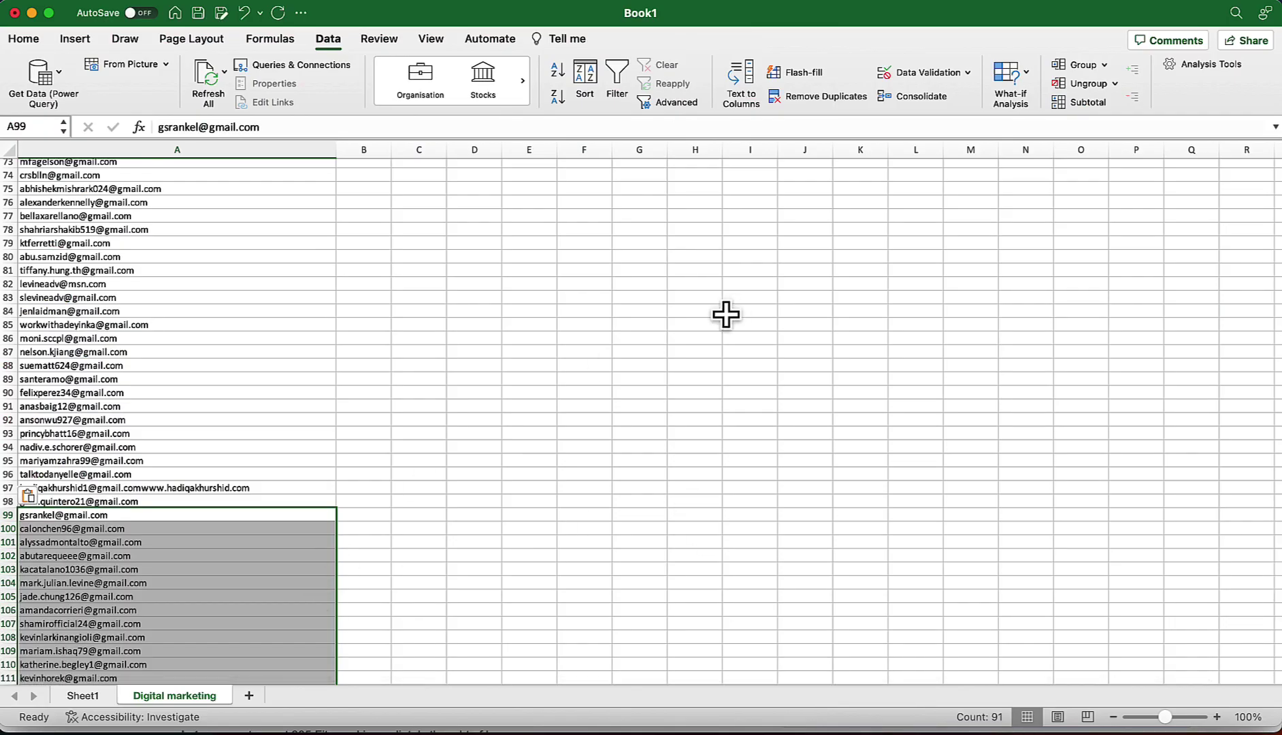
- Move to results page 3, copy its 11 extracted Gmail addresses, and paste them at A188
click(838, 728)
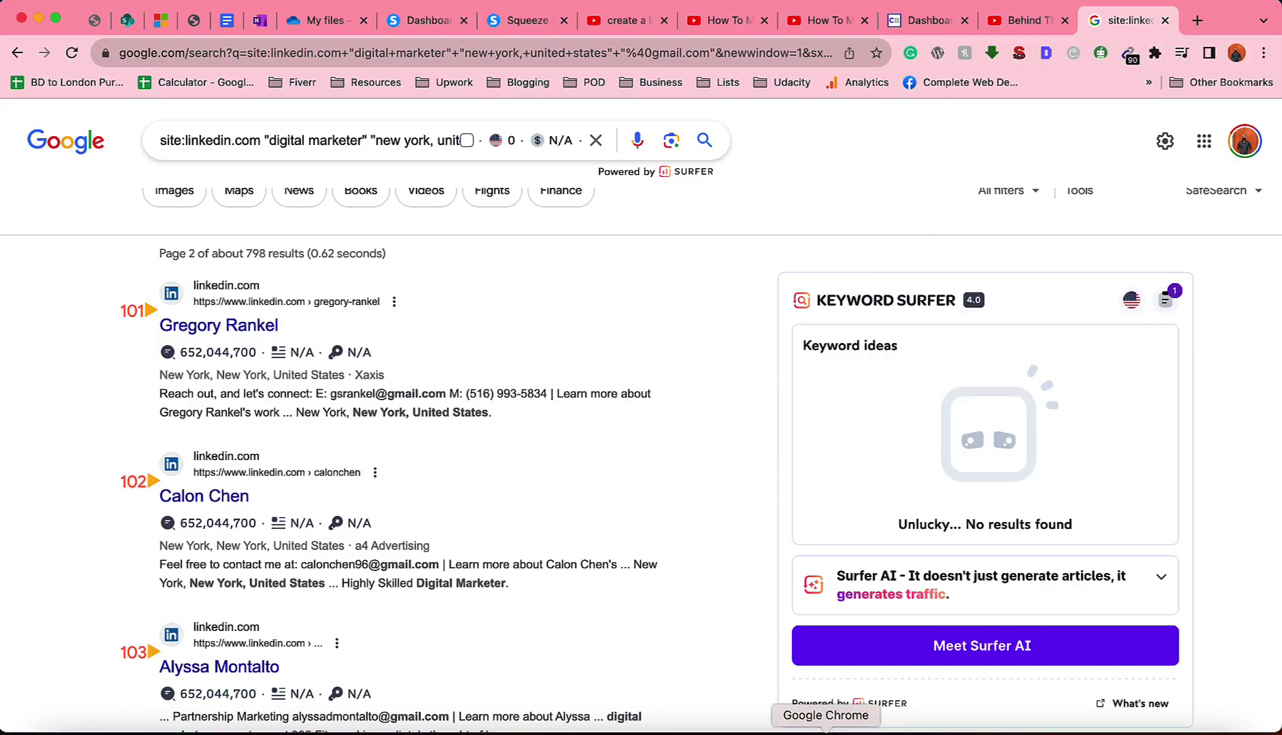
scroll(633, 387, down, 20)
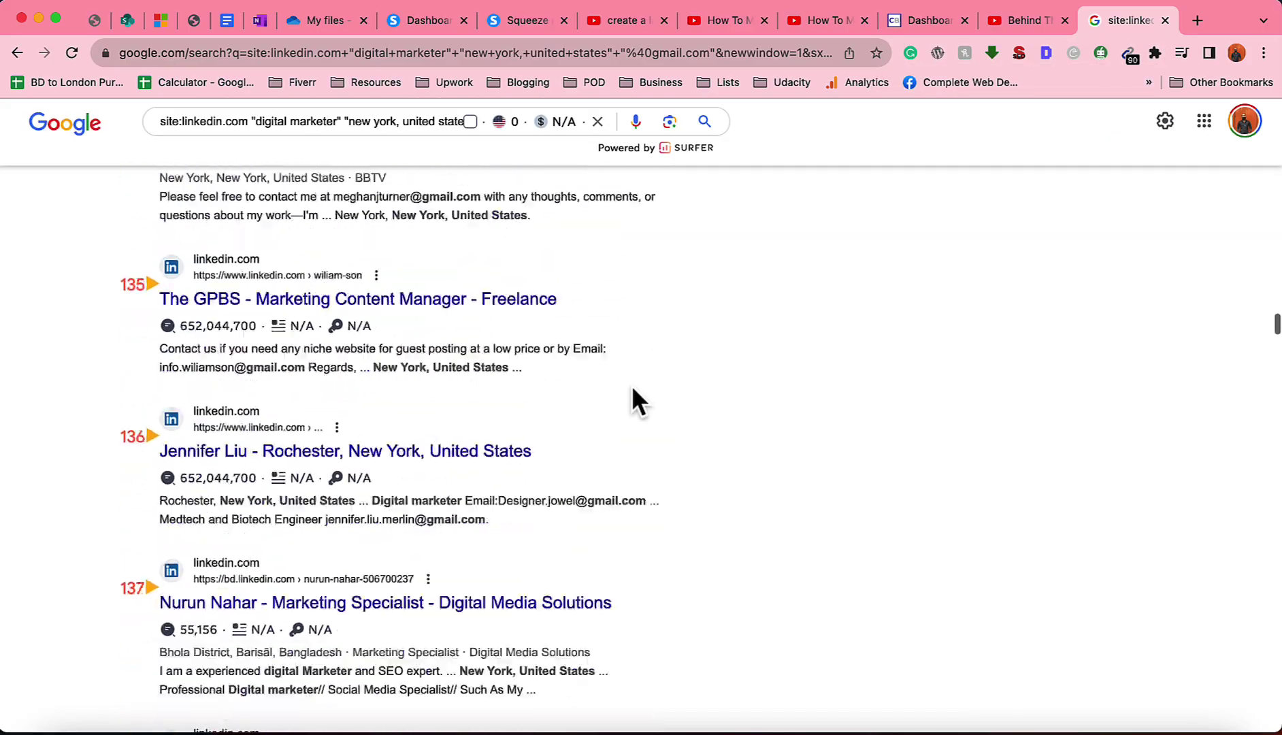
scroll(631, 385, down, 15)
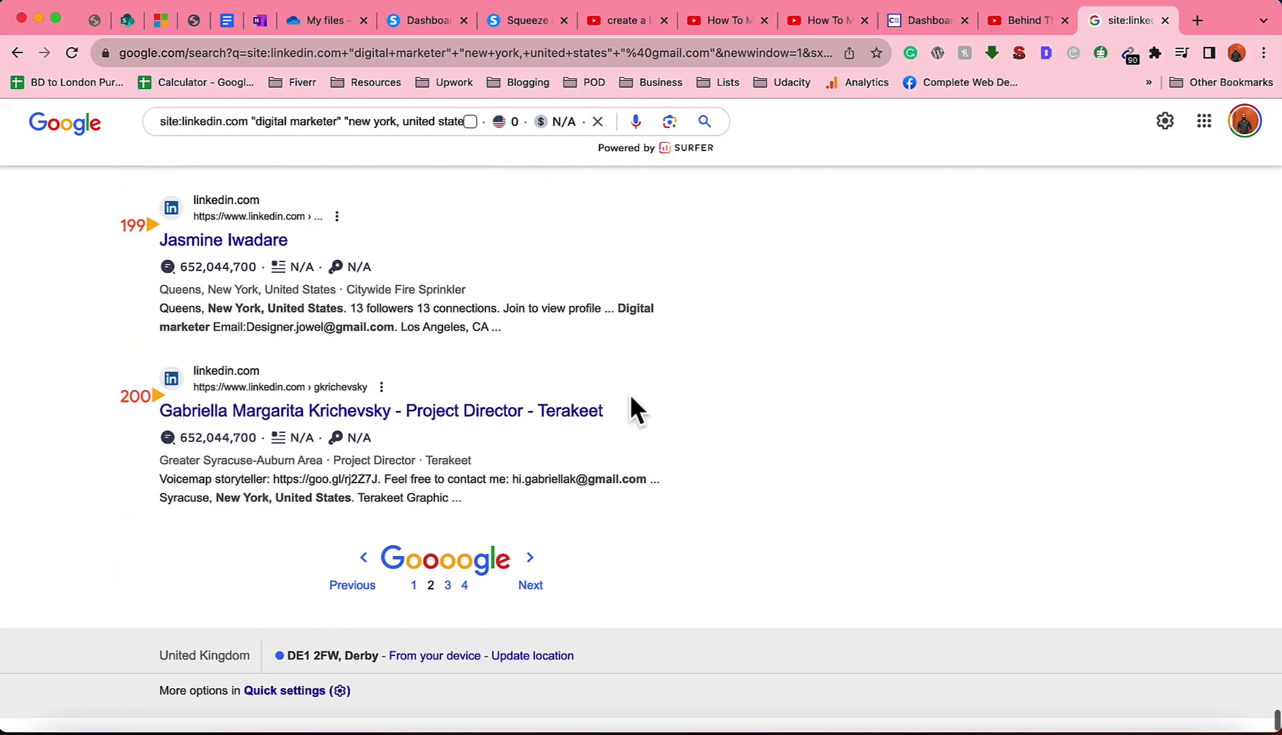
click(530, 589)
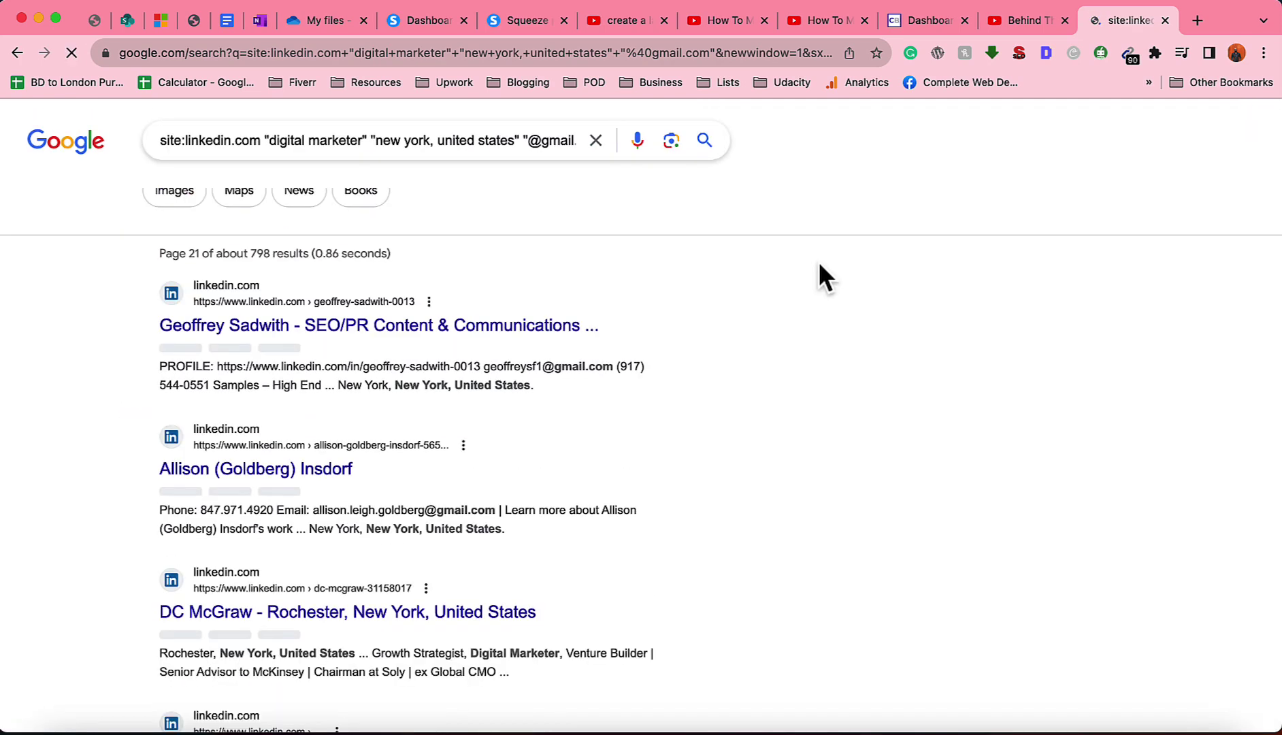
click(1131, 54)
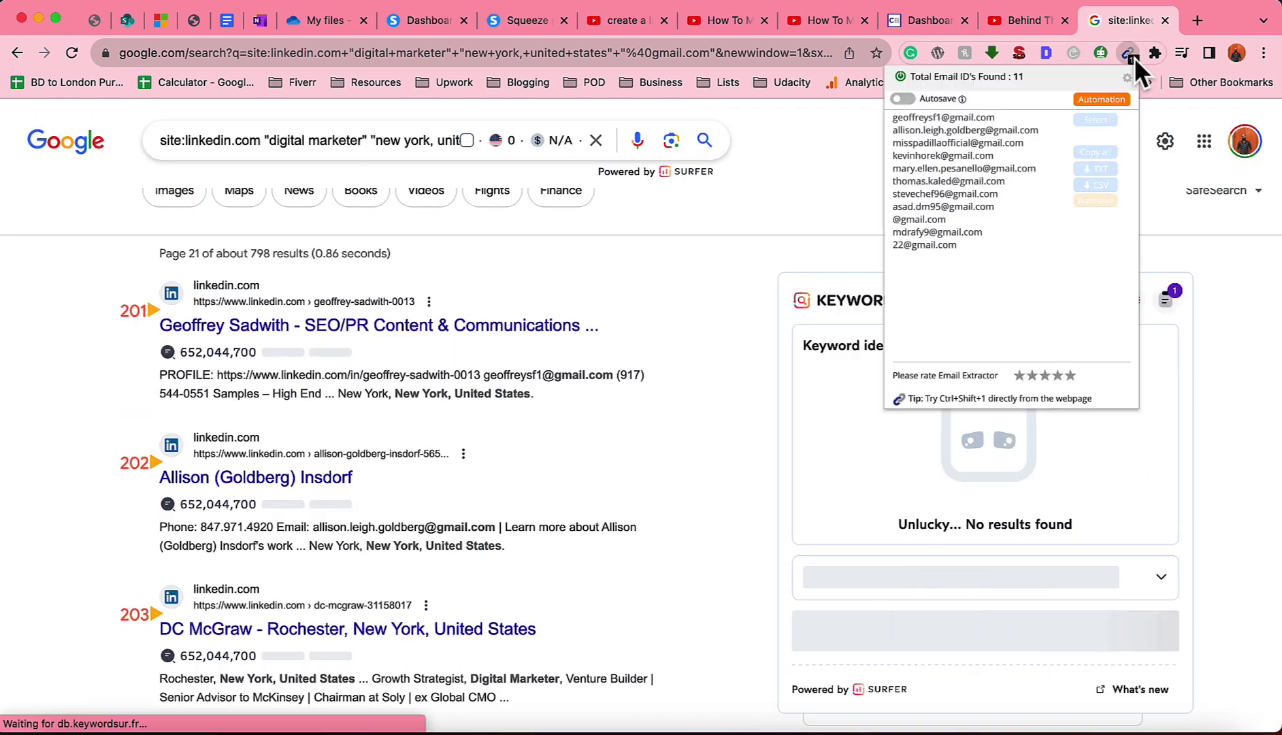
click(1095, 154)
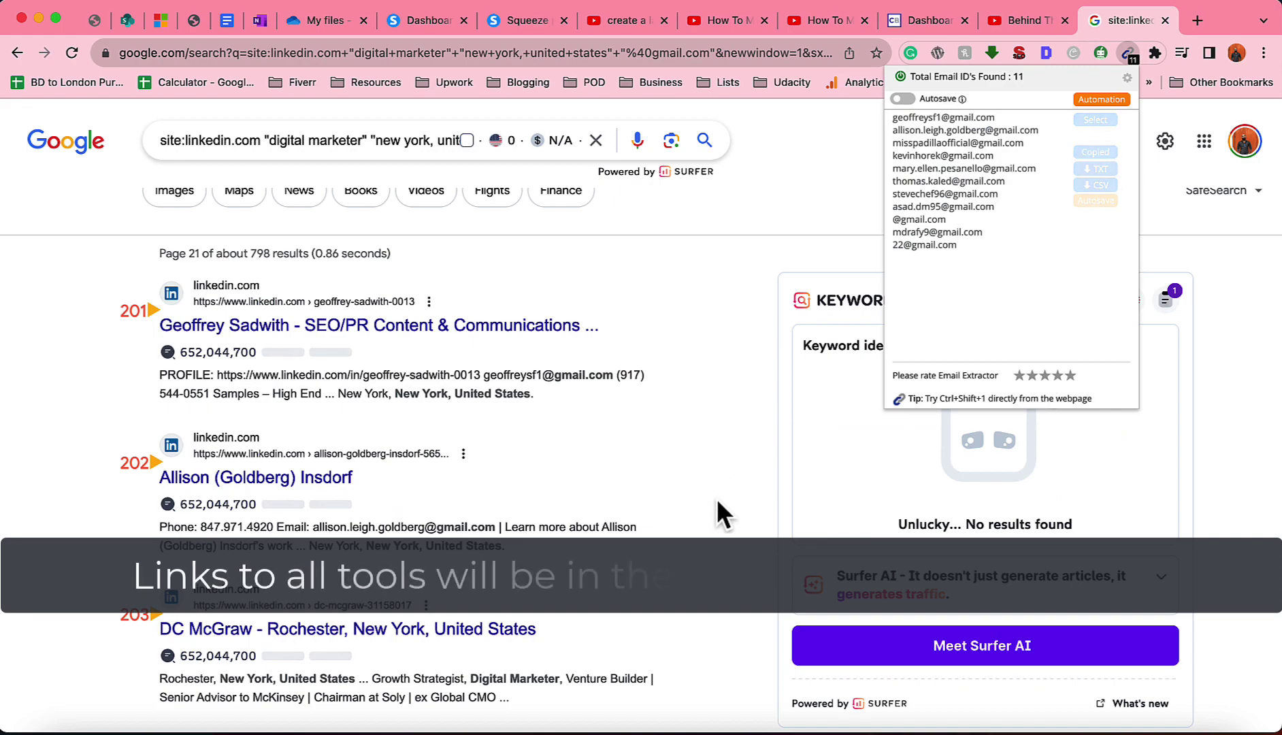
click(873, 727)
scroll(381, 555, down, 20)
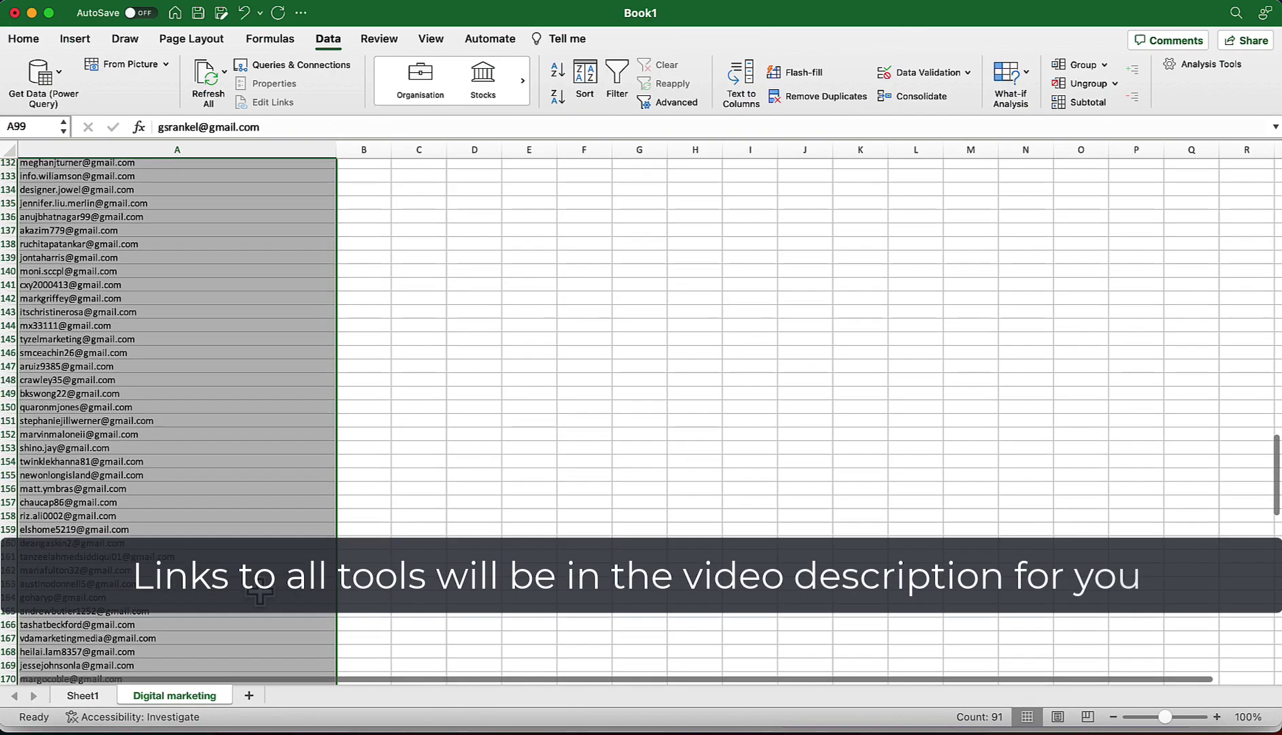
key(super+v)
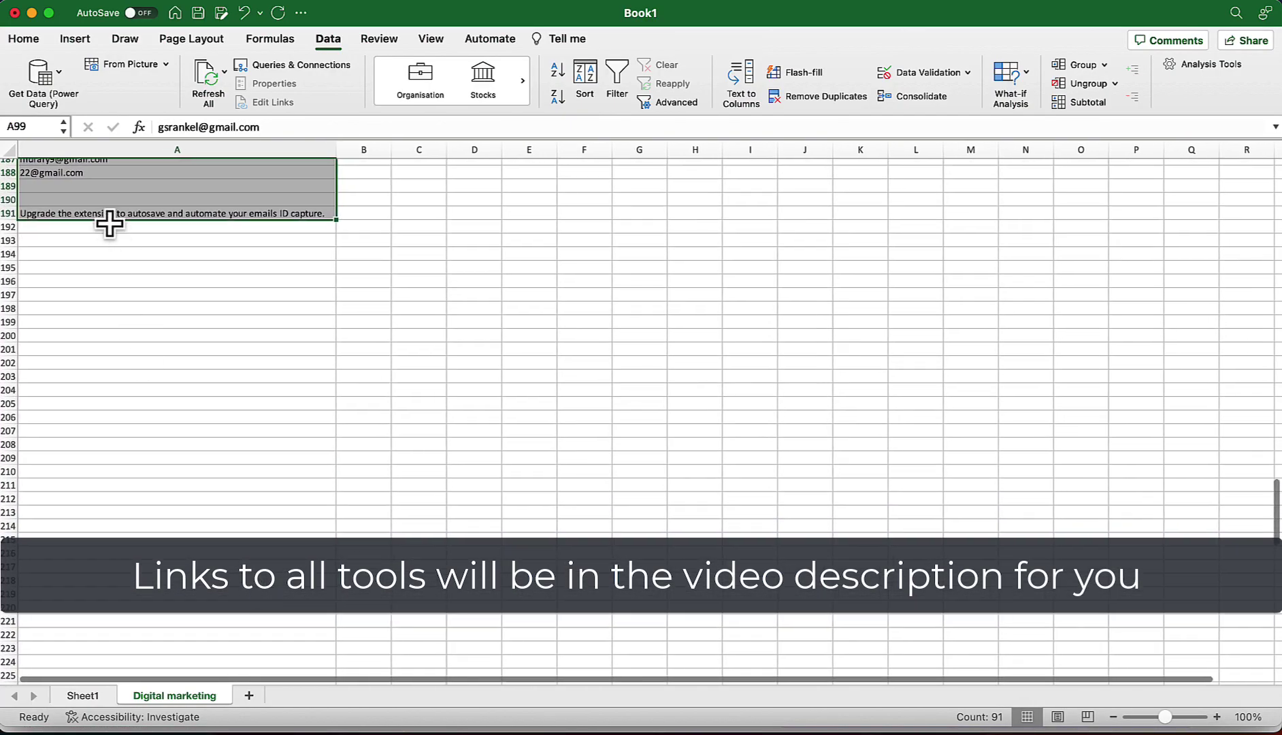
scroll(124, 185, up, 5)
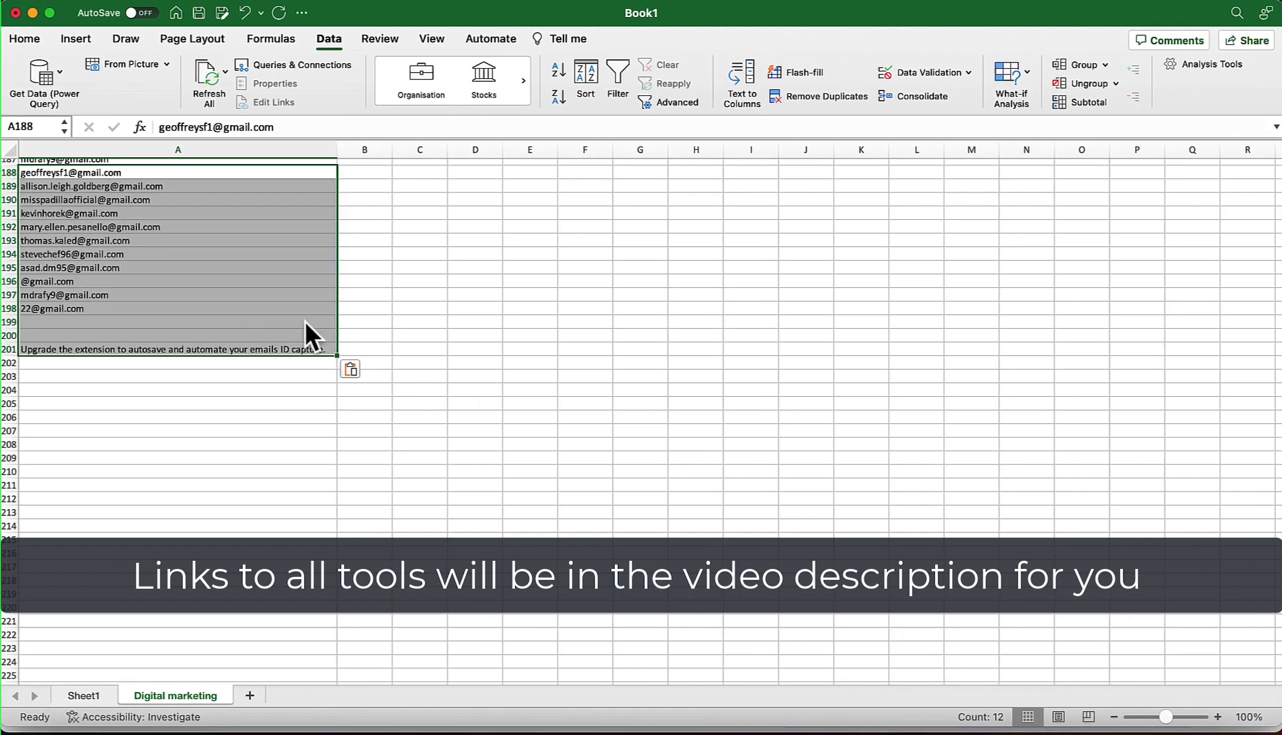
click(825, 726)
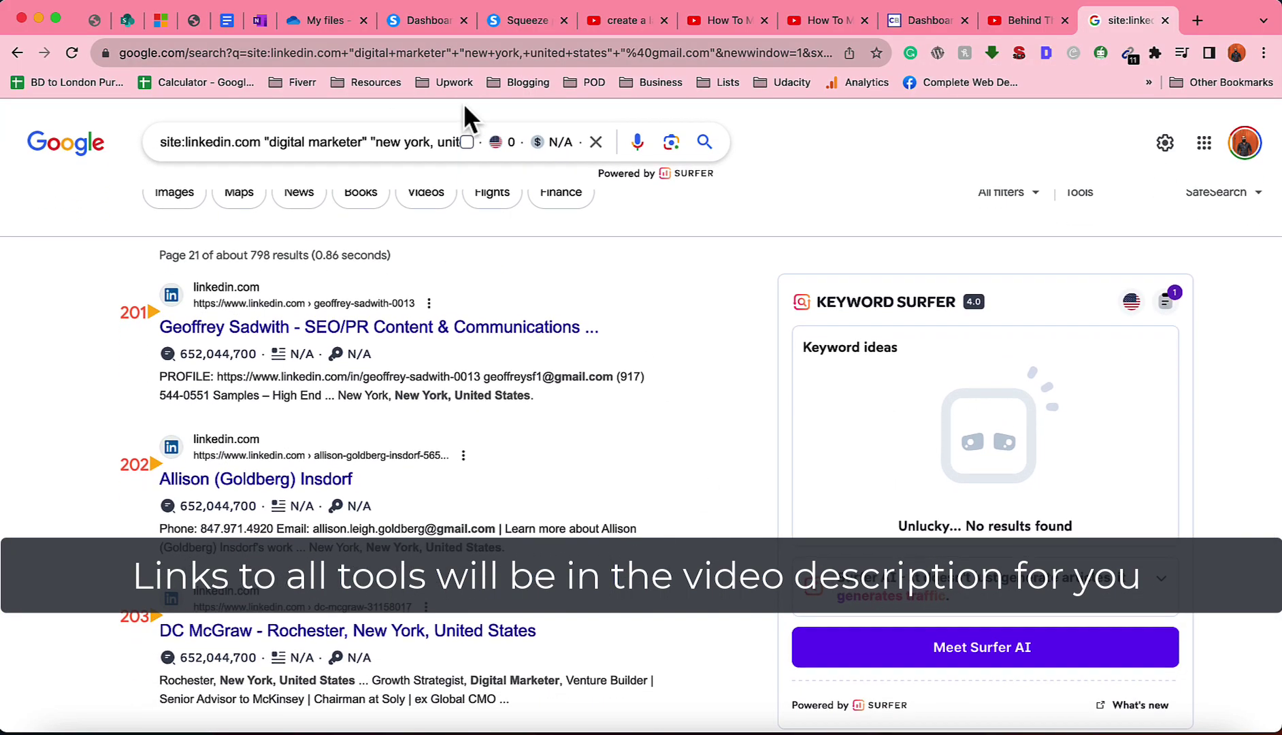
- Change the search query's location from 'new york' to 'Florida' and run it
drag(388, 140, 414, 139)
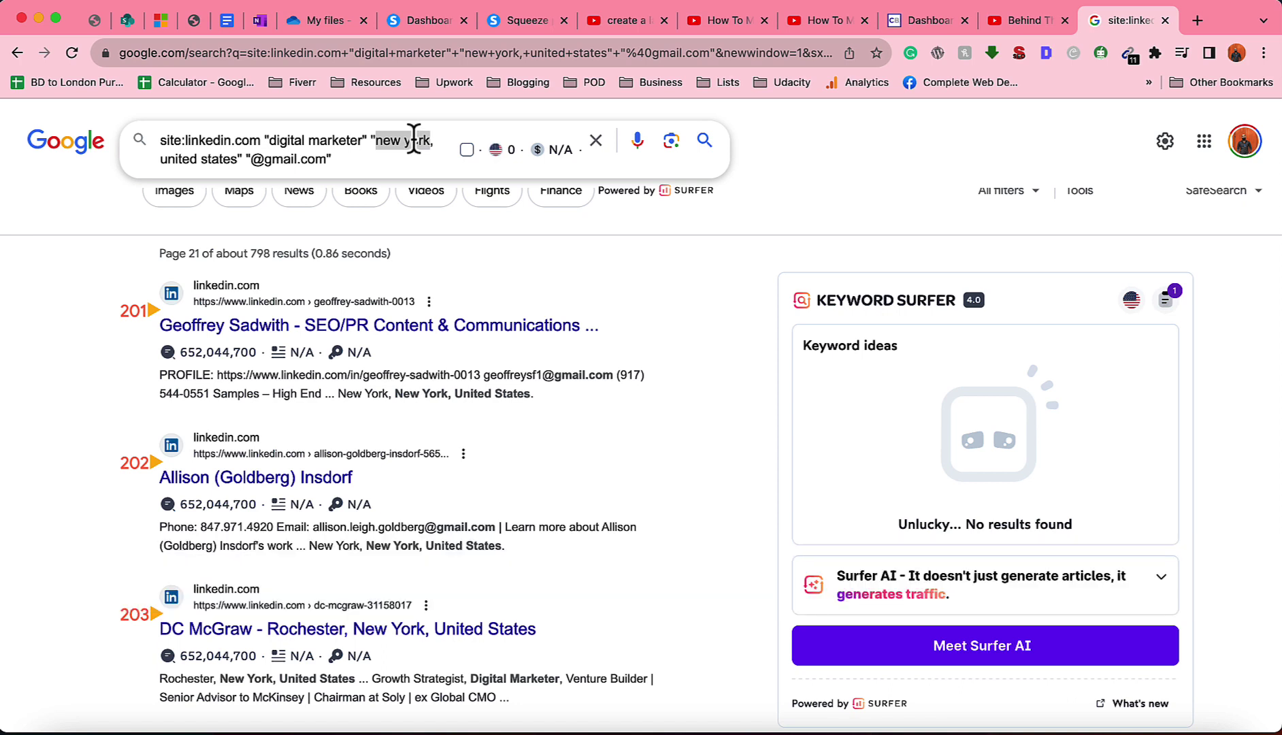
text(at)
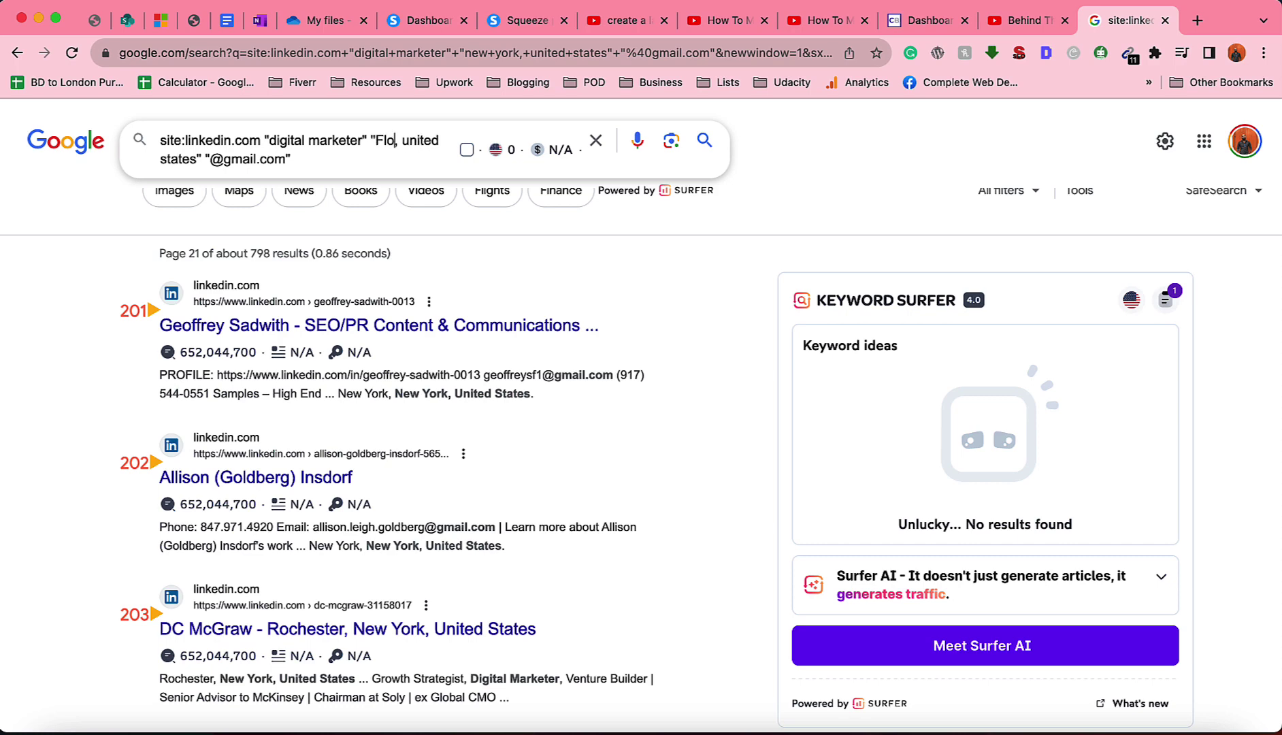
text(da)
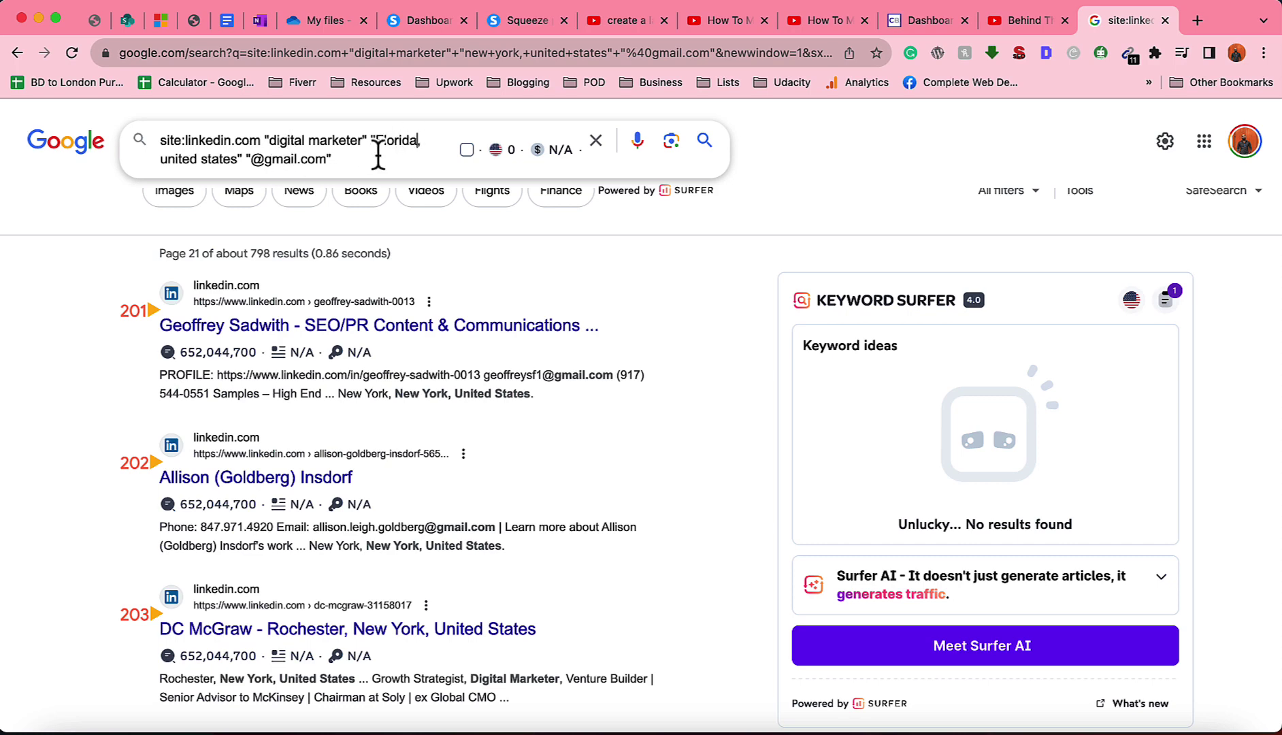
key(Return)
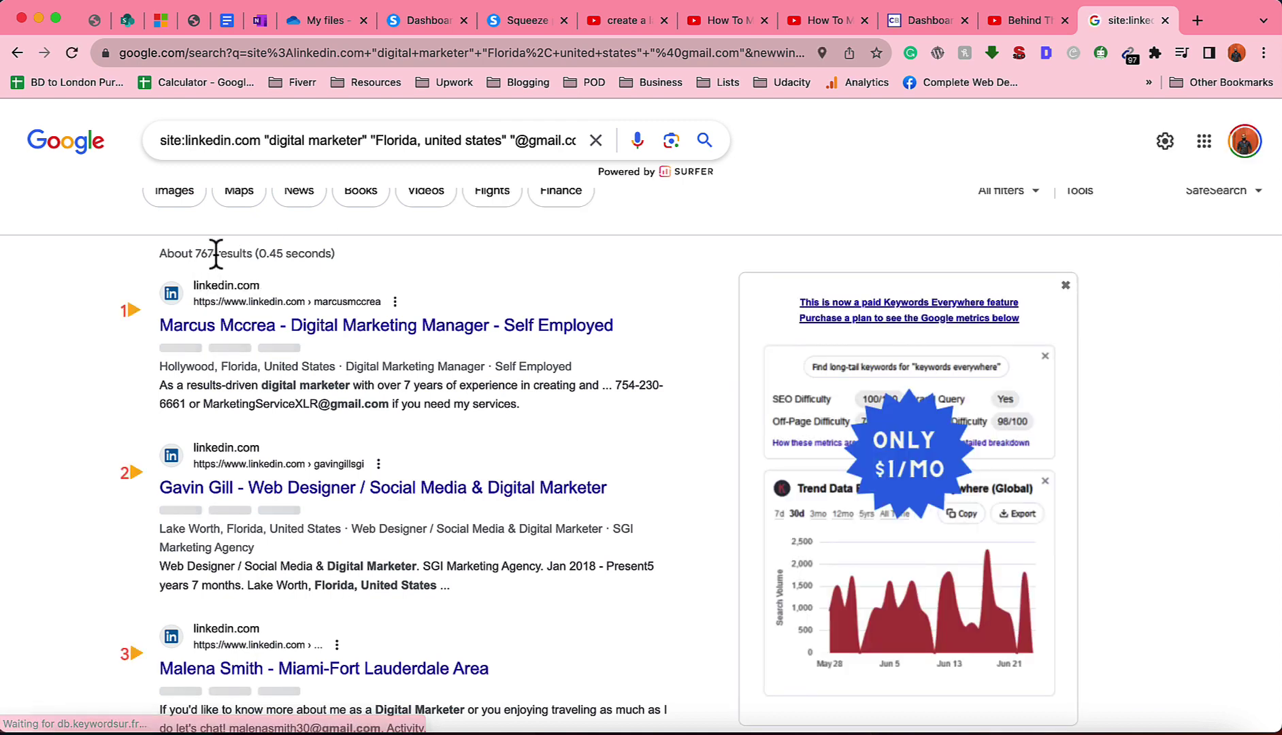
- Remove ', united states' from the query, rerun it, and copy the 96 extracted emails
click(429, 135)
key(shift+alt+Right)
key(shift+alt+Right)
key(shift+alt+Right)
key(shift+alt+Right)
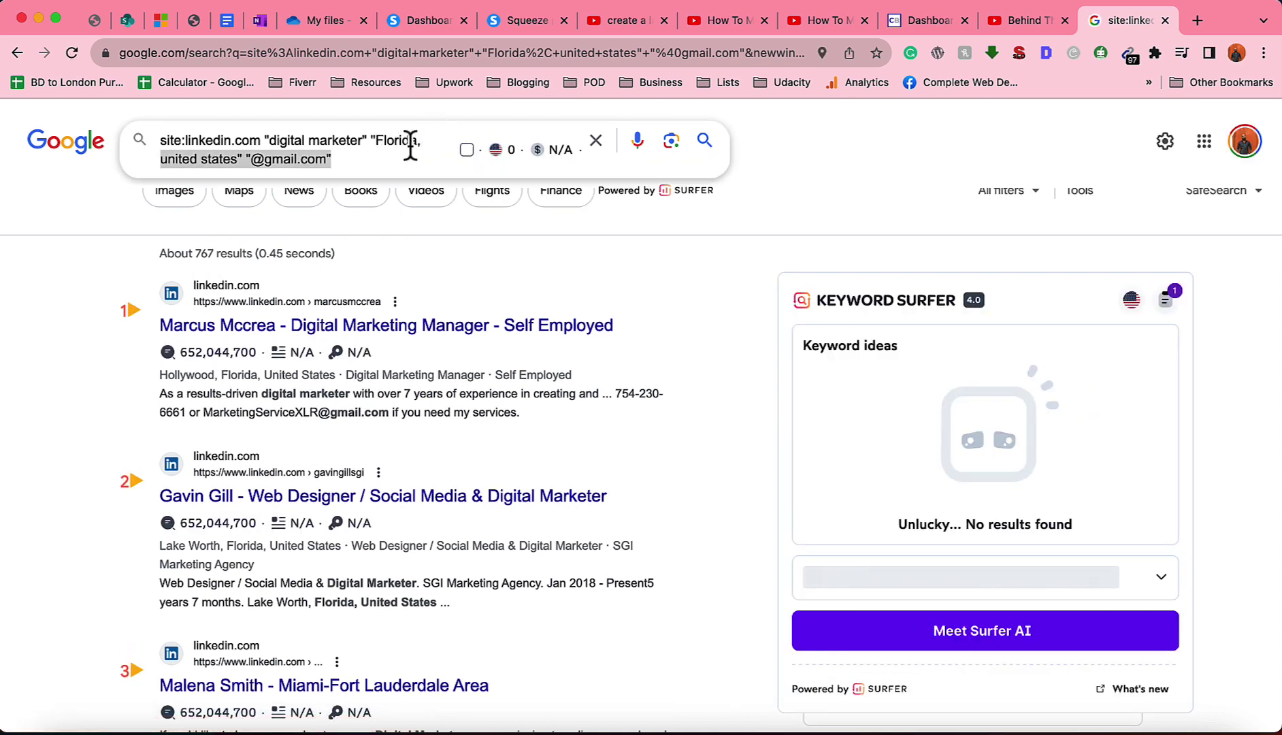
drag(302, 160, 227, 165)
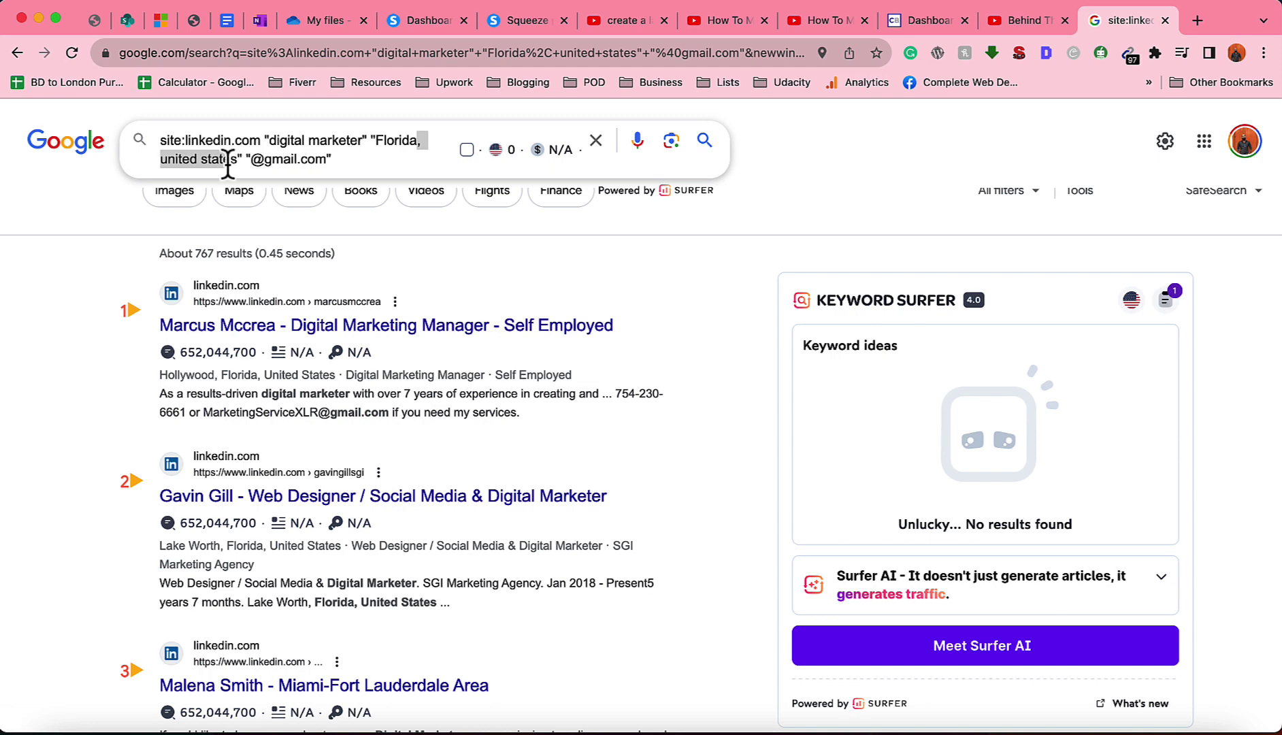
key(BackSpace)
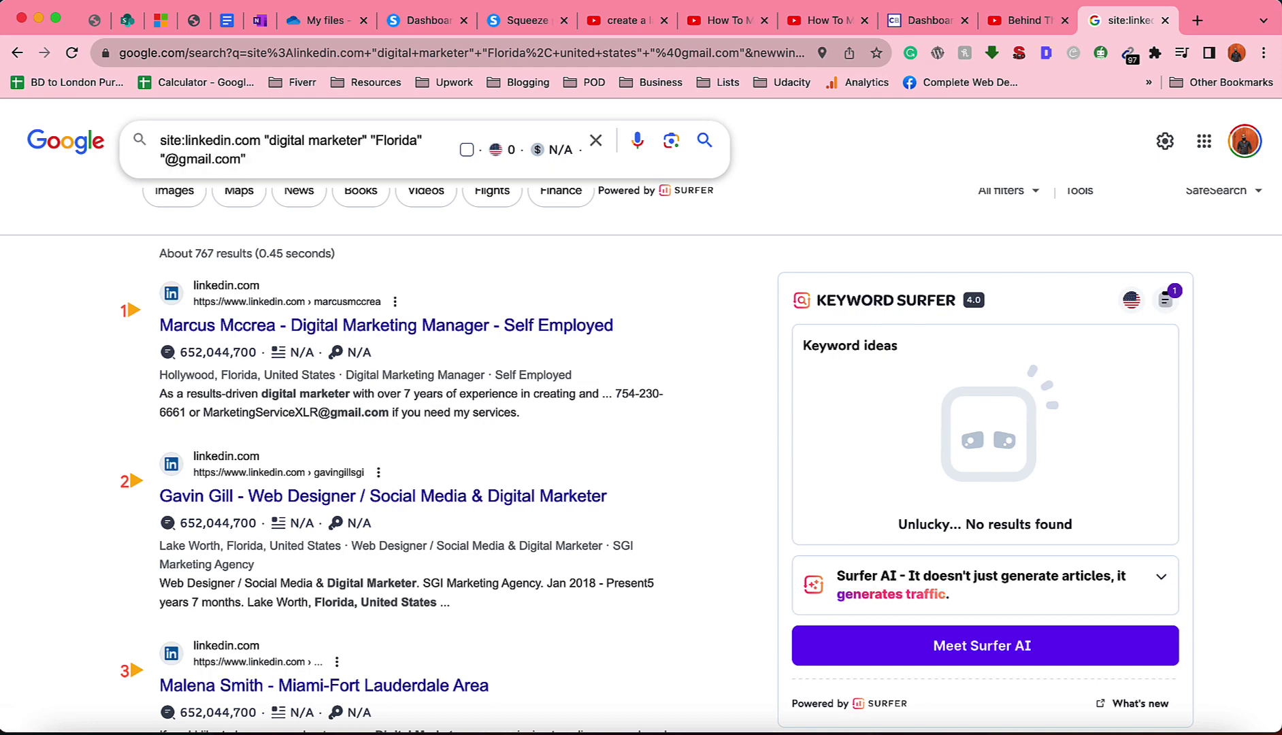
key(Return)
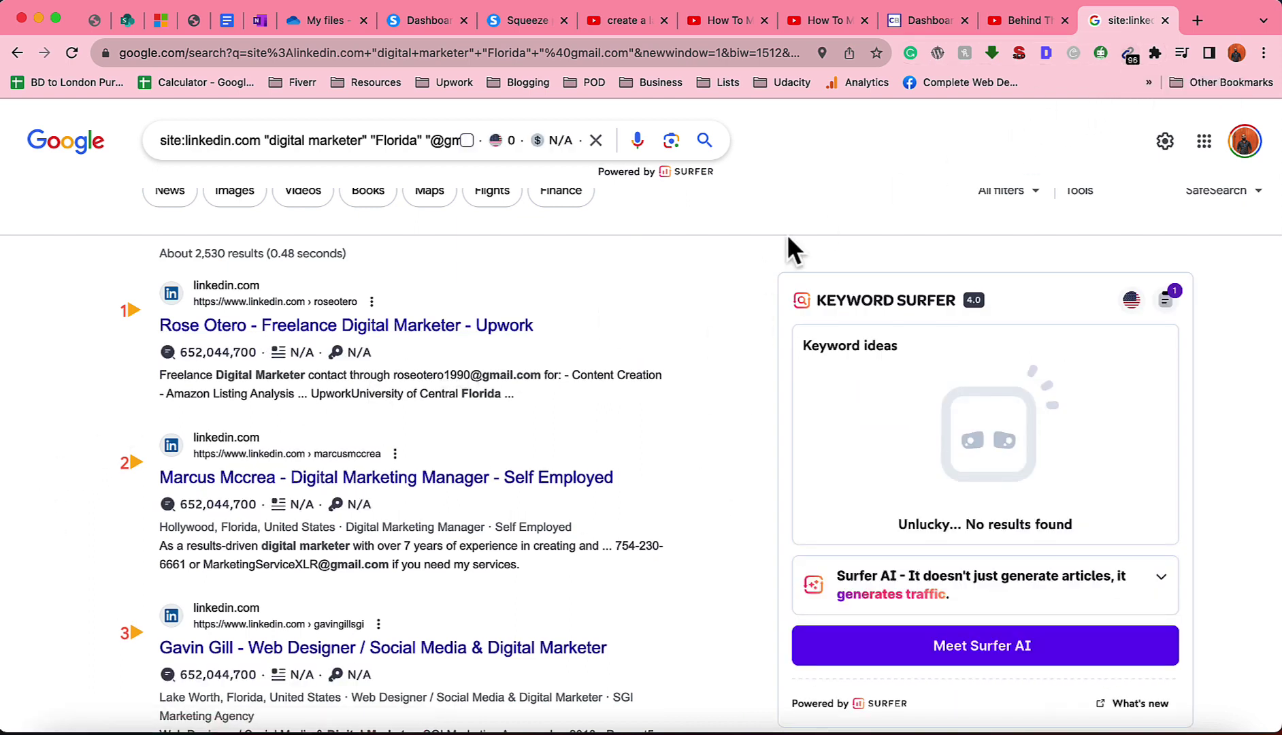
click(1133, 53)
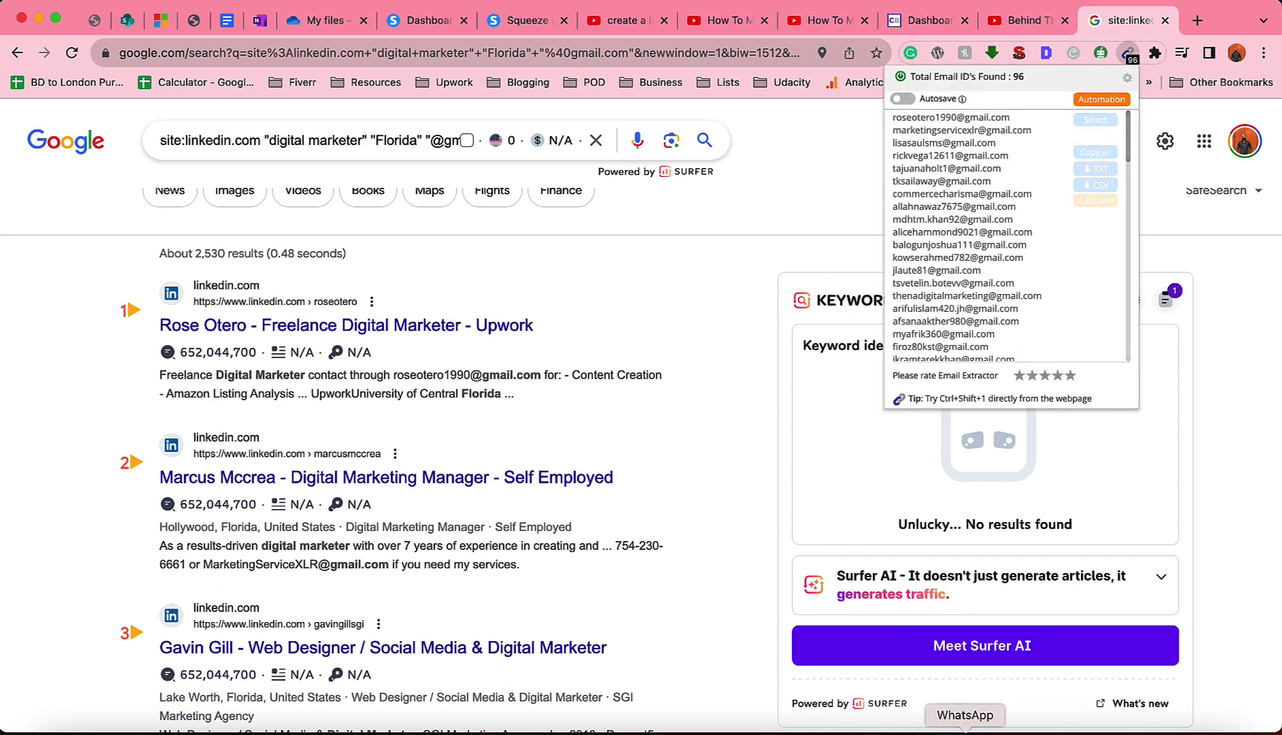
- Undo the accidental move of the last email batch and select cell B151
click(884, 731)
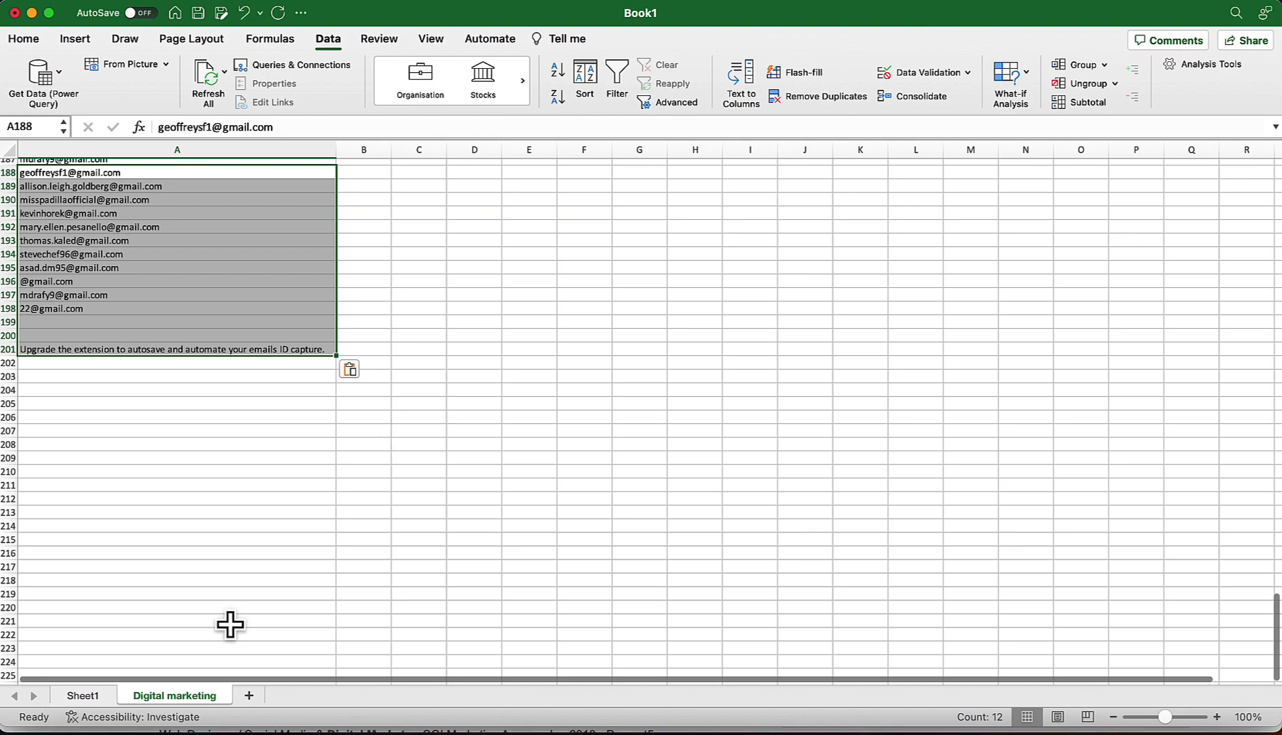
scroll(395, 321, up, 20)
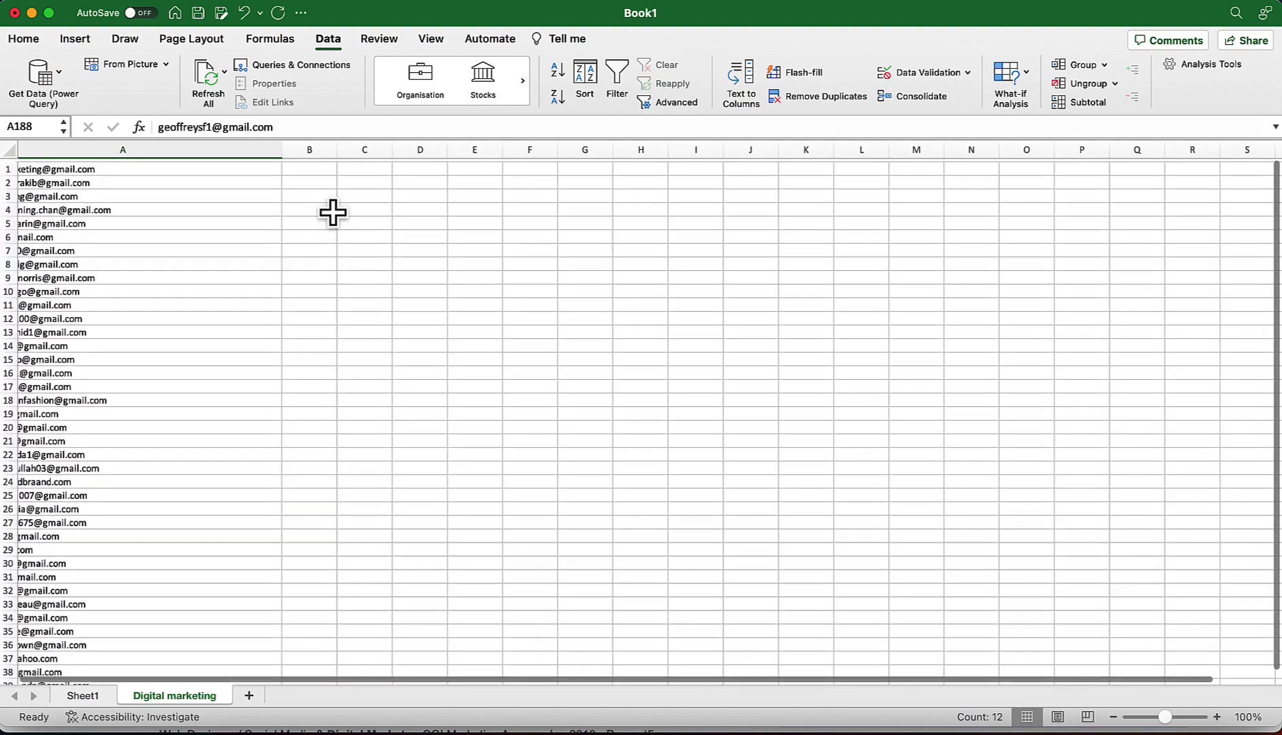
drag(332, 212, 319, 165)
scroll(391, 350, up, 1)
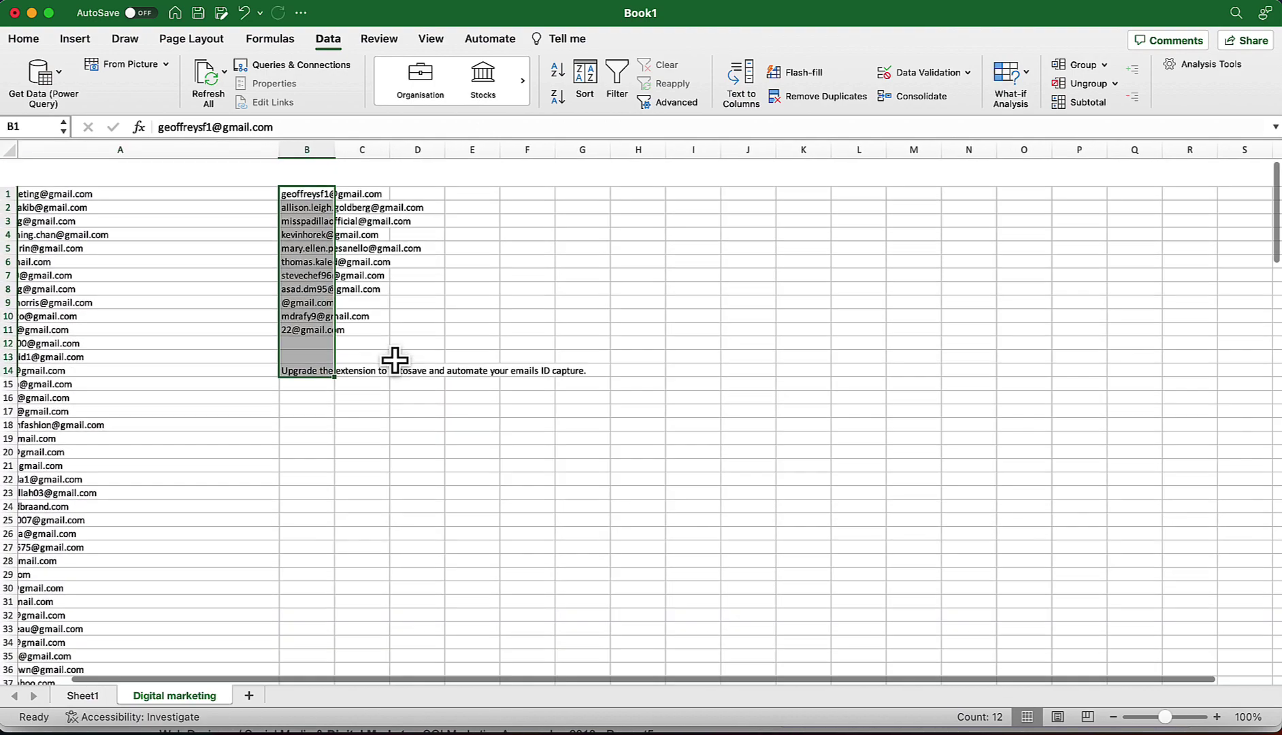
key(super+z)
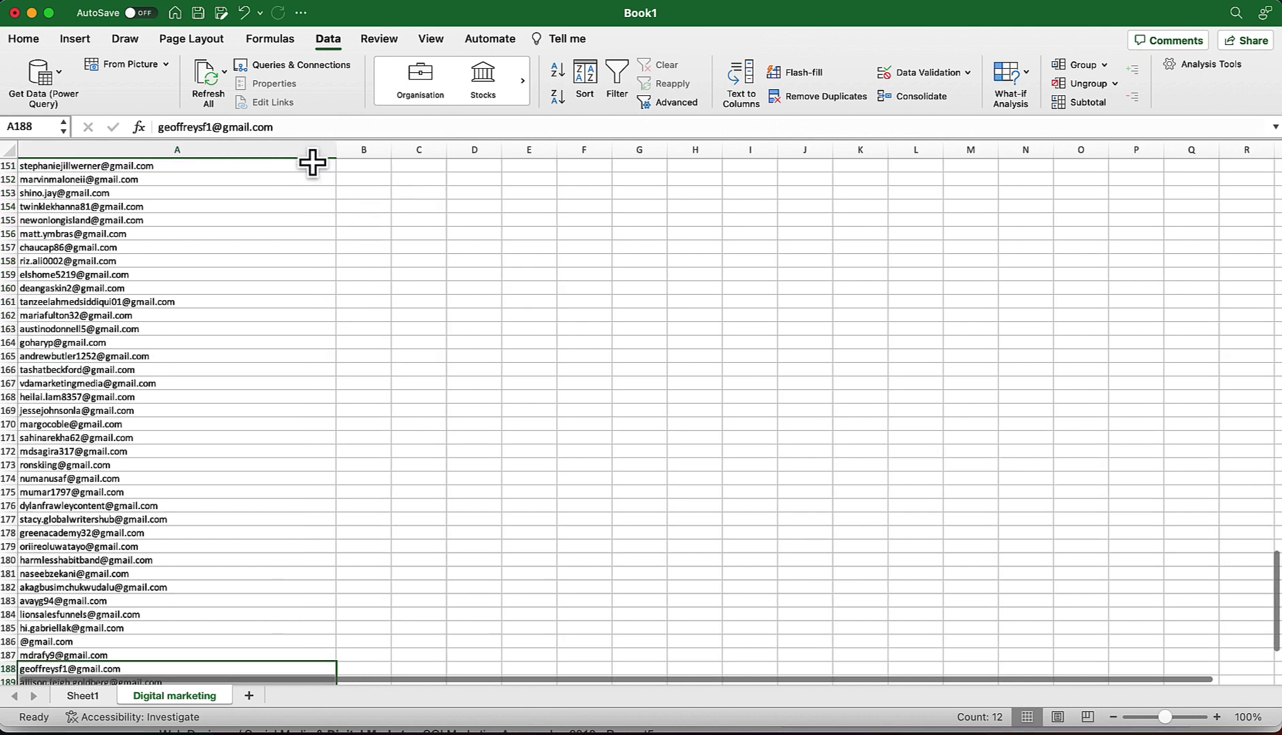
click(371, 167)
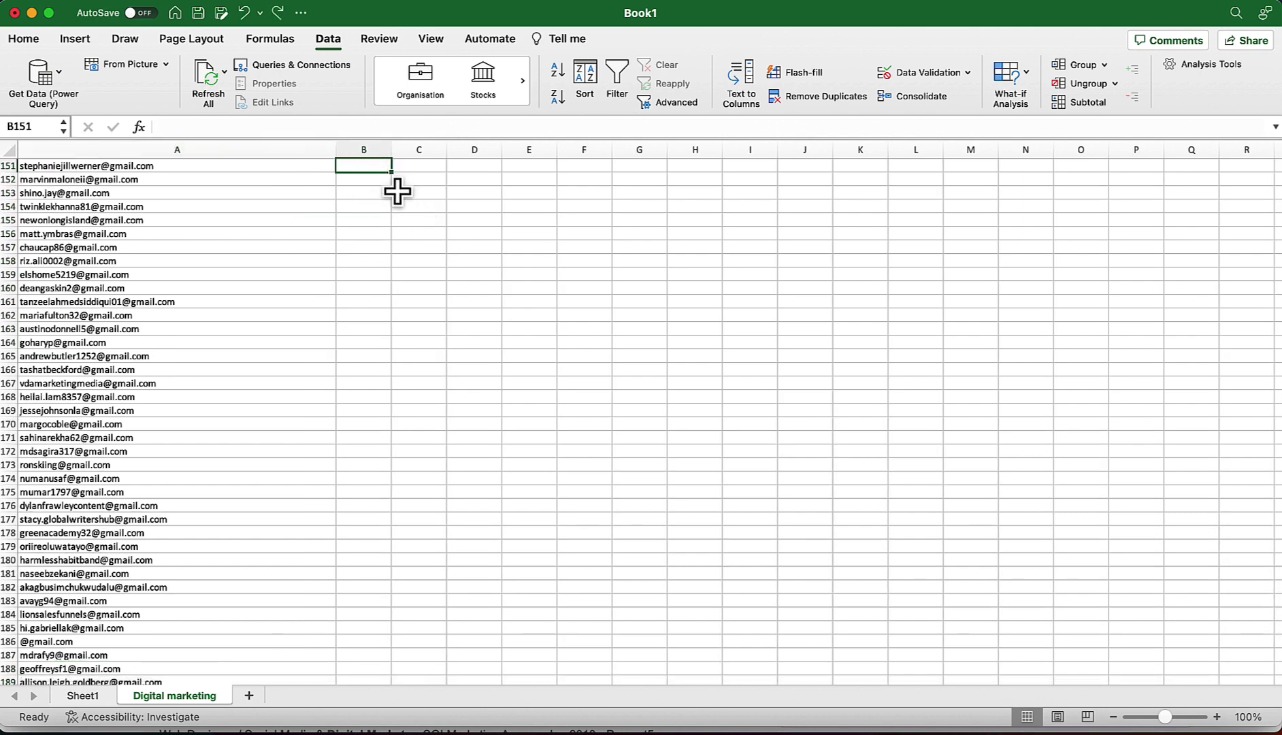
- Paste the Florida page-1 Gmail addresses into column B from B151 and widen column B
click(850, 725)
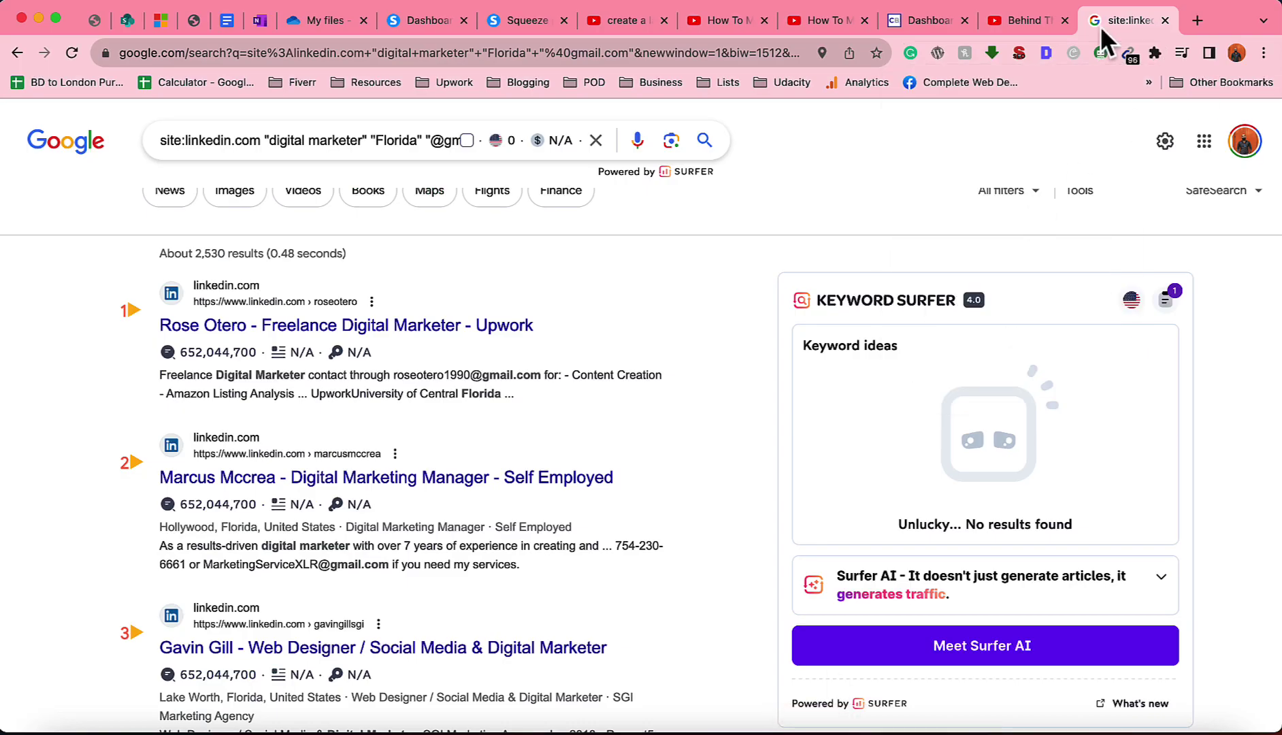
click(1130, 55)
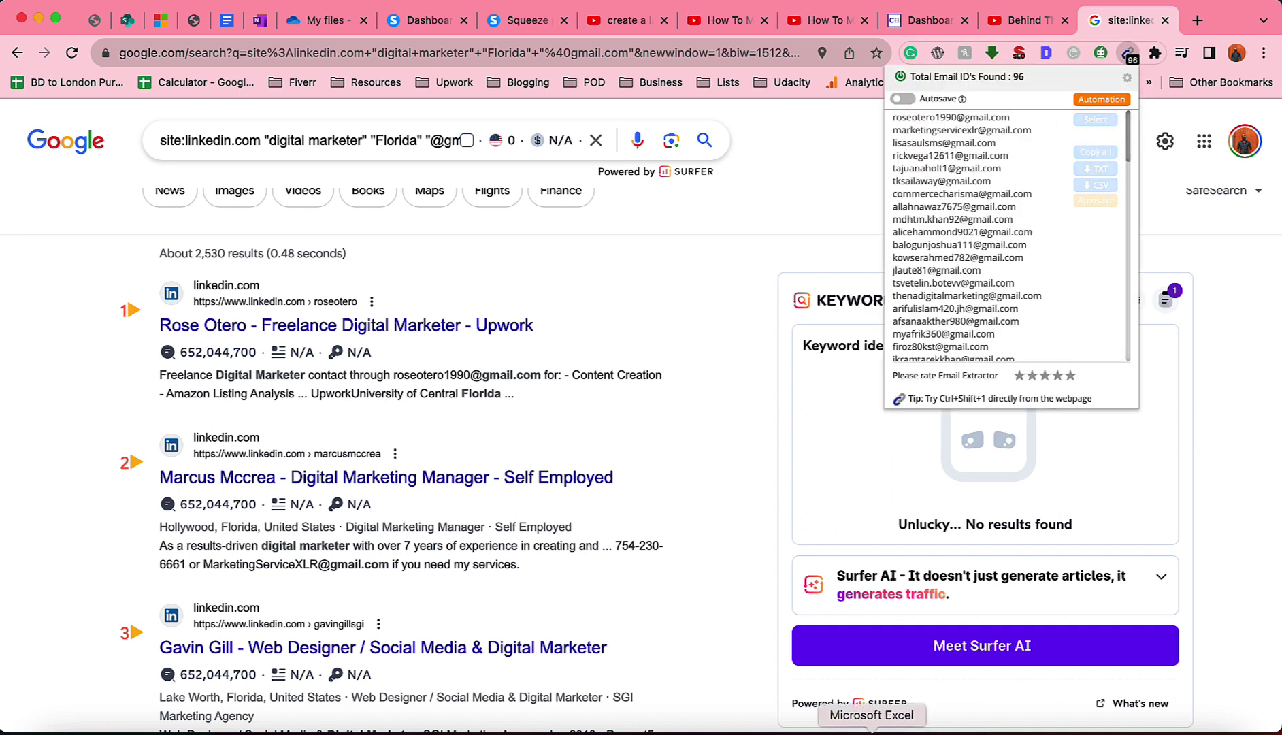
click(860, 725)
key(super+v)
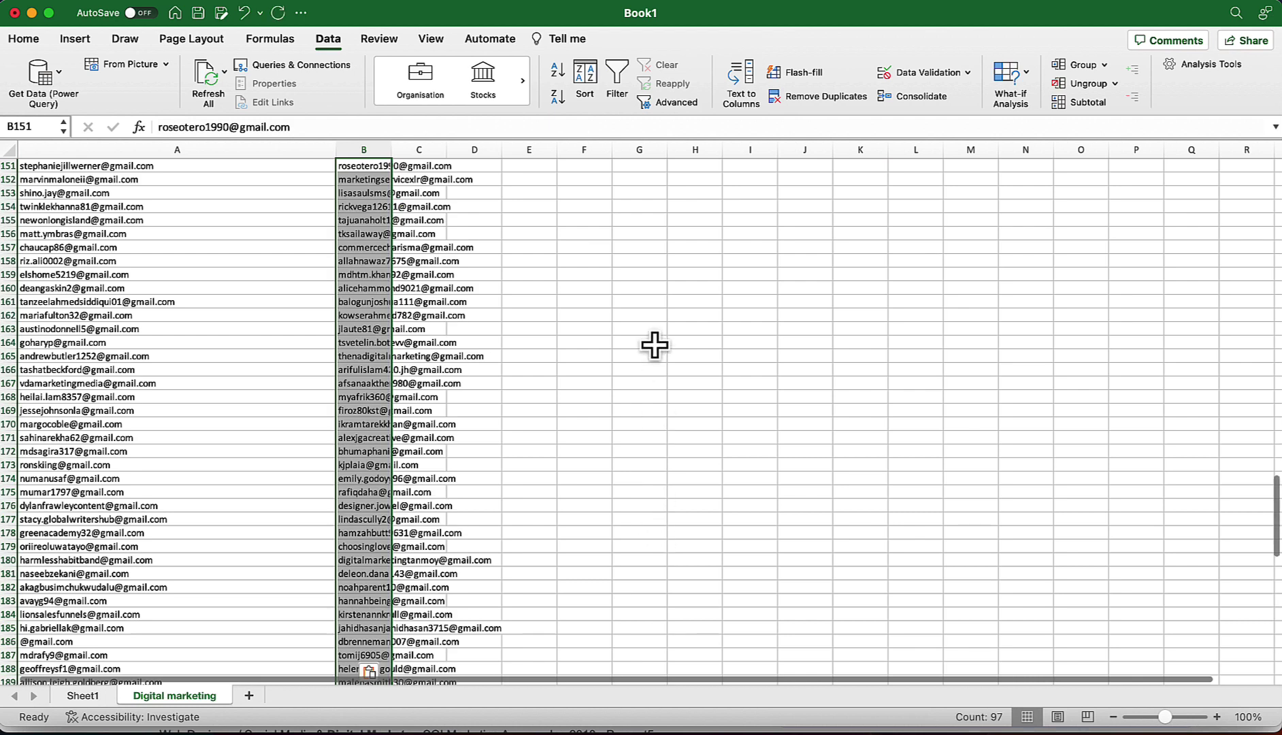
drag(391, 154, 693, 149)
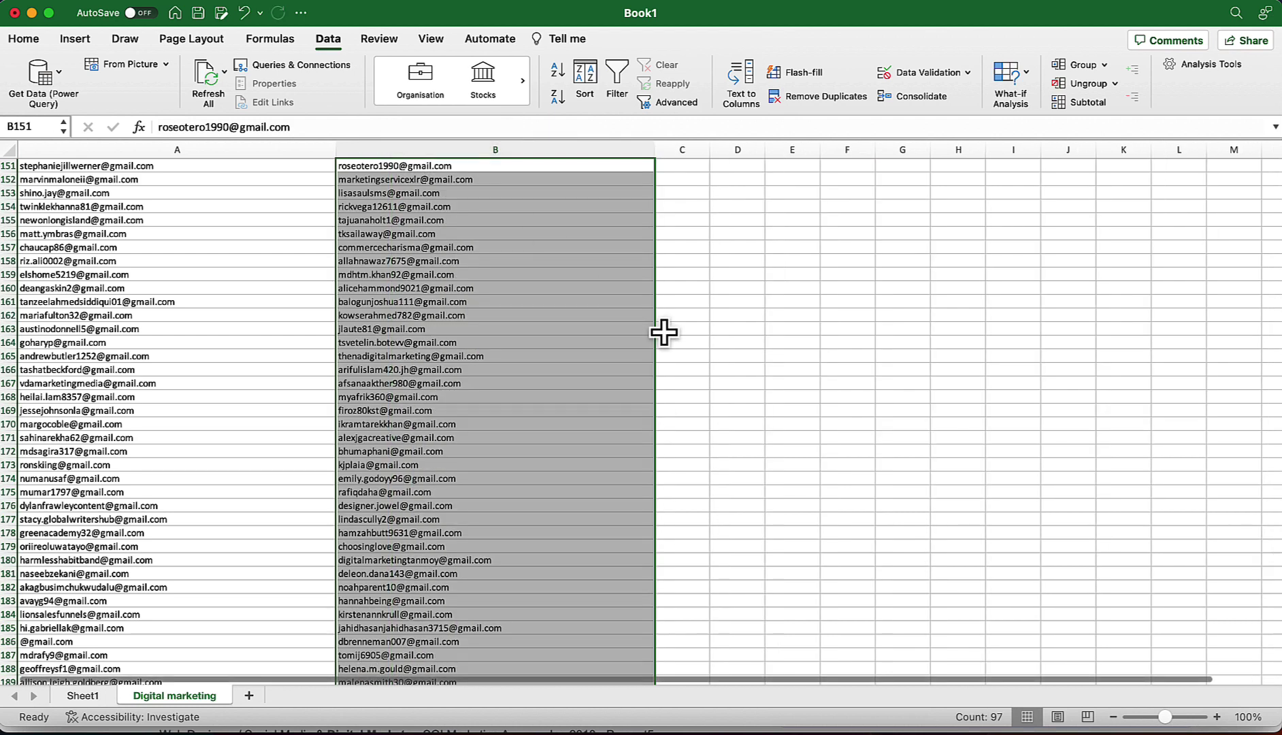
click(825, 727)
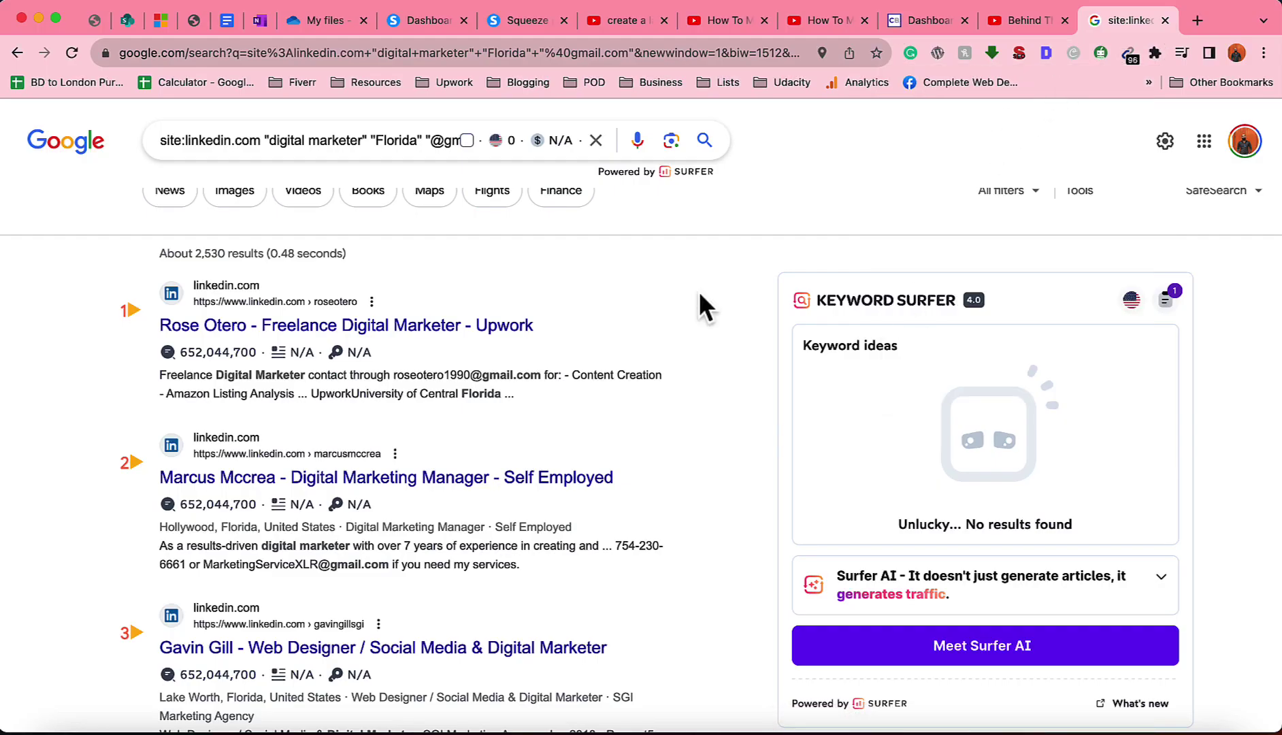
- Go to page 2 of the Florida results and copy the 91 addresses Email Extractor finds
scroll(619, 490, down, 20)
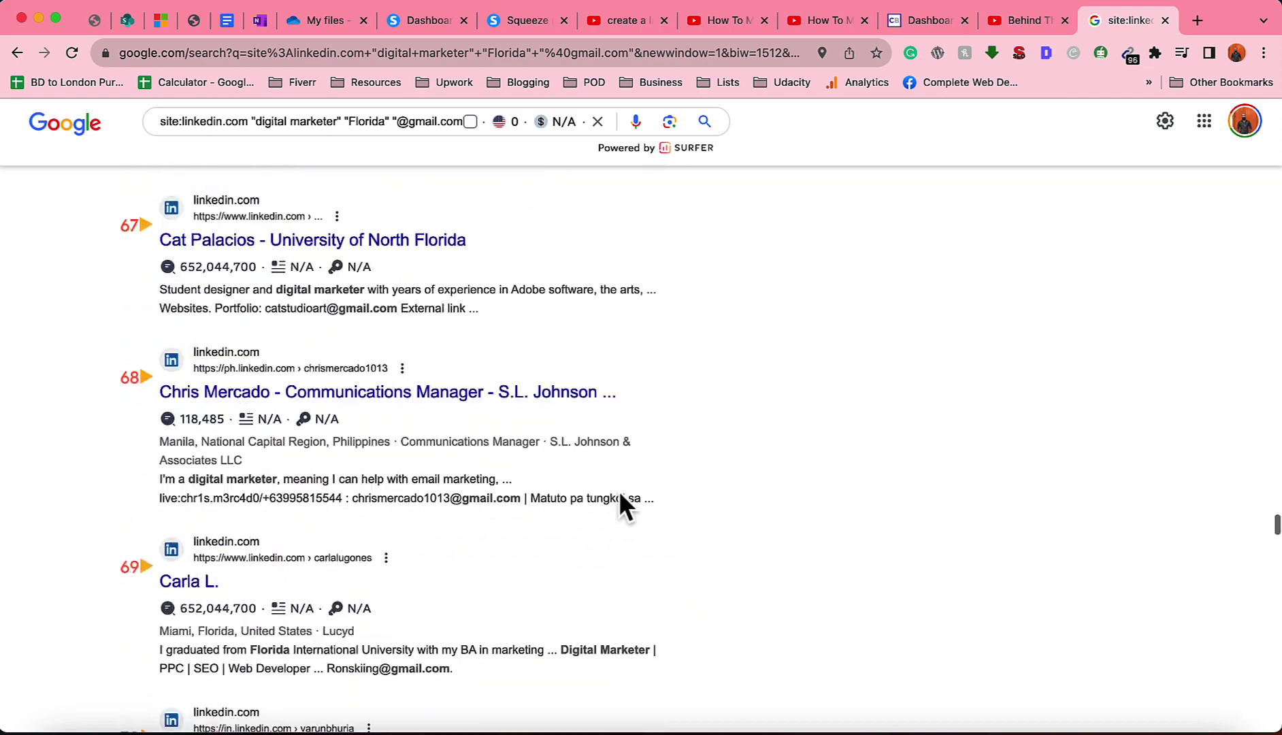
scroll(619, 500, down, 20)
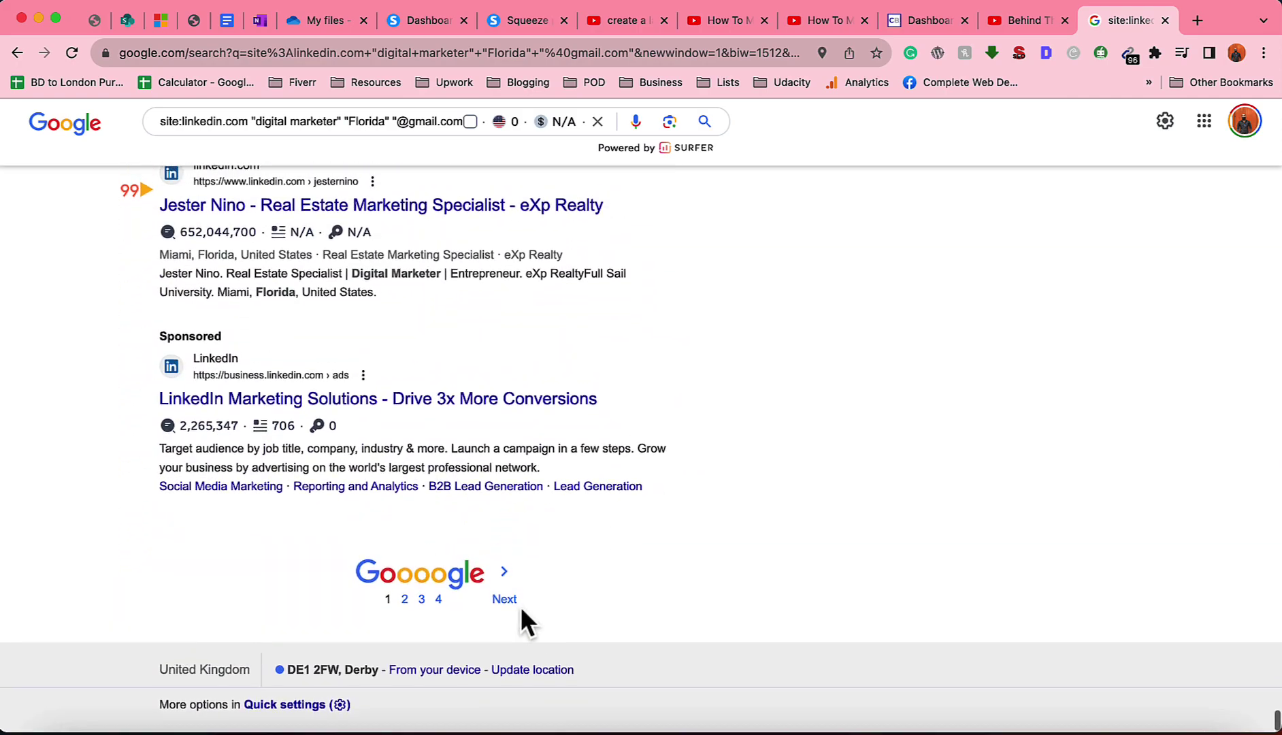
click(517, 604)
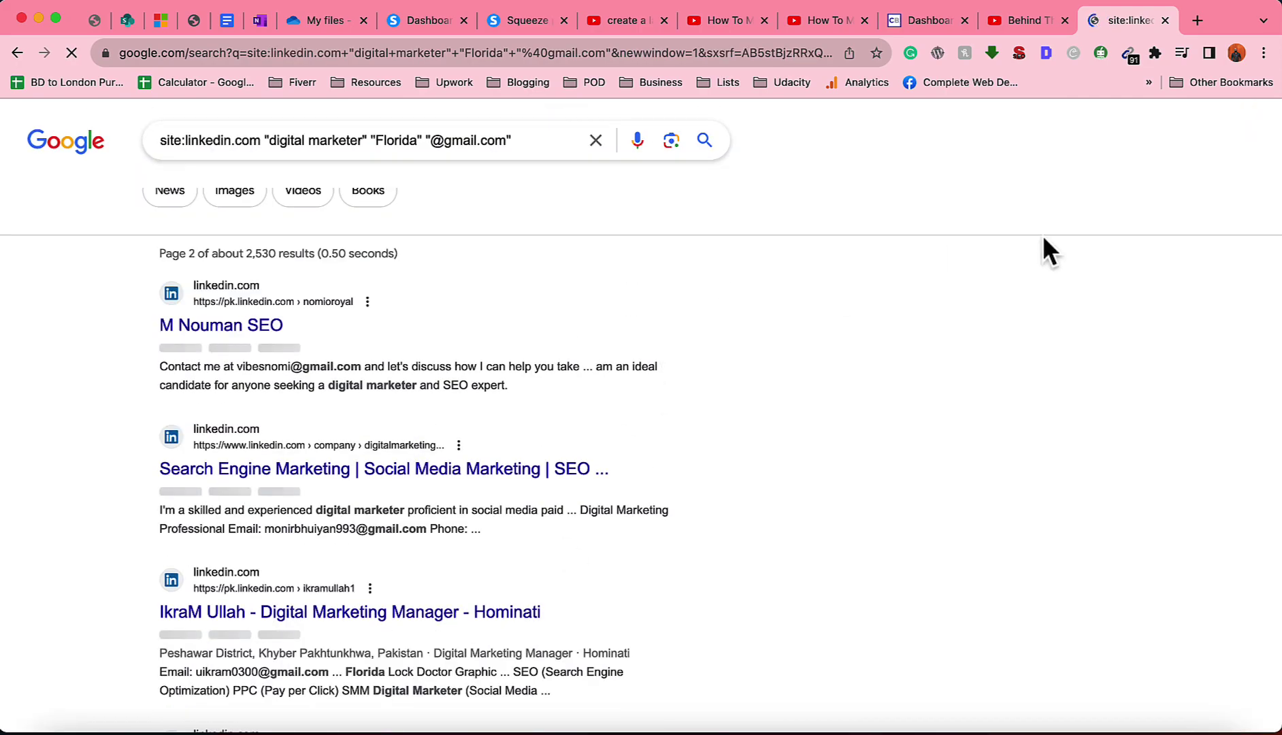
click(1128, 54)
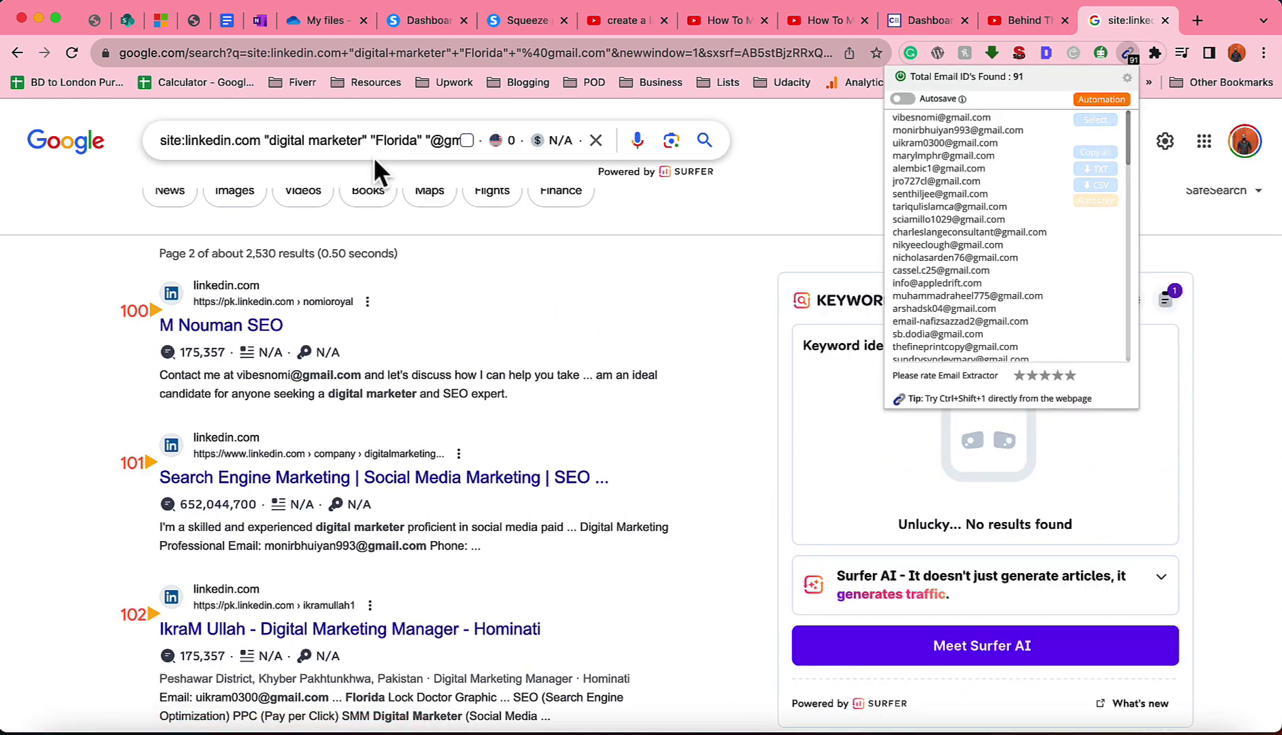
click(295, 135)
drag(295, 136, 337, 139)
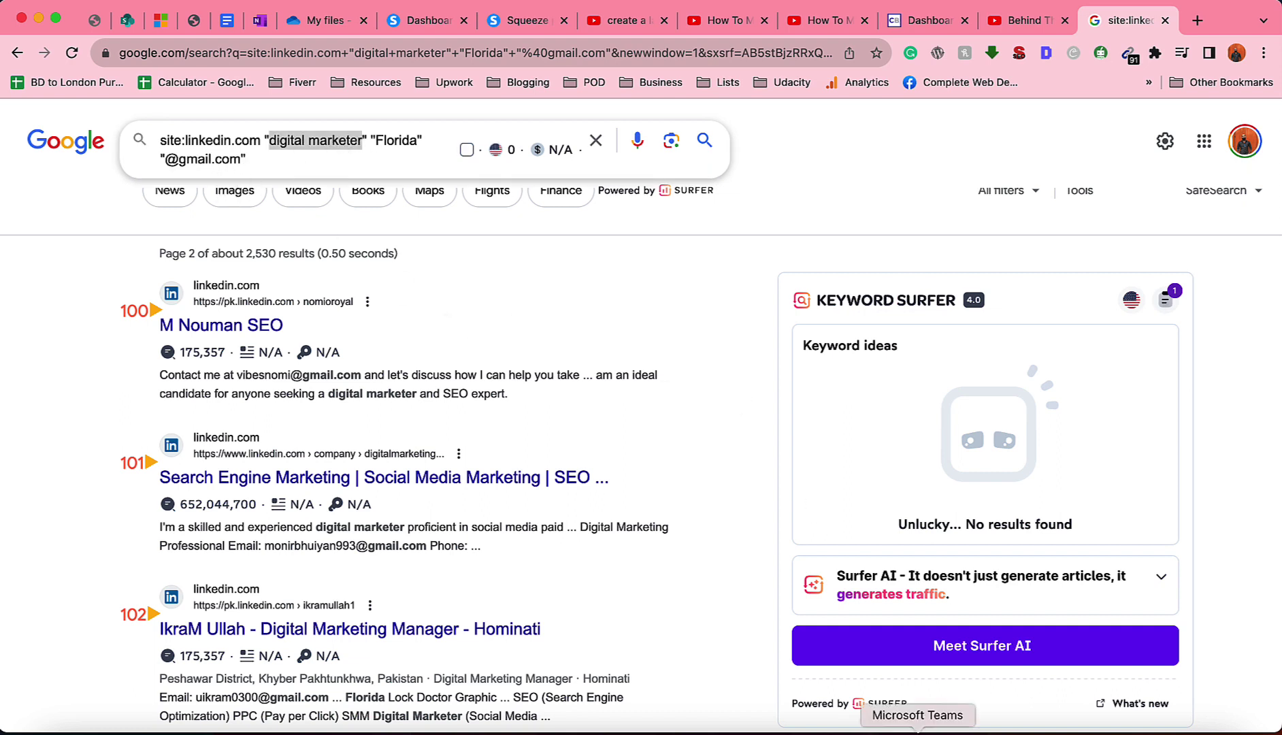
click(859, 729)
- Paste the page-2 emails into column B starting at B247
scroll(650, 537, down, 10)
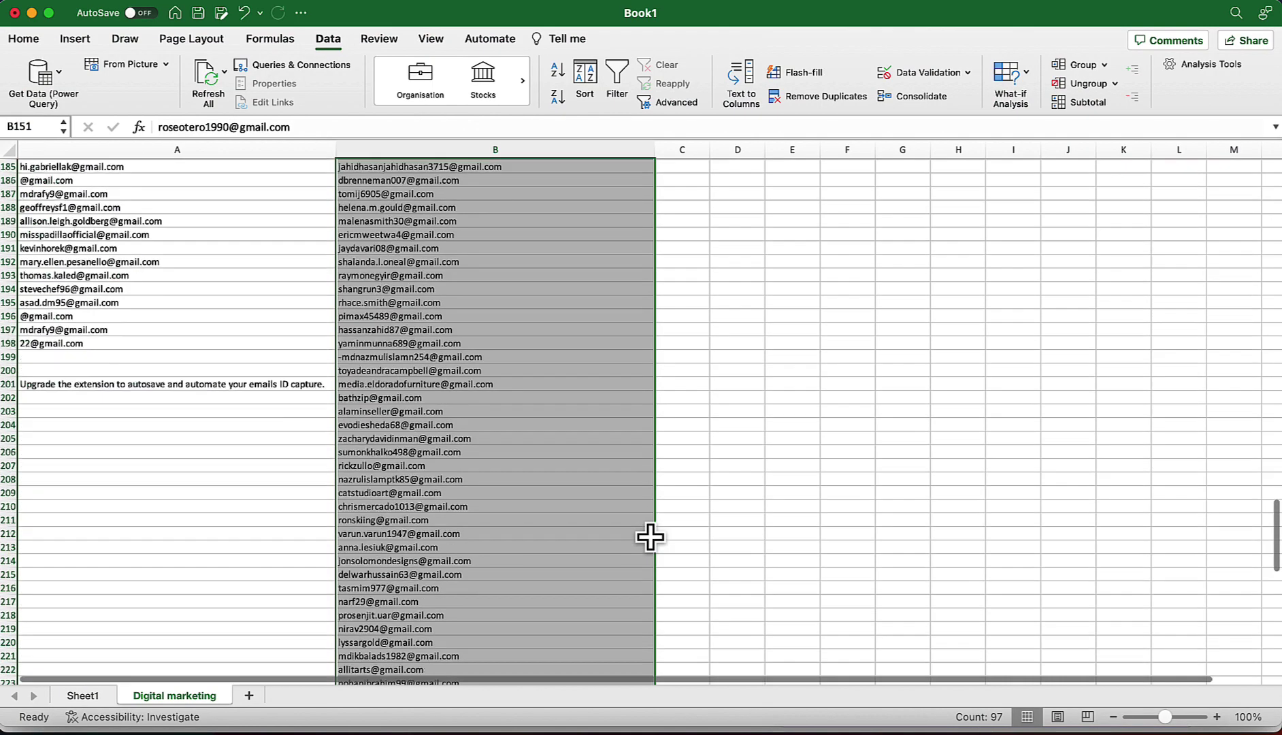
scroll(650, 537, down, 2)
click(476, 438)
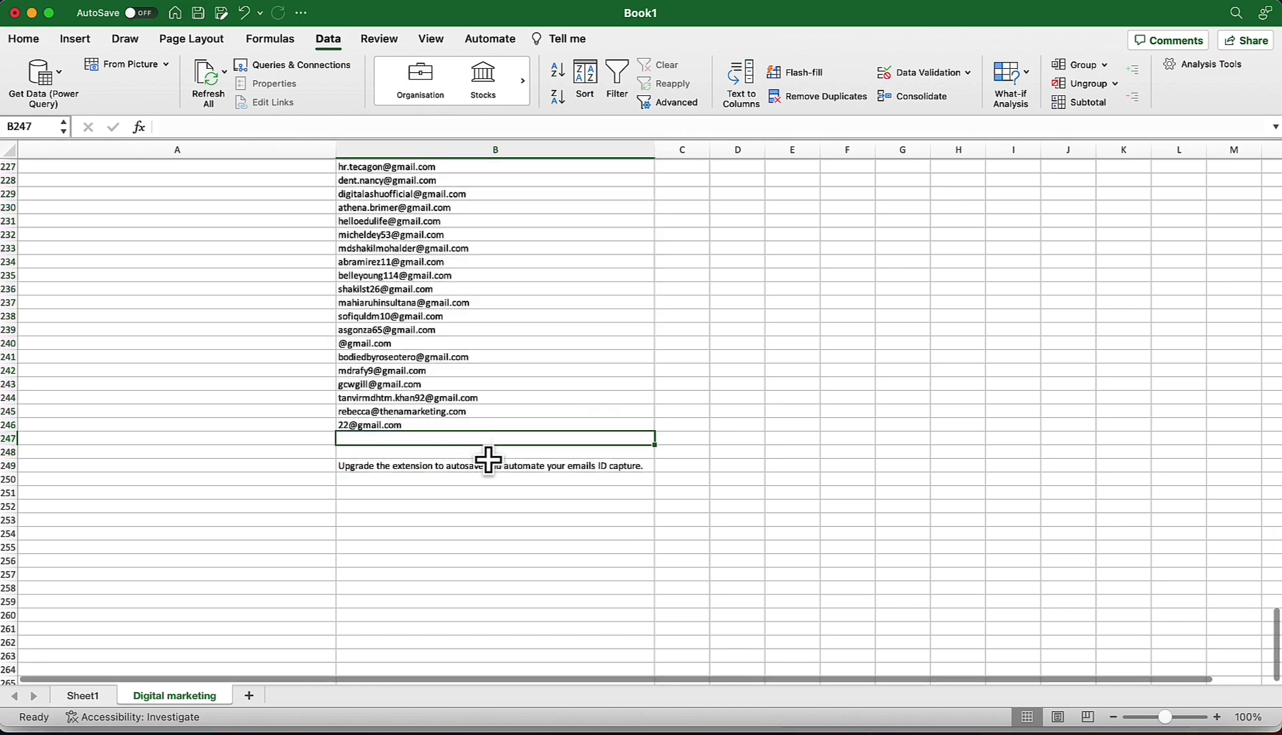
key(super+v)
scroll(466, 414, up, 20)
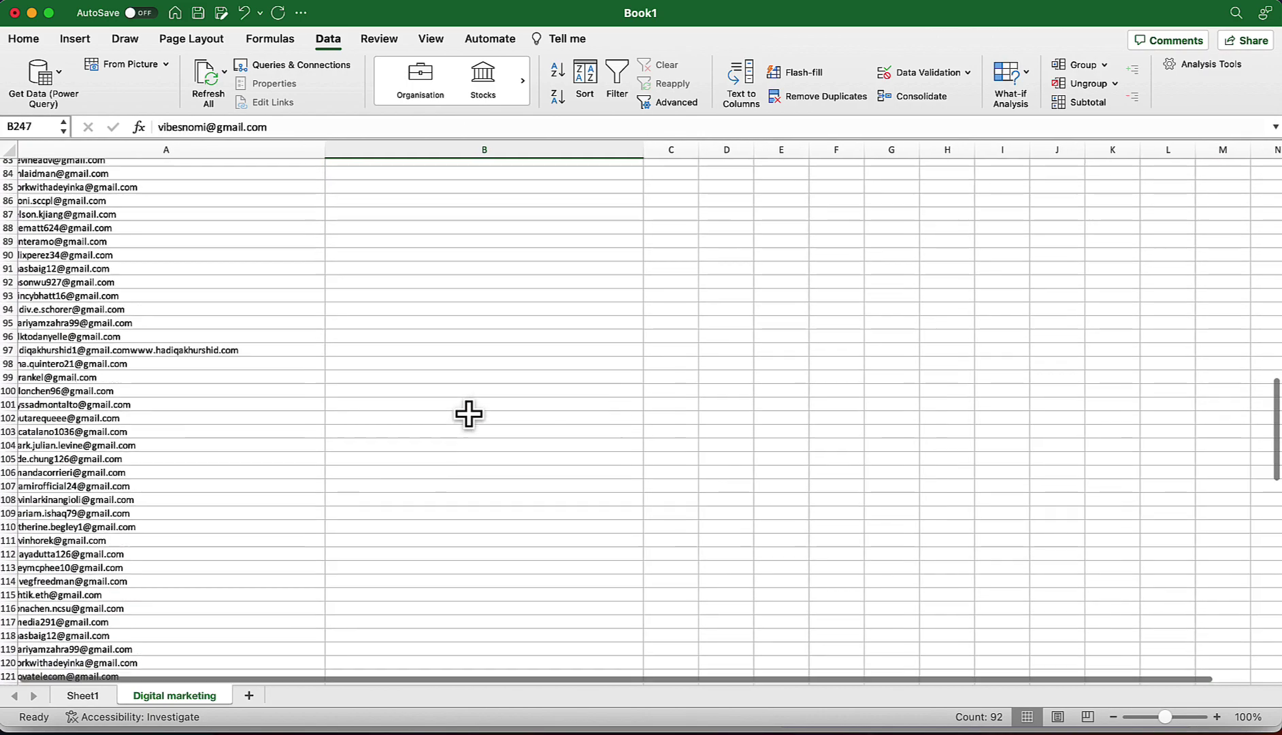
scroll(468, 414, down, 20)
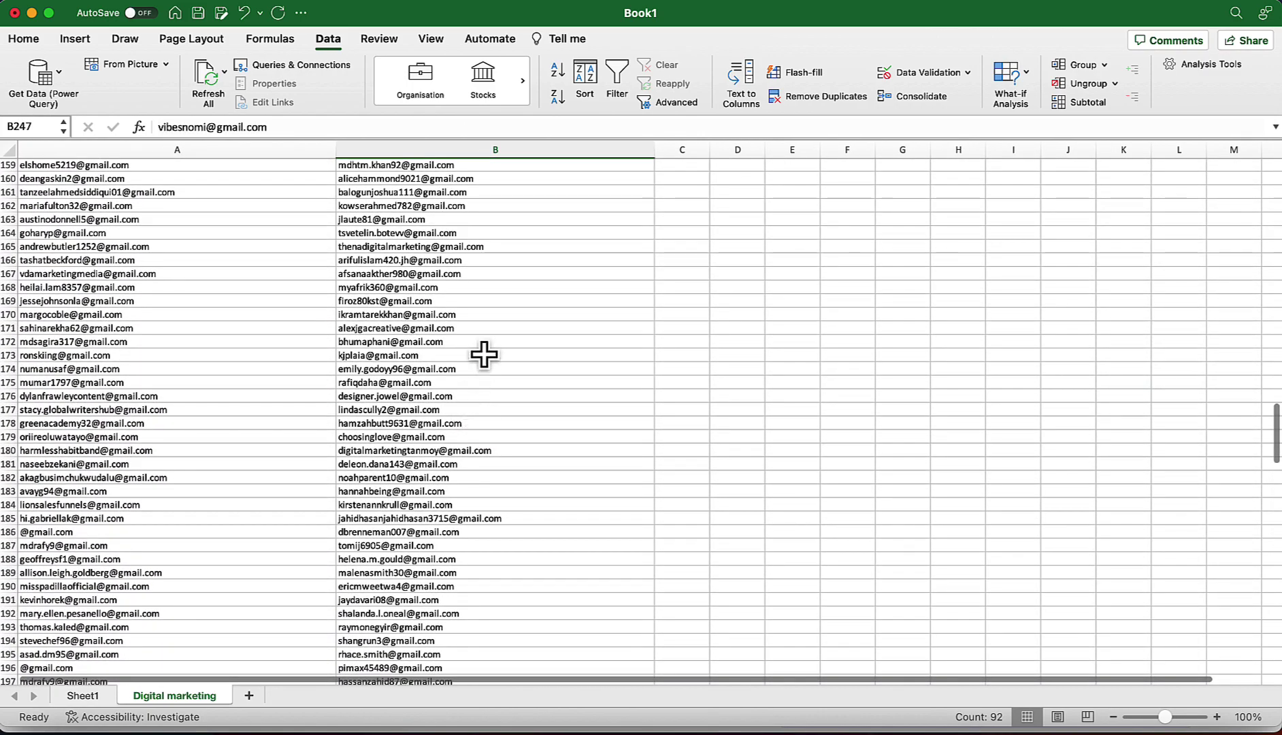
scroll(487, 355, up, 10)
scroll(487, 350, up, 20)
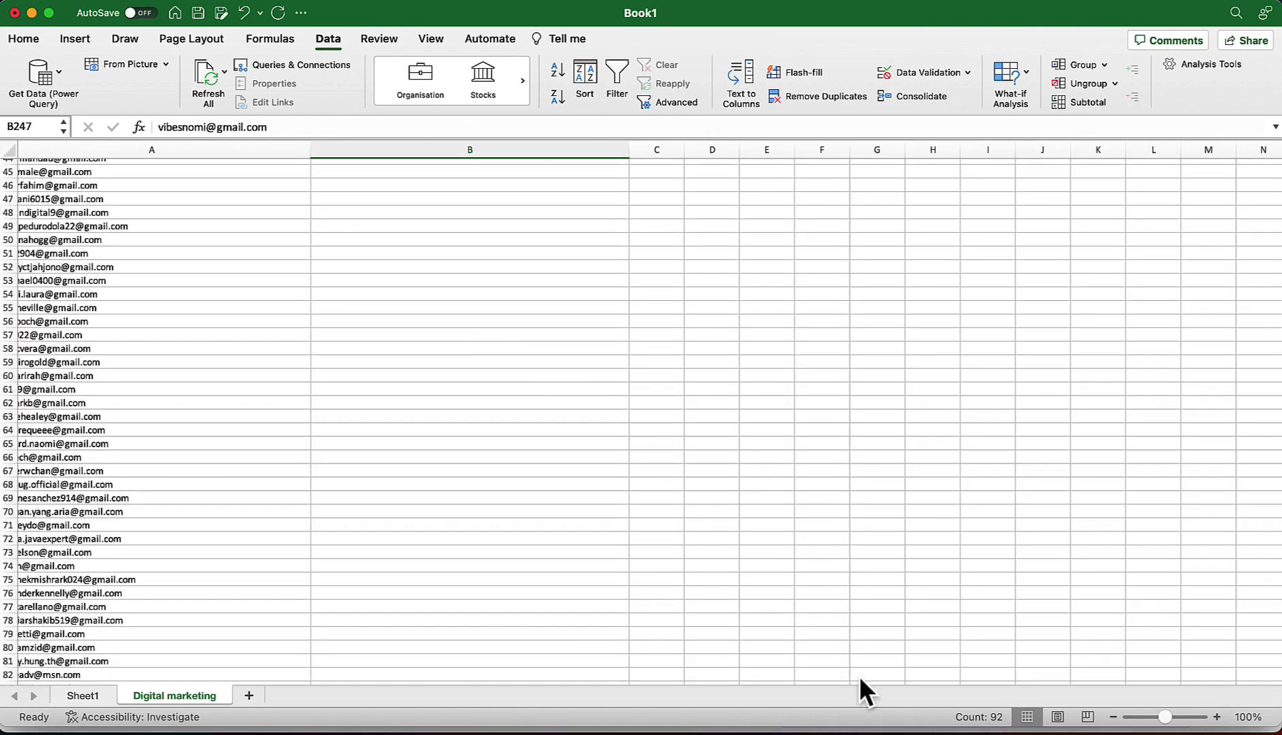
click(826, 727)
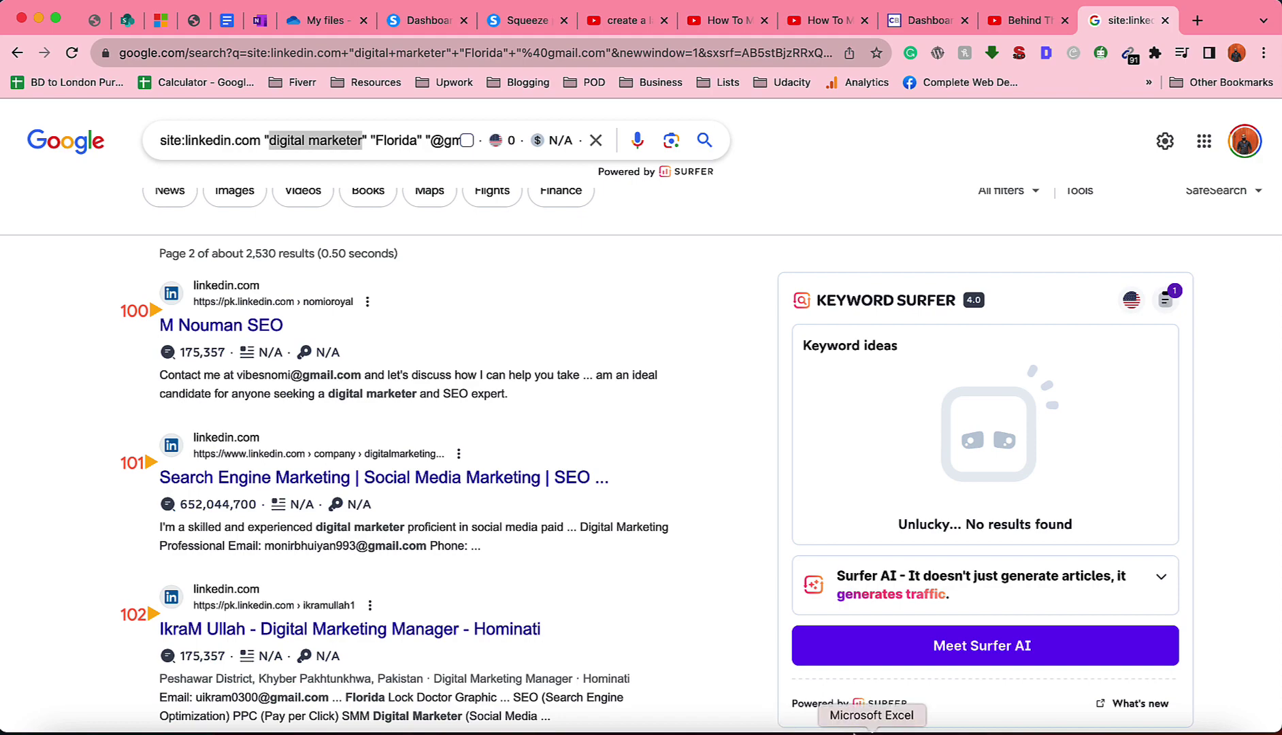
click(876, 727)
scroll(492, 532, down, 20)
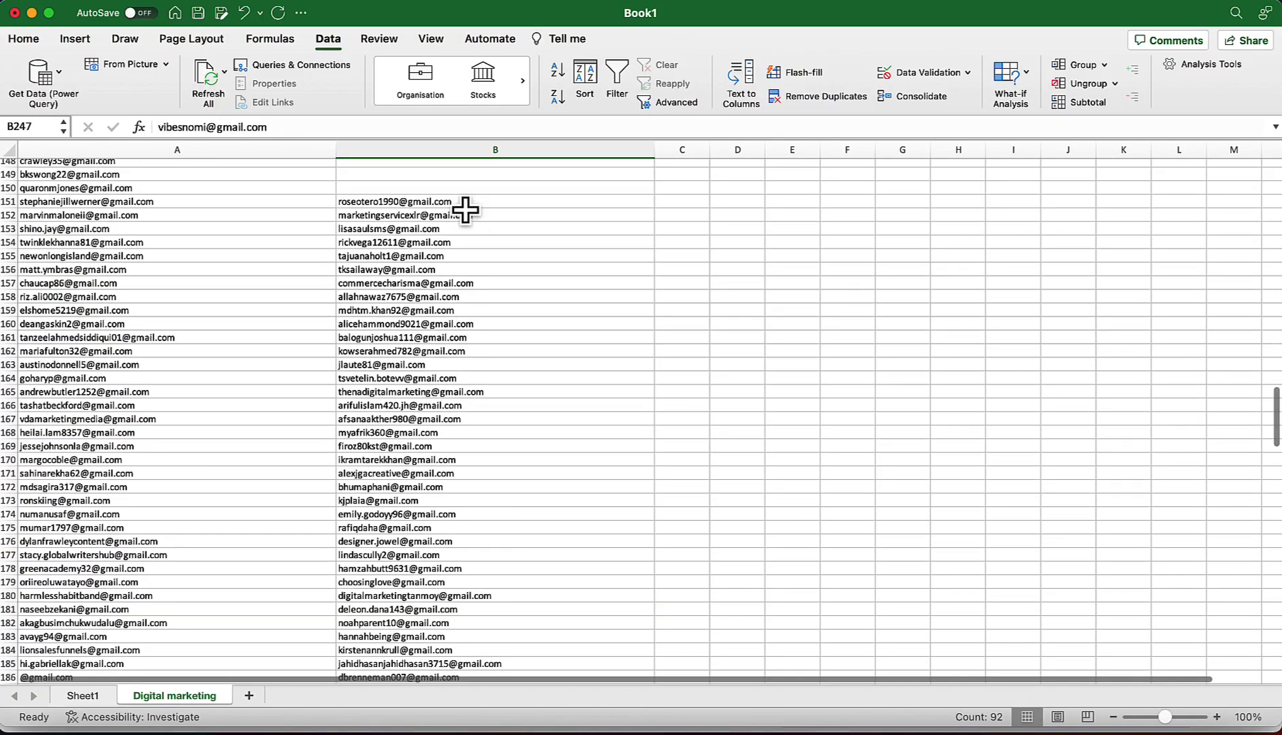
- Move column B's addresses from B151 down into column A starting at A198
drag(465, 210, 494, 469)
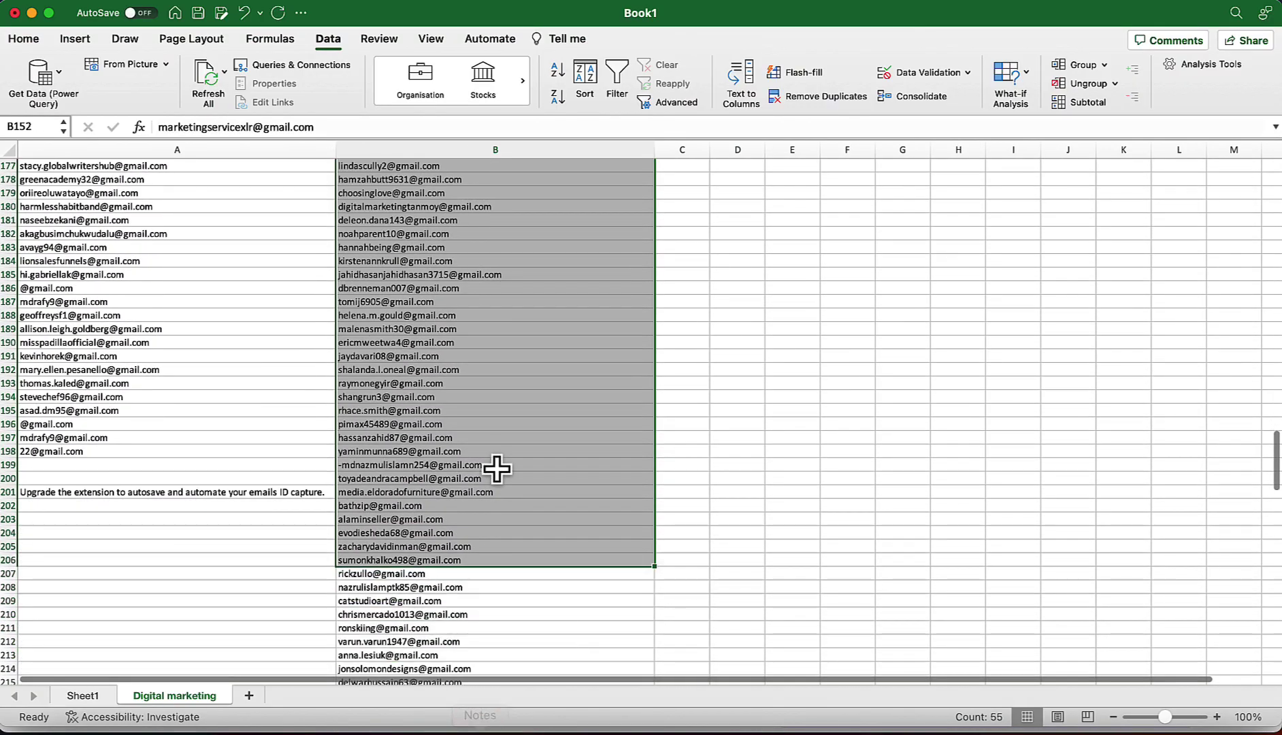
scroll(495, 469, up, 10)
click(471, 280)
drag(476, 283, 487, 641)
key(super+c)
scroll(487, 646, up, 15)
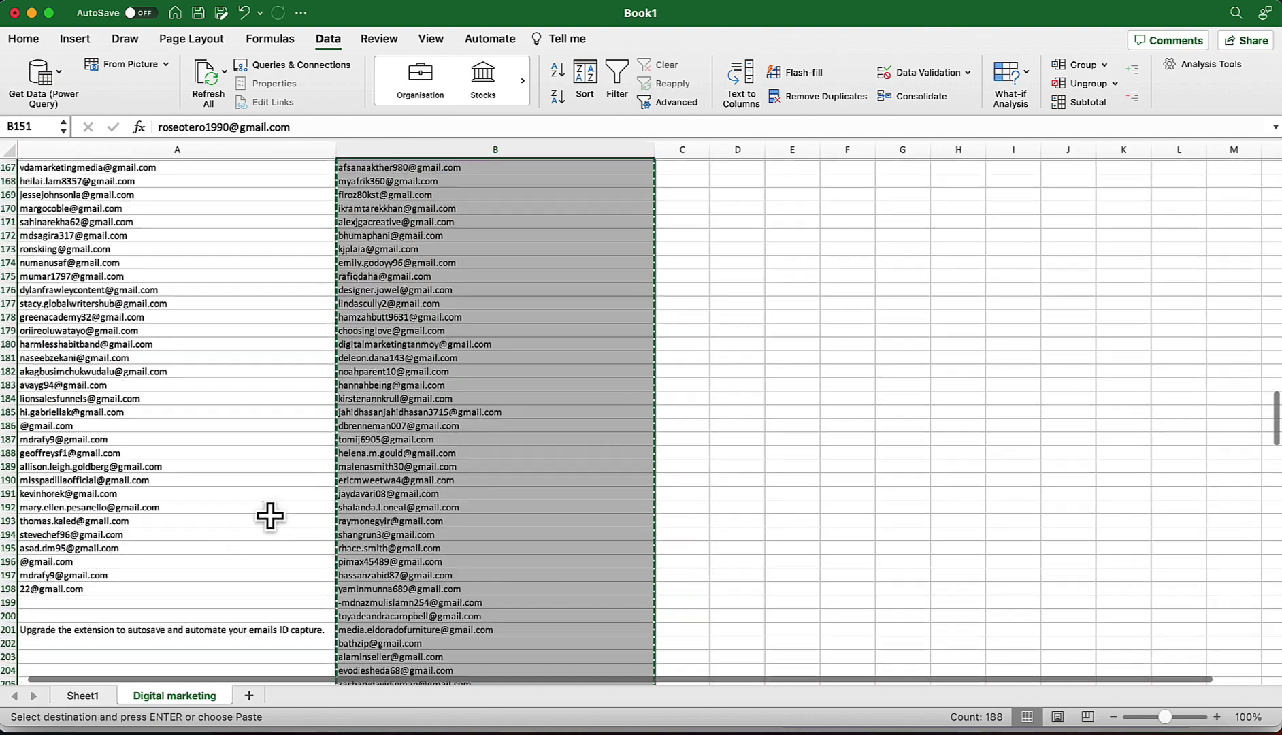
scroll(270, 515, down, 10)
scroll(269, 515, up, 5)
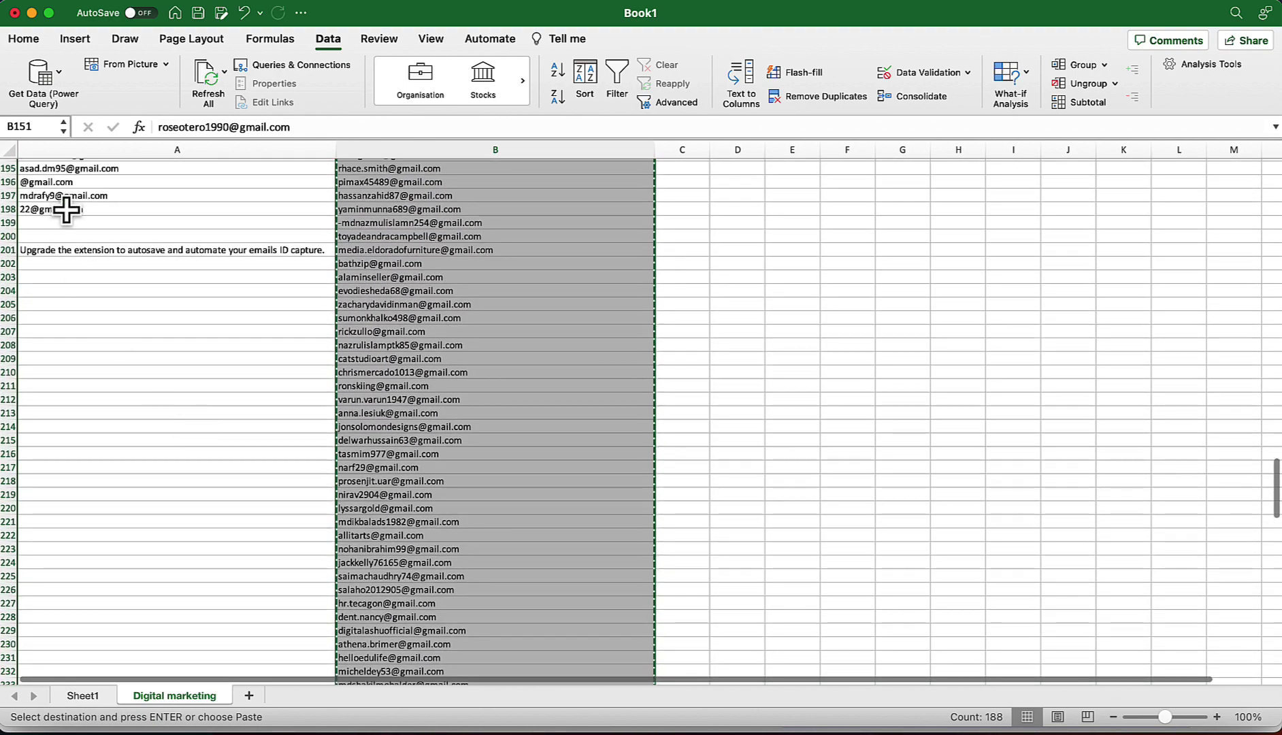
click(66, 210)
key(super+v)
click(145, 152)
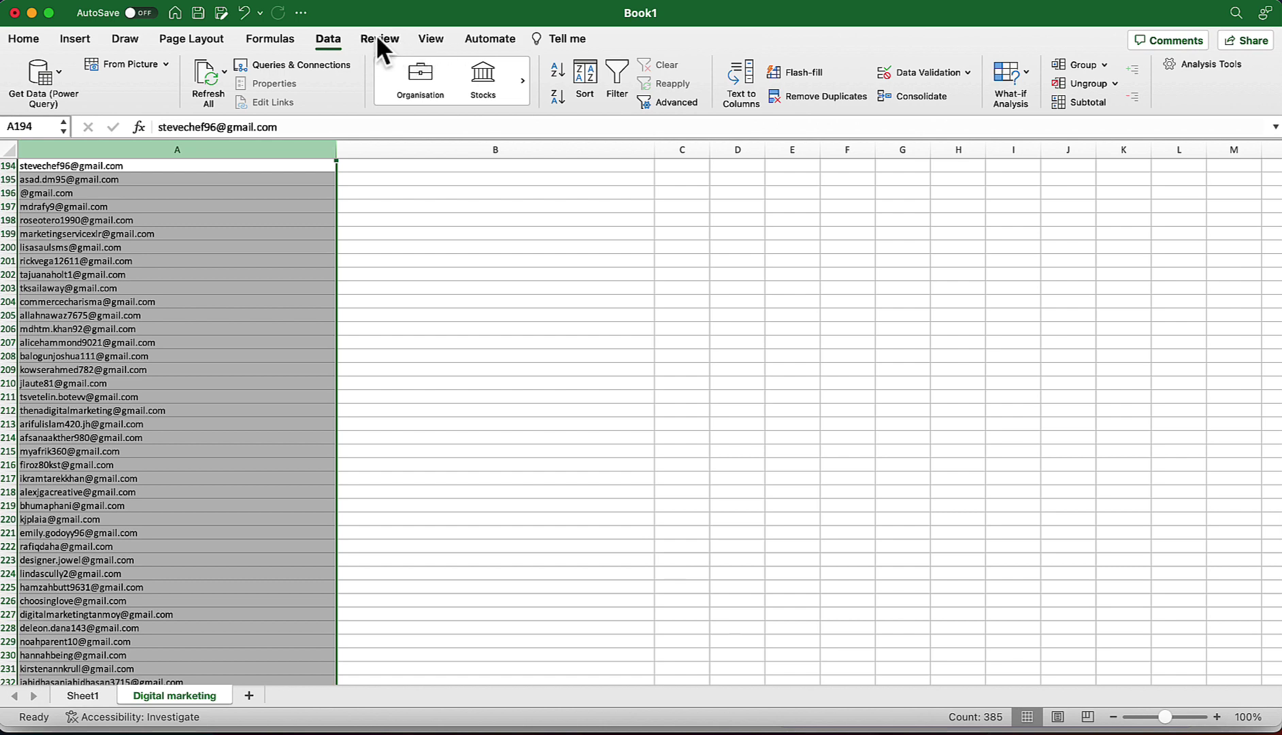
- Run Remove Duplicates on column A, dropping 29 duplicates and keeping 358 unique addresses
click(327, 36)
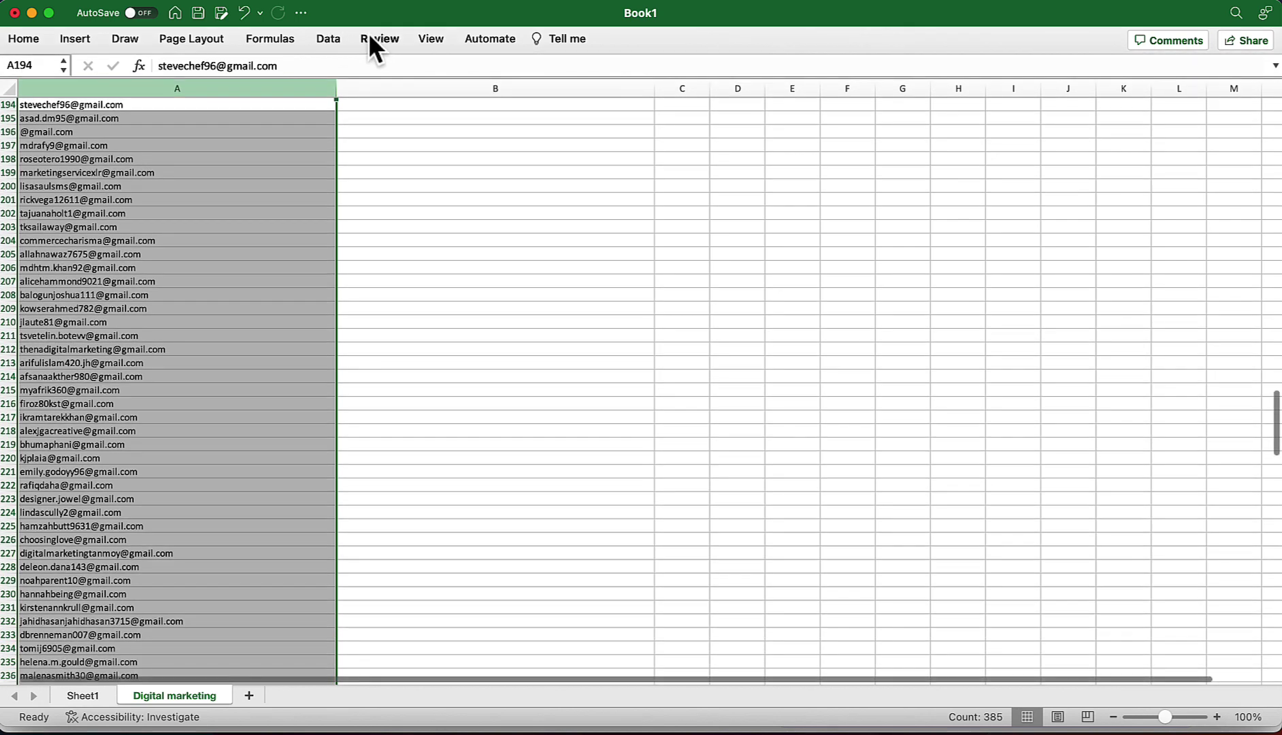
click(333, 36)
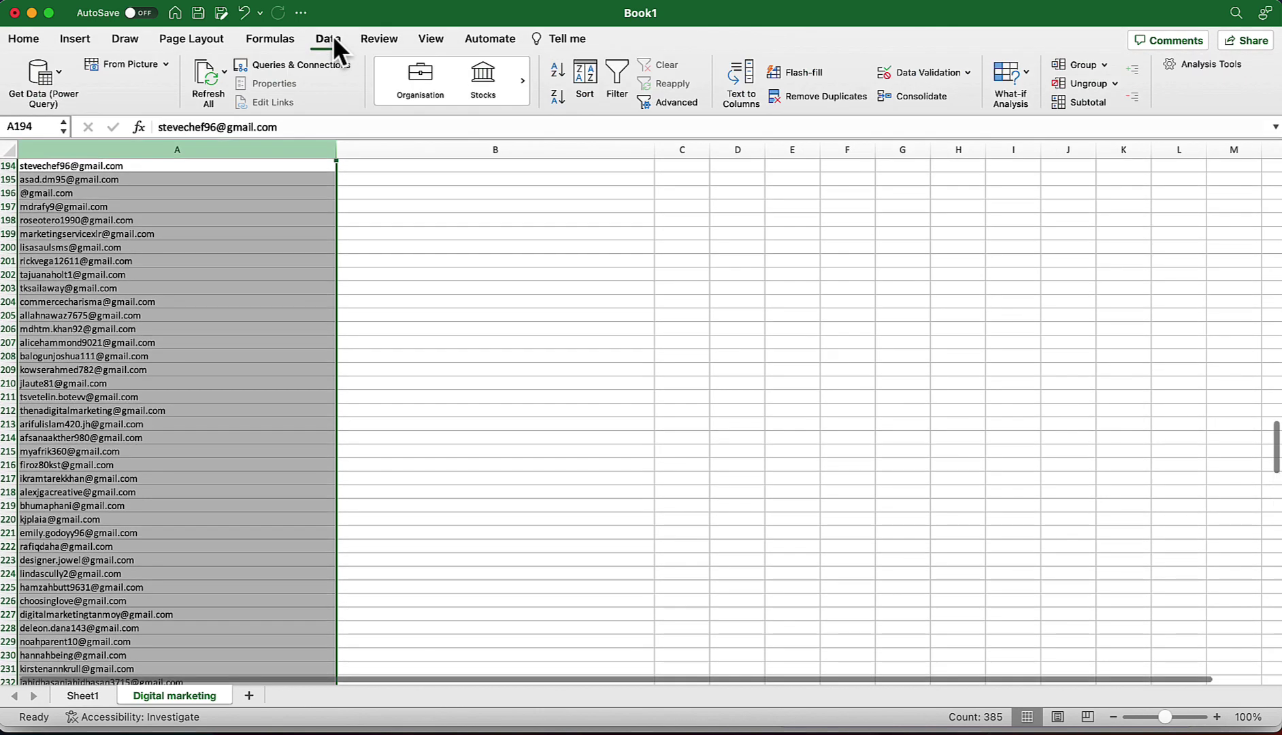
click(824, 97)
click(681, 328)
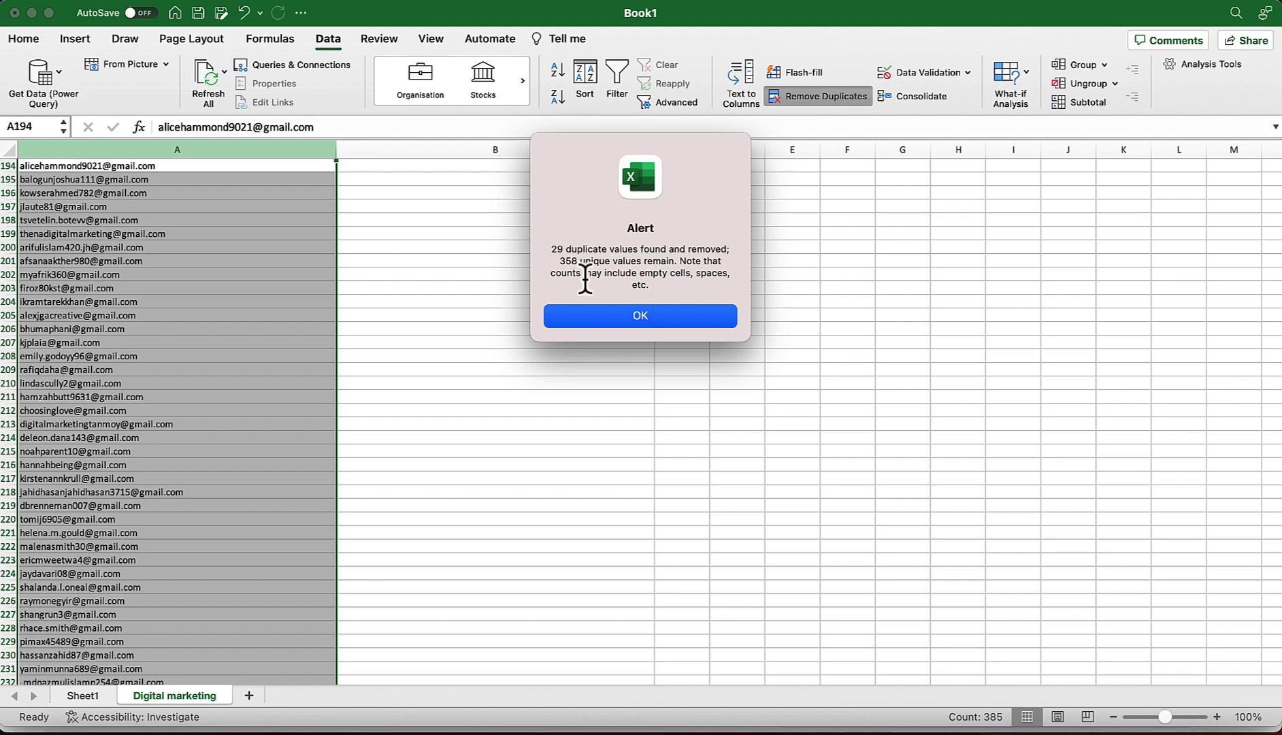
click(661, 324)
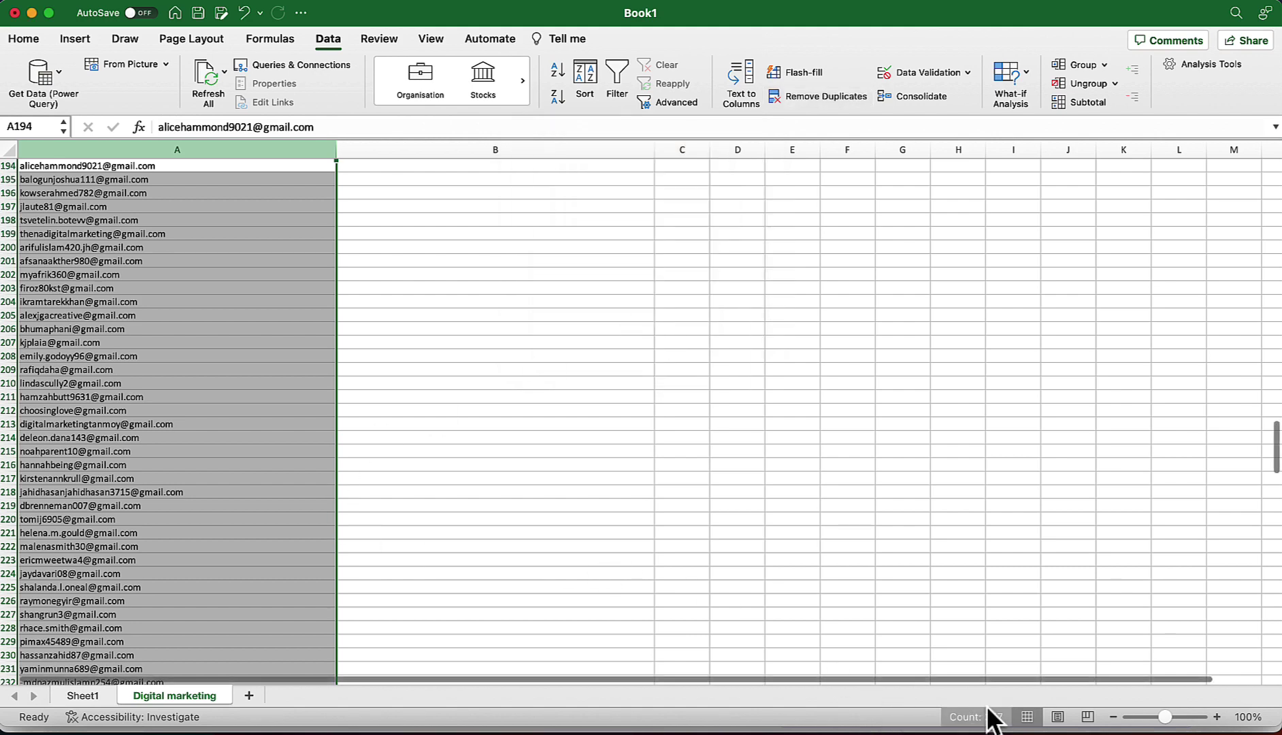